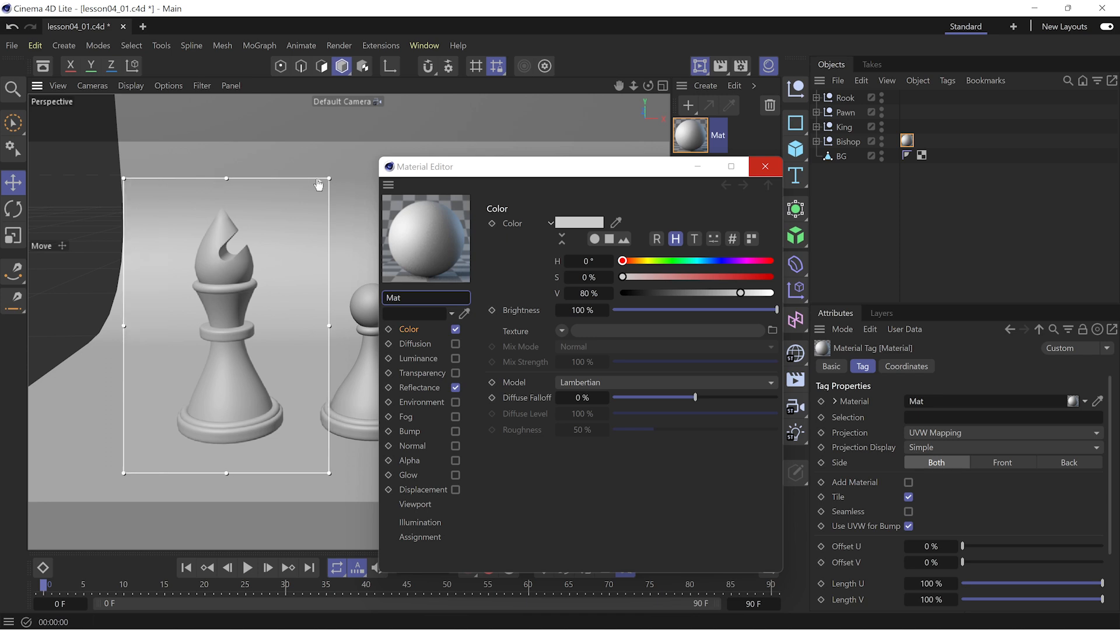
# Step: Turn off the bishop material's Reflectance channel and set the Color saturation to 78% at 0° hue, giving red
pyautogui.moveTo(526, 168); pyautogui.dragTo(529, 114)
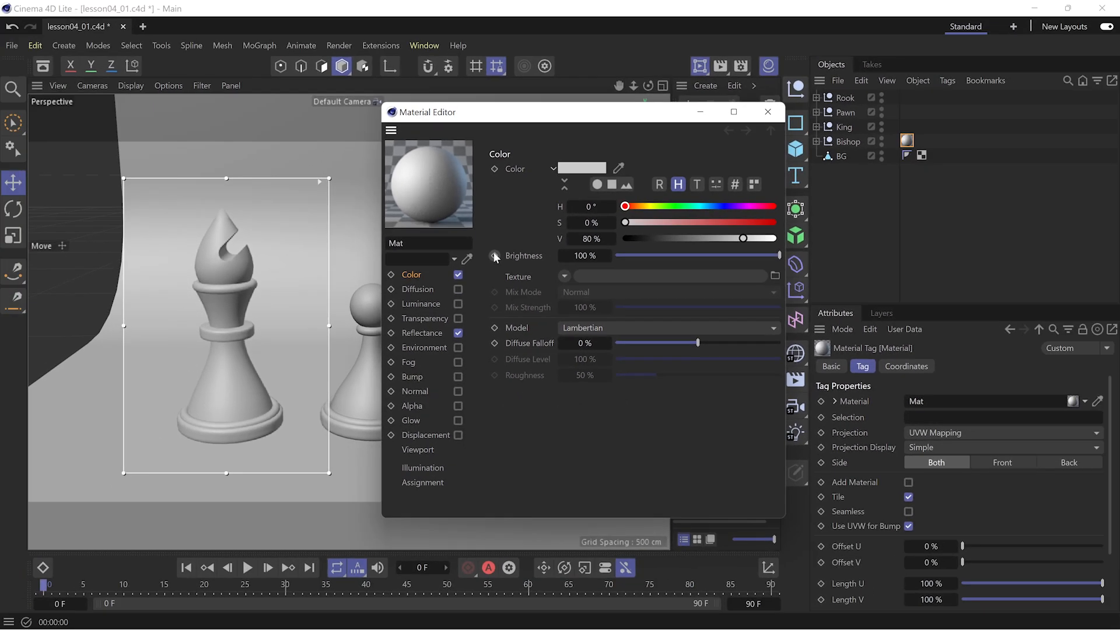
pyautogui.click(458, 333)
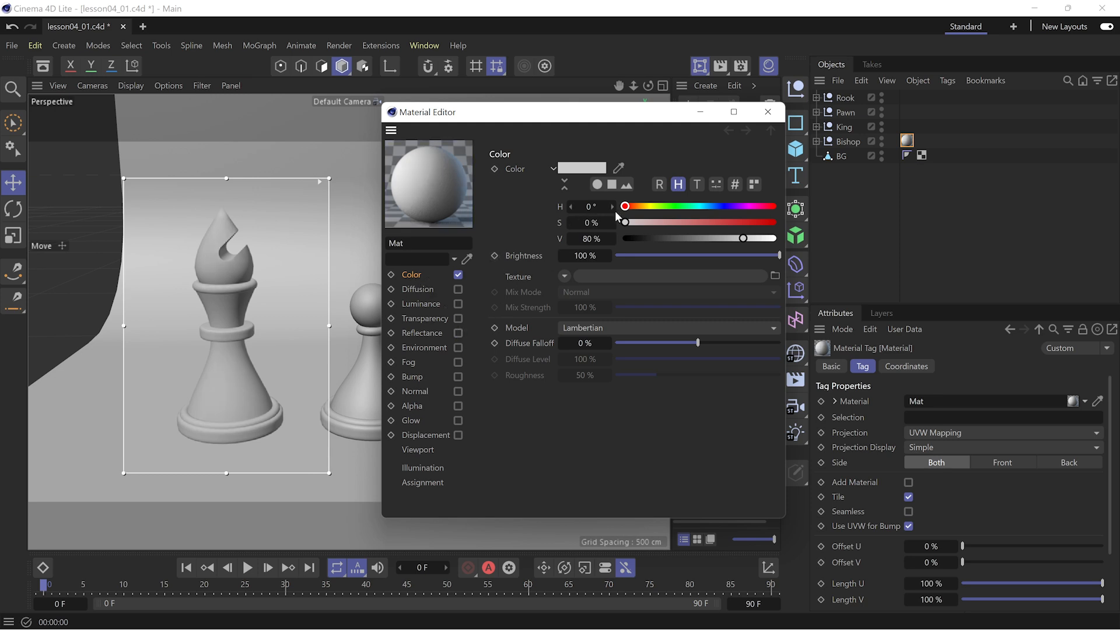
pyautogui.moveTo(625, 222); pyautogui.dragTo(739, 222)
pyautogui.moveTo(634, 208); pyautogui.dragTo(609, 221)
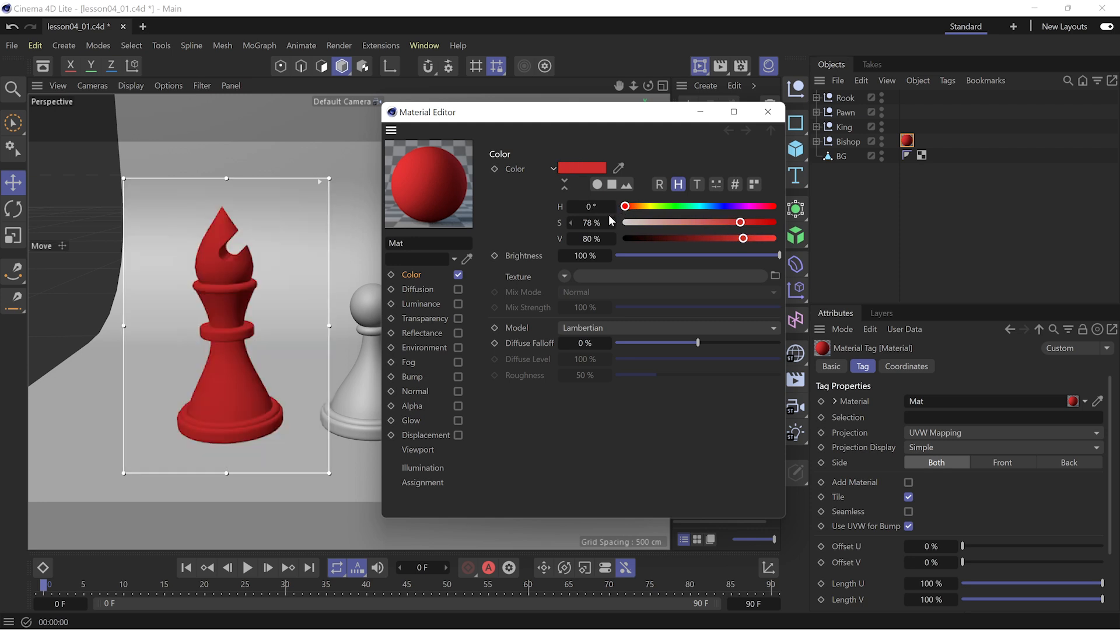
# Step: Try a Noise shader as the Color channel's texture and clear it again
pyautogui.click(564, 276)
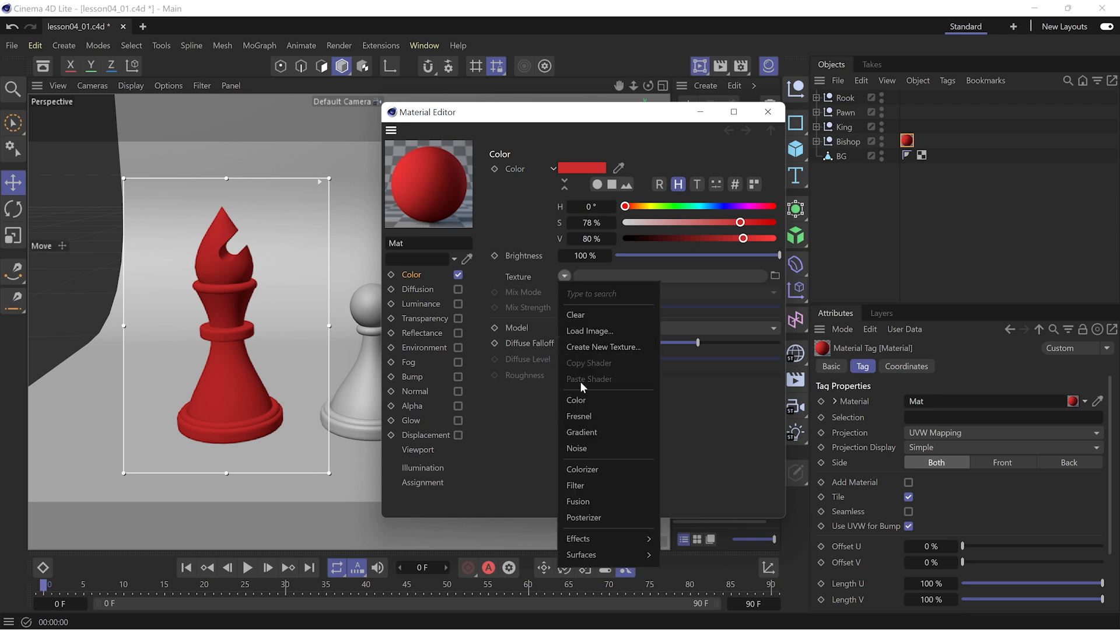
pyautogui.click(614, 447)
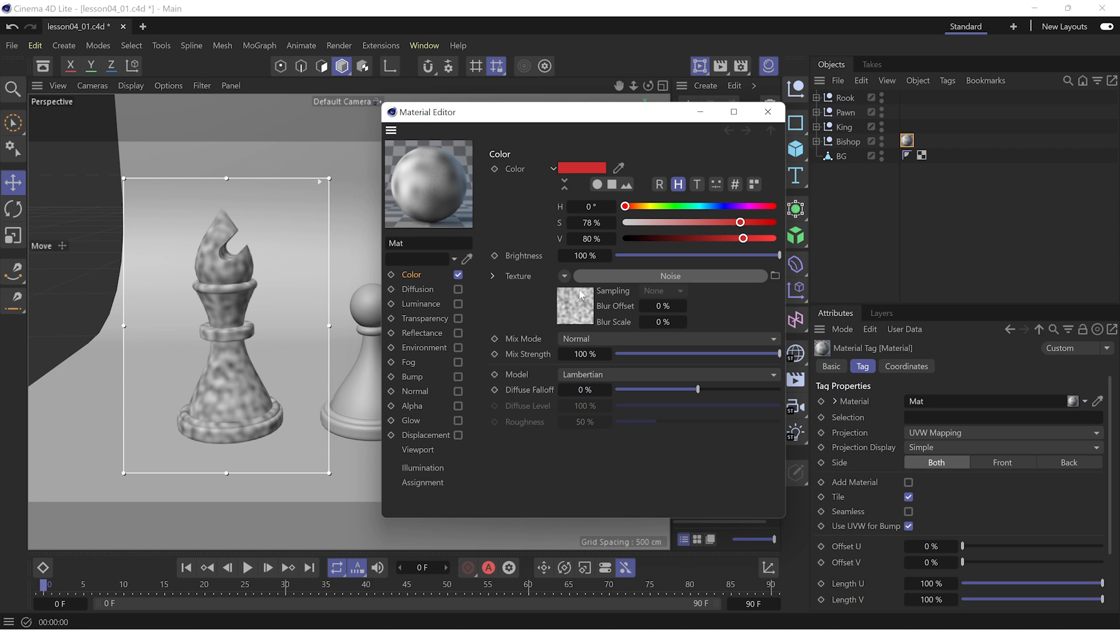
pyautogui.click(564, 277)
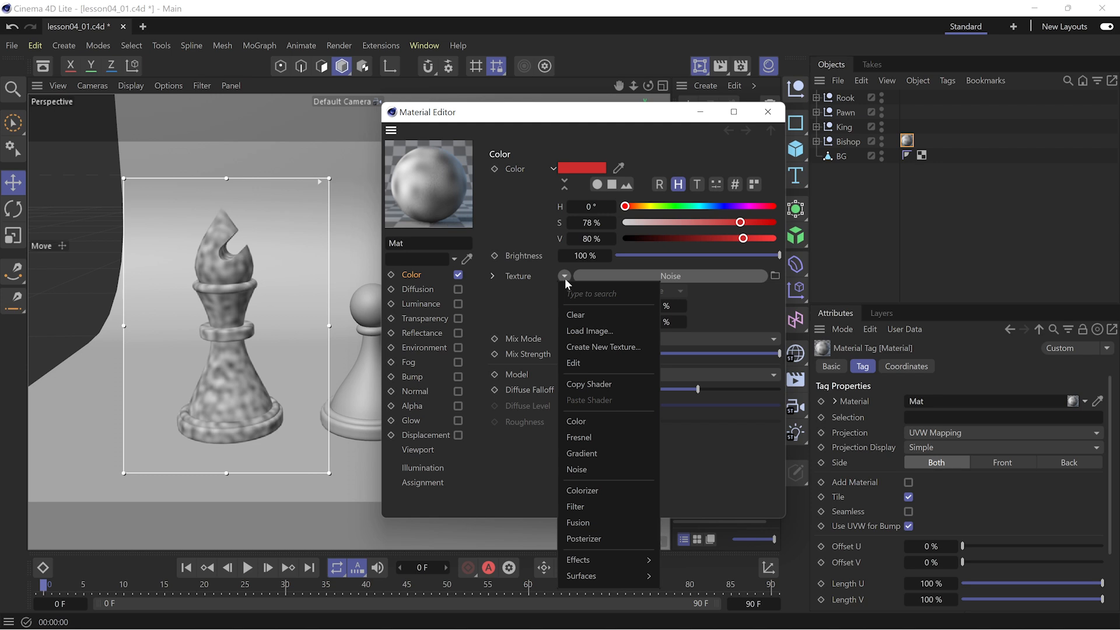
pyautogui.click(576, 312)
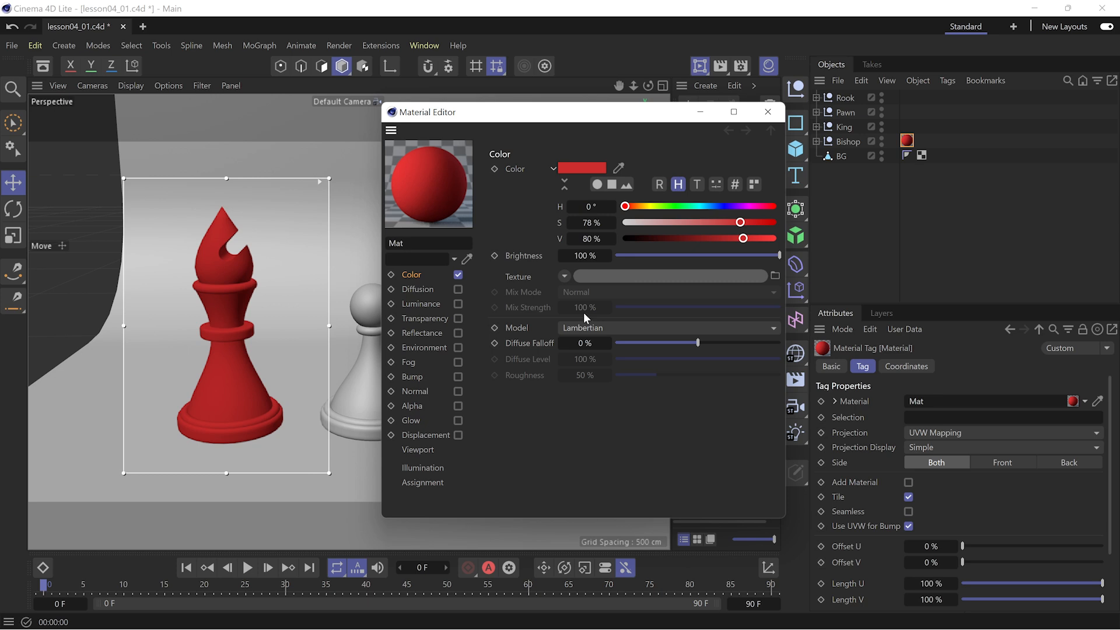
# Step: Enable Reflectance and try specular width 48%, falloff -5%, inner width 7% and specular strength 60%
pyautogui.click(458, 332)
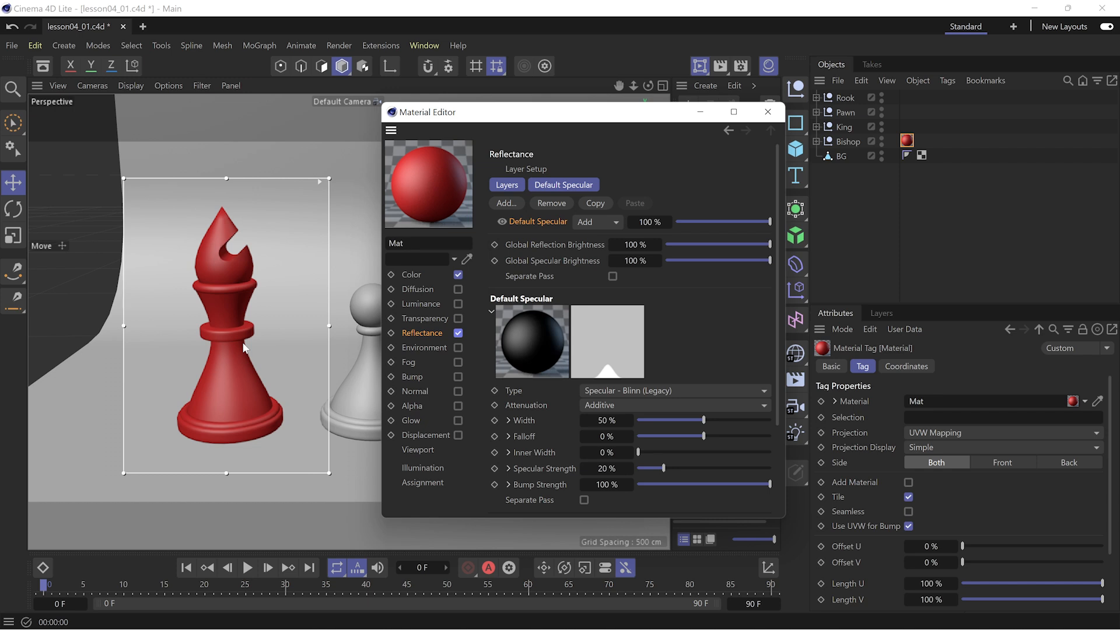
pyautogui.moveTo(703, 417)
pyautogui.mouseDown()
pyautogui.moveTo(753, 411)
pyautogui.moveTo(701, 416)
pyautogui.moveTo(685, 433)
pyautogui.moveTo(700, 437)
pyautogui.mouseUp()
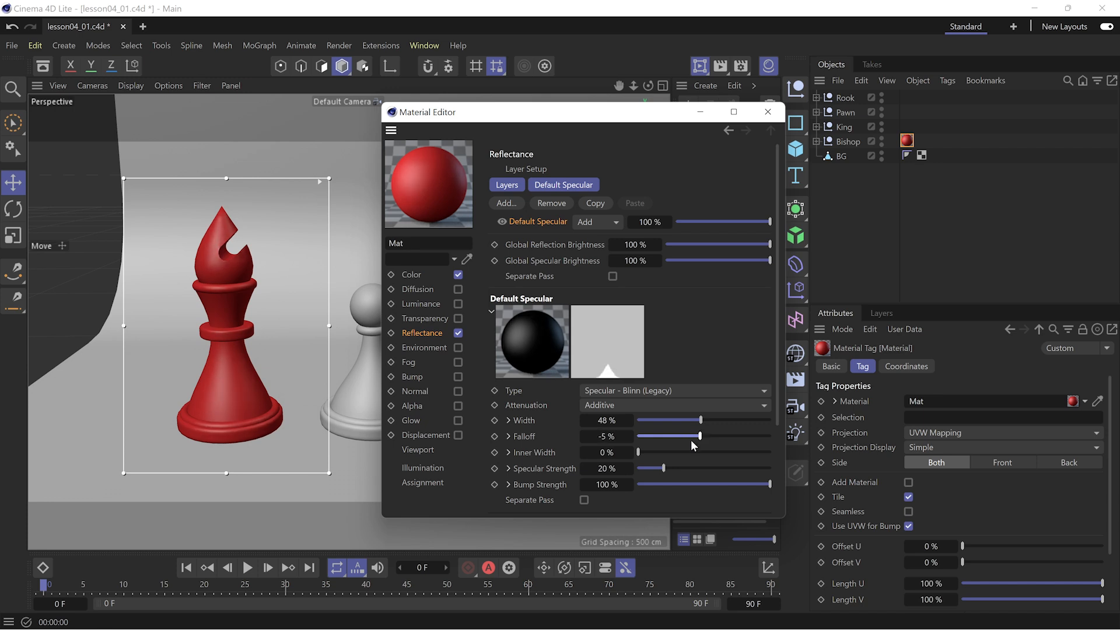
pyautogui.moveTo(637, 453); pyautogui.dragTo(716, 468)
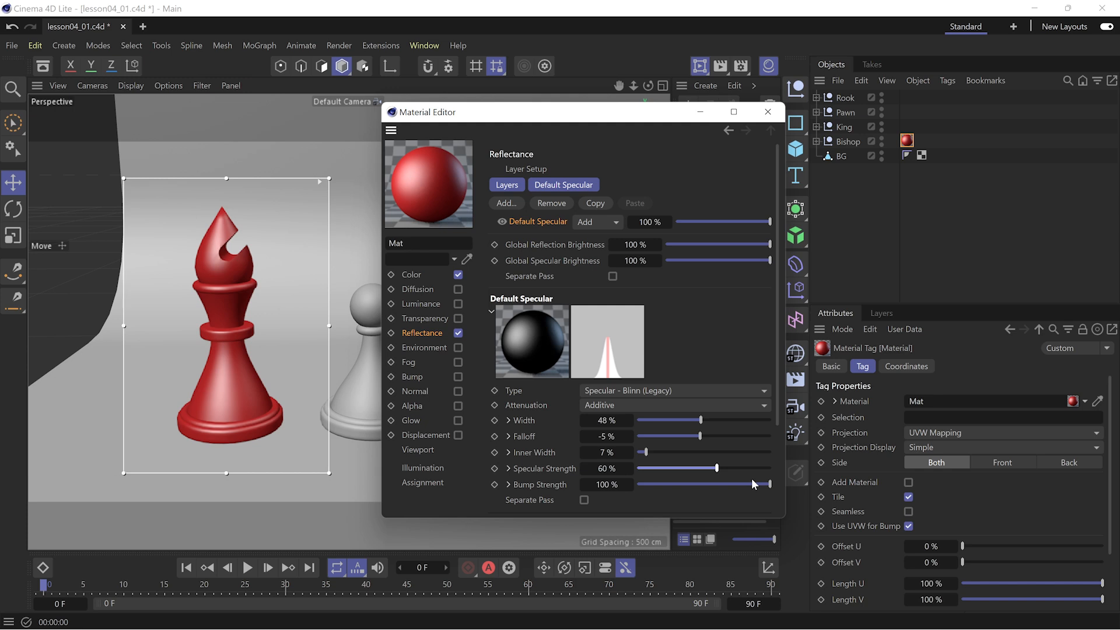
# Step: Replace the Default Specular layer with a Beckmann reflection layer and turn the Reflectance channel off
pyautogui.click(561, 204)
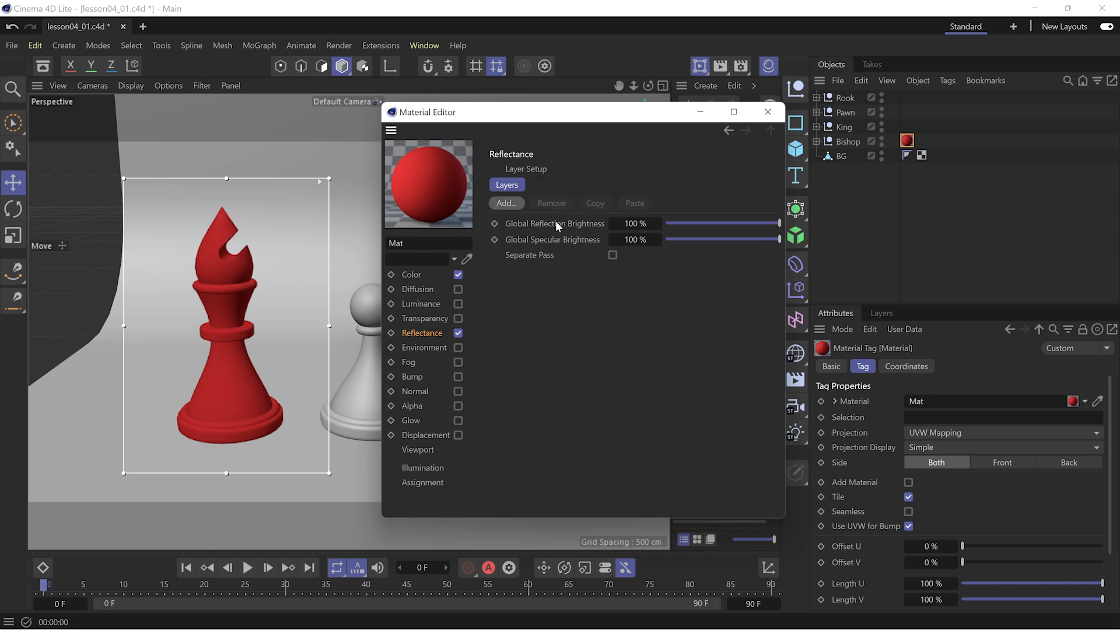
pyautogui.click(507, 202)
pyautogui.click(571, 230)
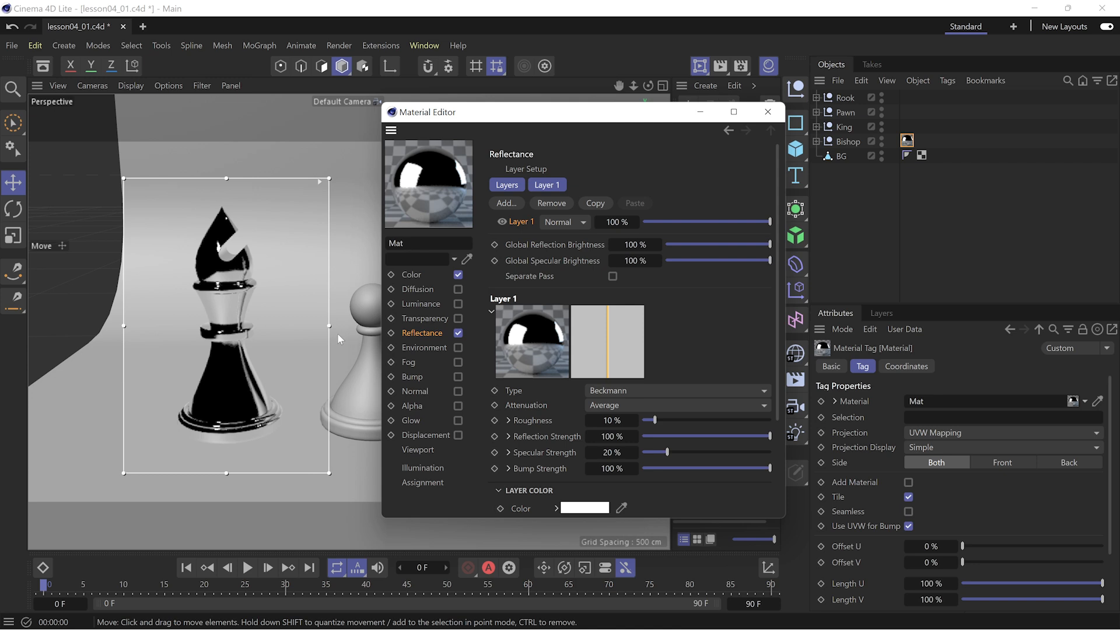
pyautogui.click(457, 333)
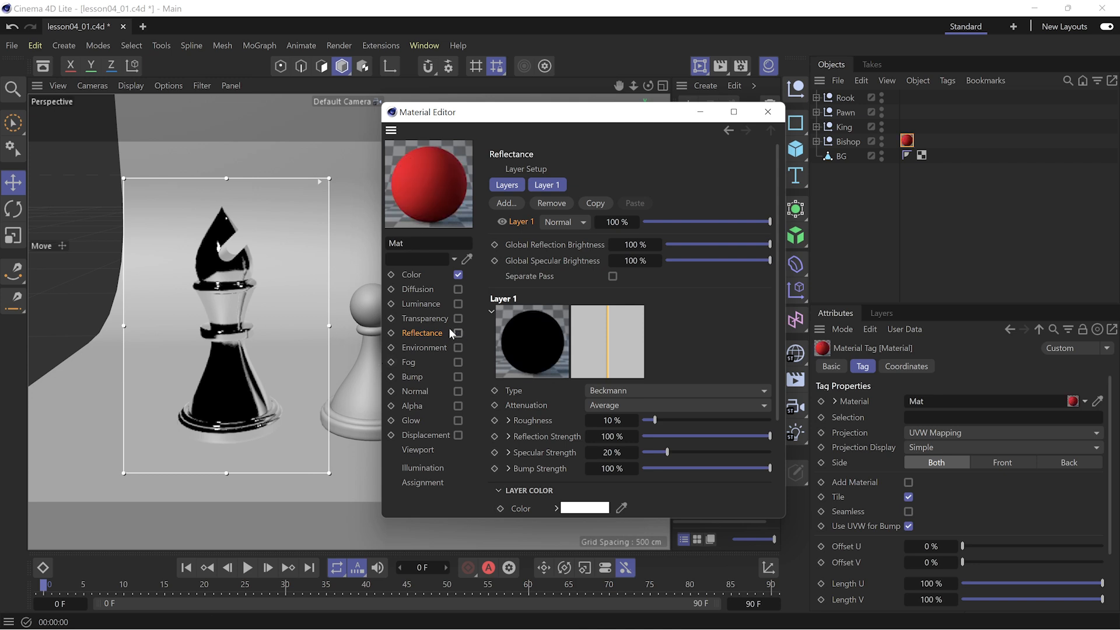
# Step: Enable the Transparency channel and try a refraction of 1.837 and the Pearl refraction preset
pyautogui.click(458, 318)
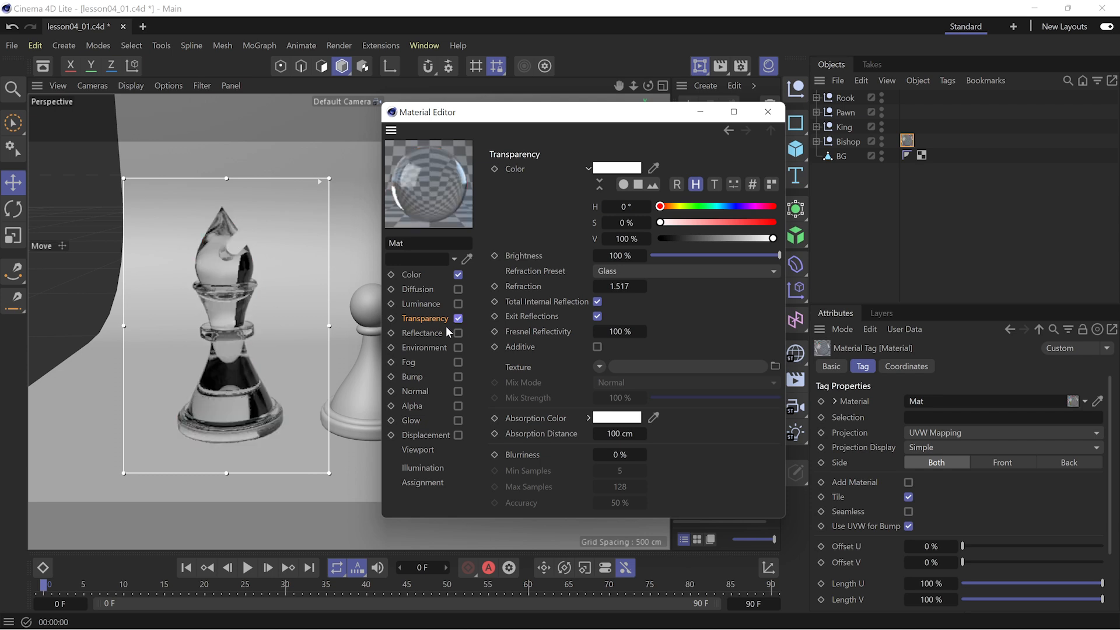
pyautogui.moveTo(619, 286); pyautogui.dragTo(624, 284)
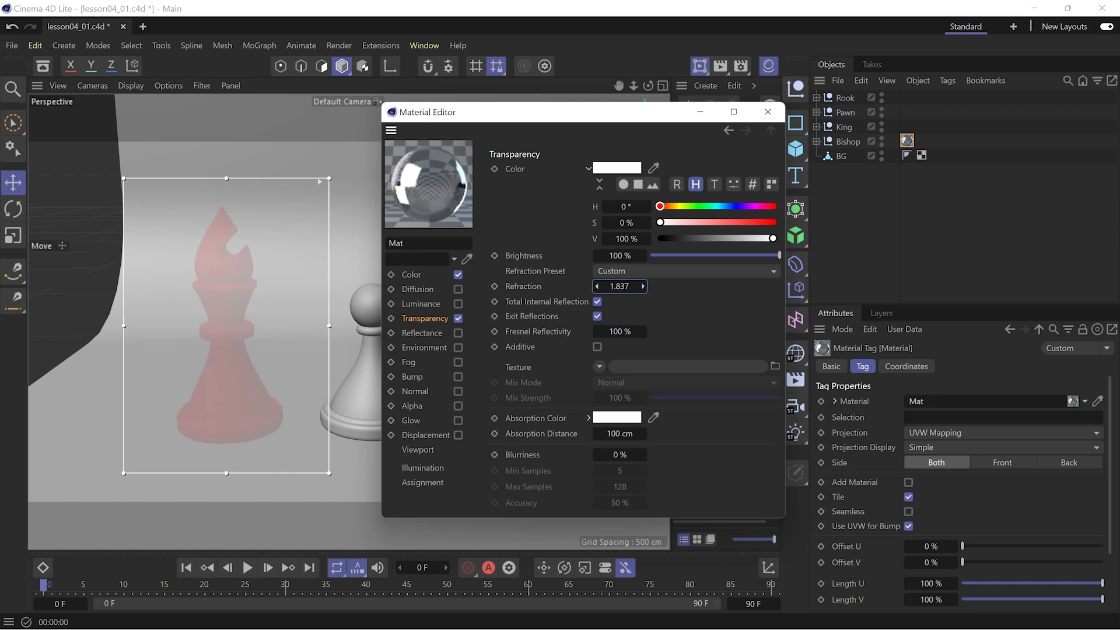
pyautogui.click(692, 270)
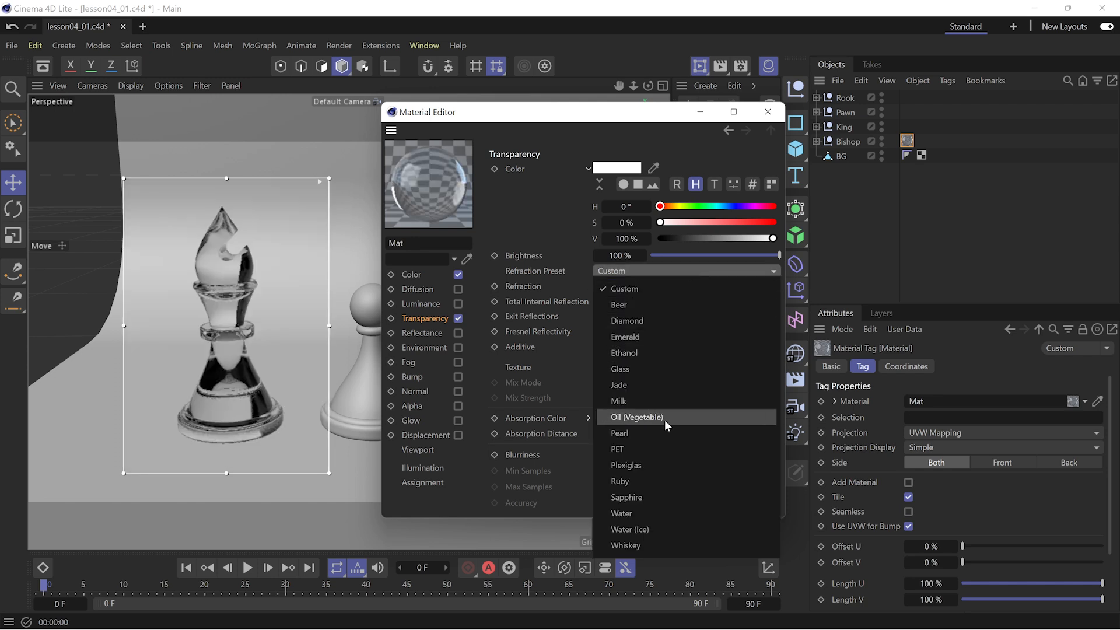
pyautogui.click(665, 432)
# Step: Set the refraction preset to Water with 100% brightness and turn the Transparency channel off
pyautogui.click(672, 272)
pyautogui.click(649, 499)
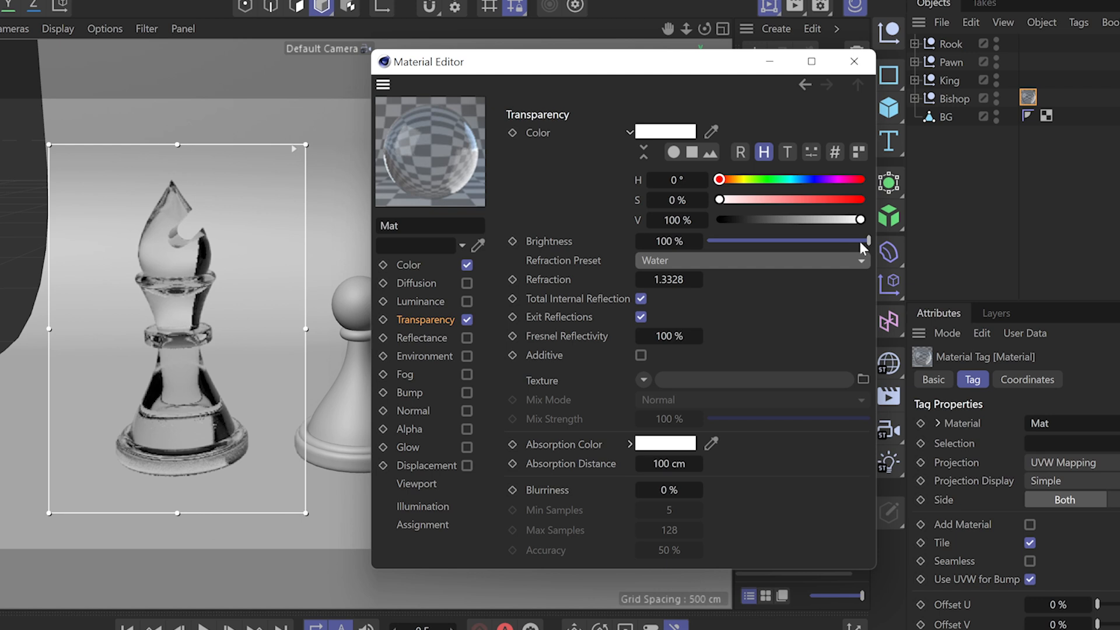
pyautogui.moveTo(859, 242)
pyautogui.mouseDown()
pyautogui.moveTo(738, 243)
pyautogui.moveTo(870, 242)
pyautogui.mouseUp()
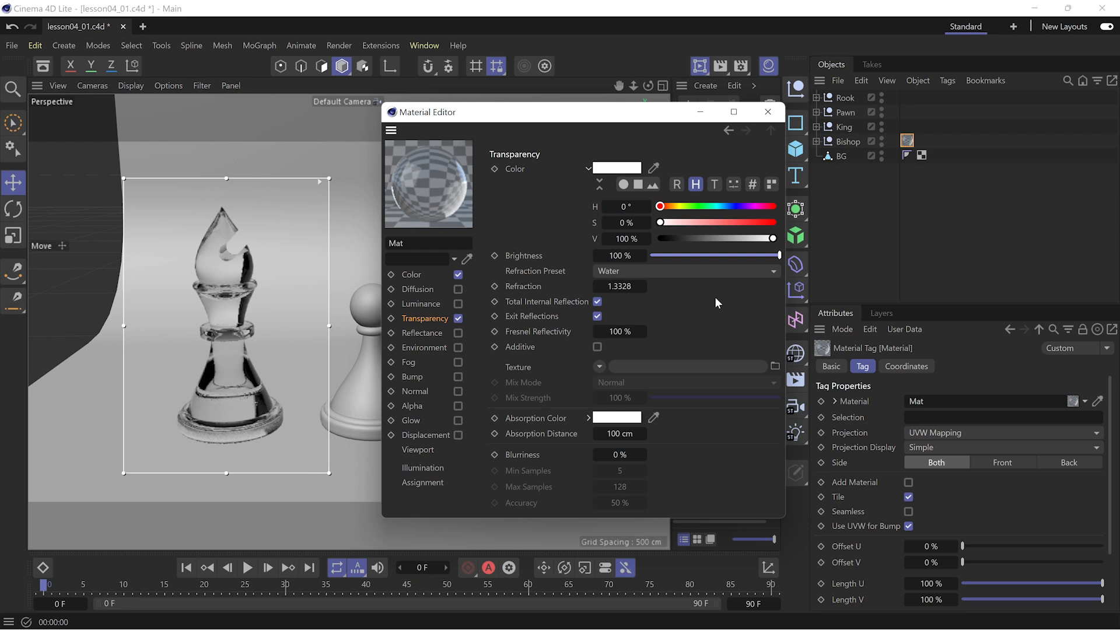
pyautogui.click(459, 318)
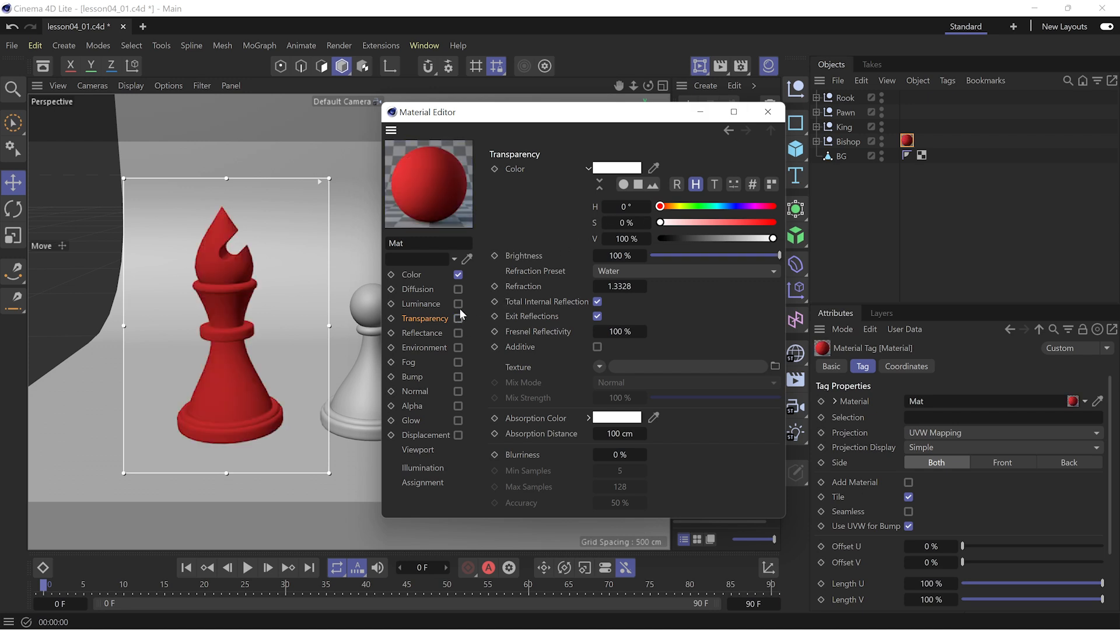
# Step: Enable the Bump channel with a Noise texture and set its strength to 68%
pyautogui.click(415, 376)
pyautogui.click(422, 436)
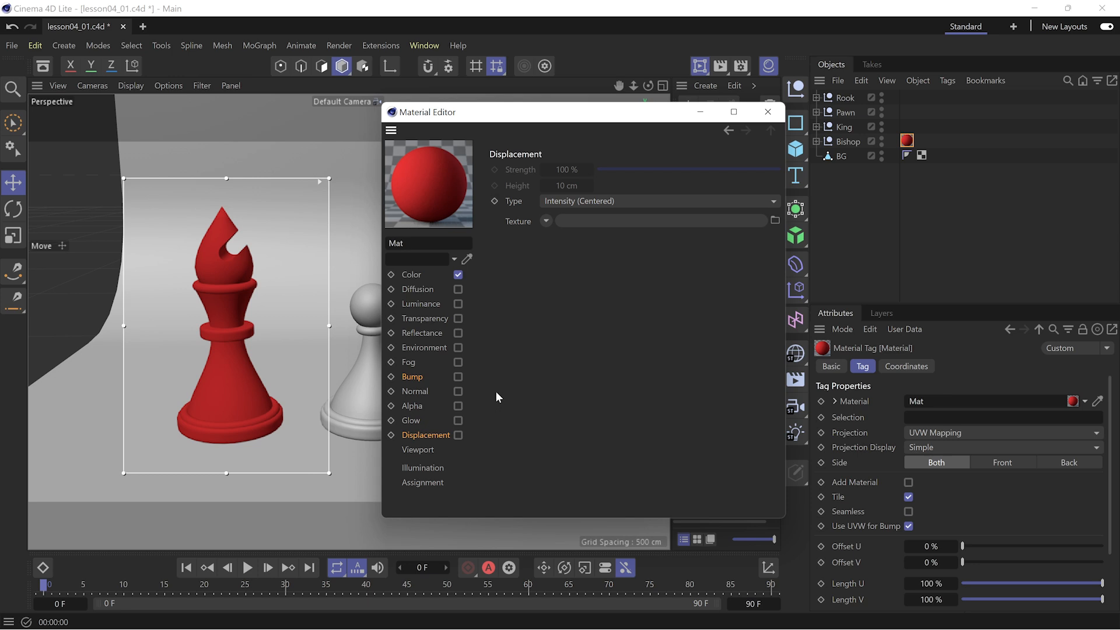
pyautogui.click(446, 376)
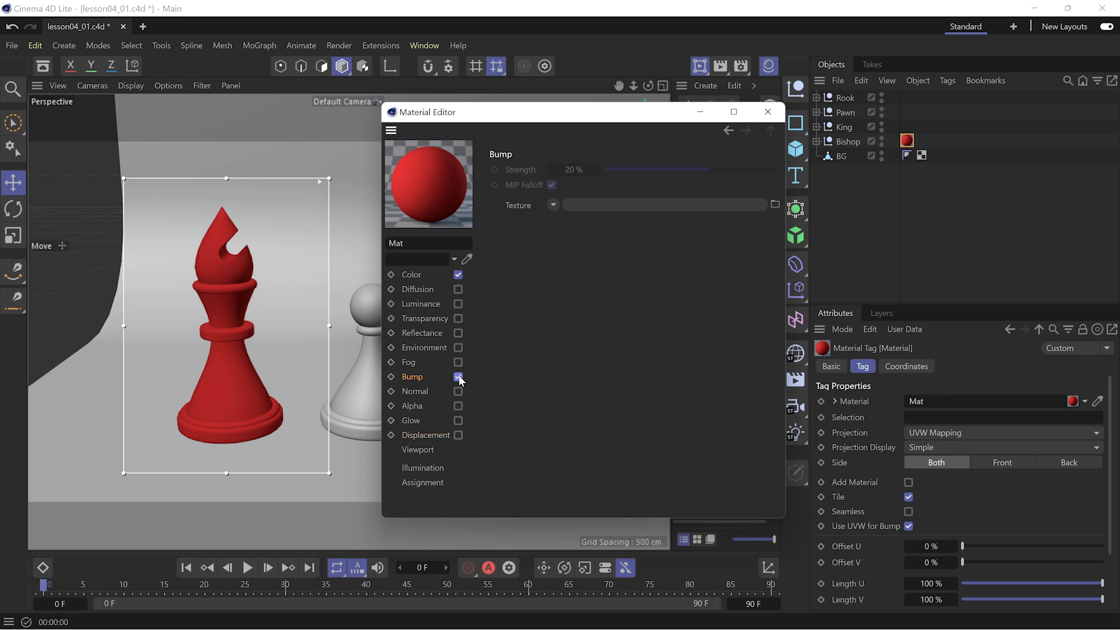
pyautogui.click(553, 206)
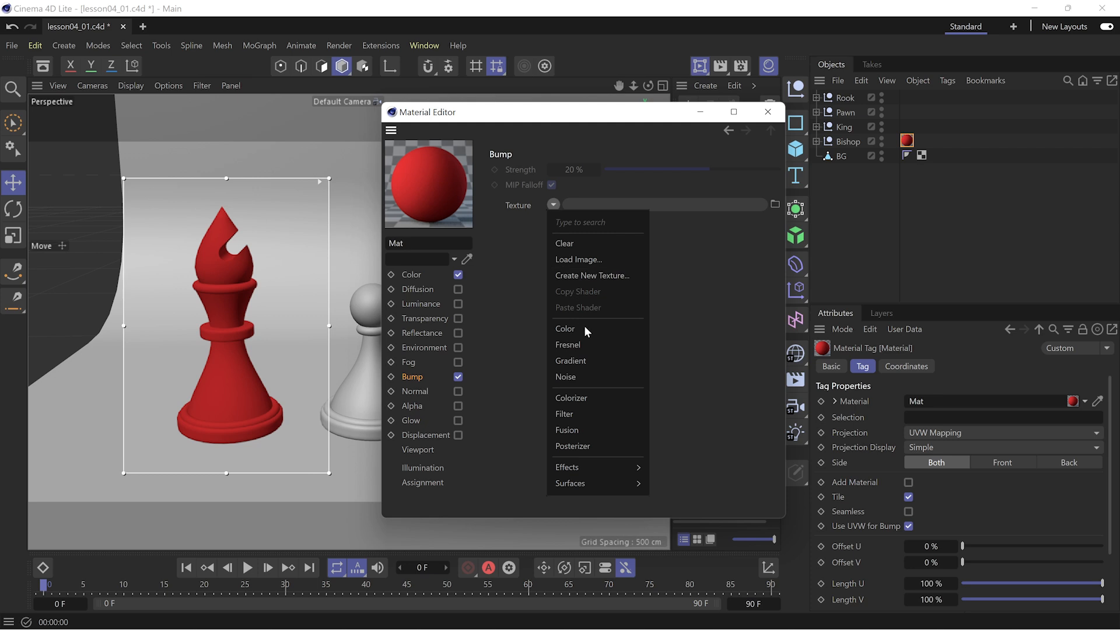
pyautogui.click(589, 376)
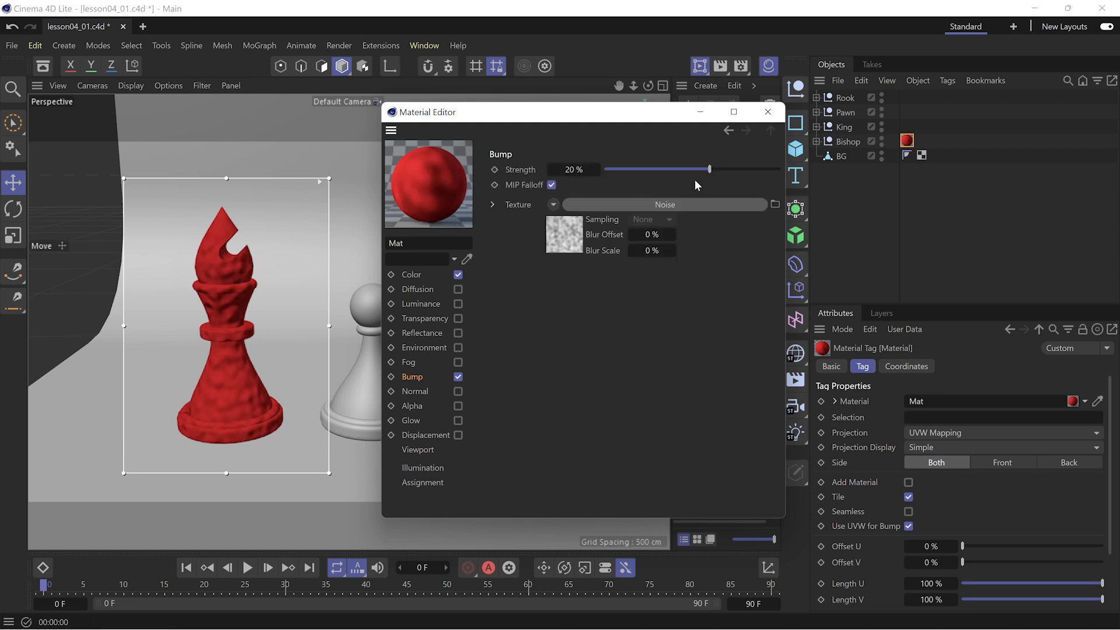
pyautogui.moveTo(722, 168); pyautogui.dragTo(751, 170)
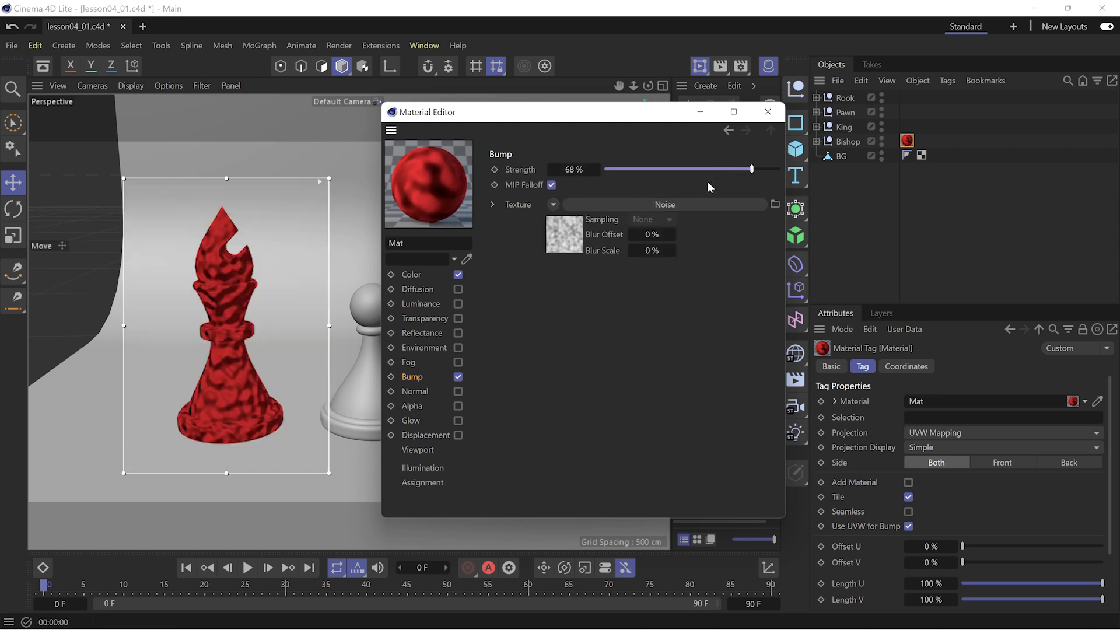
# Step: Render a close-up of the bishop's head to inspect the bump effect and turn the Bump channel off
pyautogui.scroll(8, 206, 242)
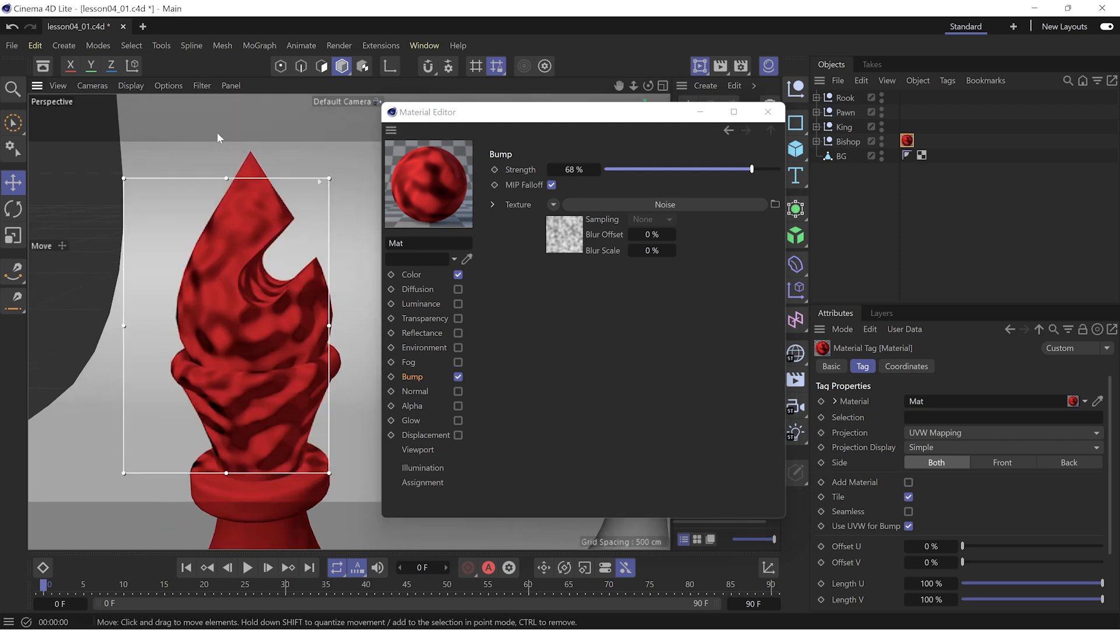
pyautogui.hotkey('ctrl', 'r')
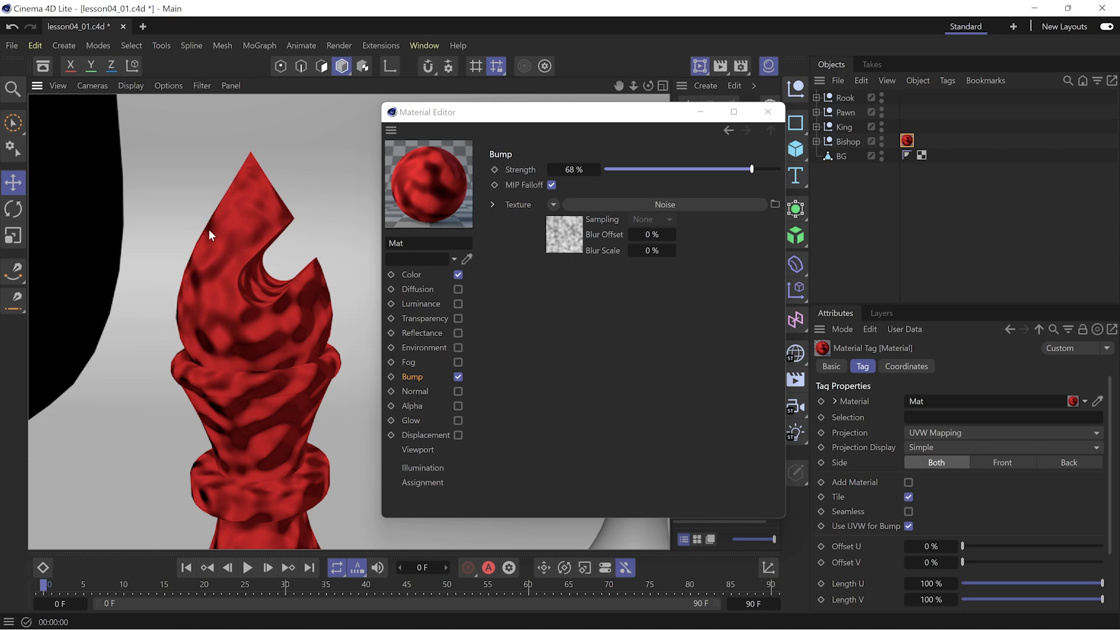
pyautogui.click(458, 377)
# Step: Enable the Displacement channel with a Noise texture and set its height to 3 cm
pyautogui.click(441, 435)
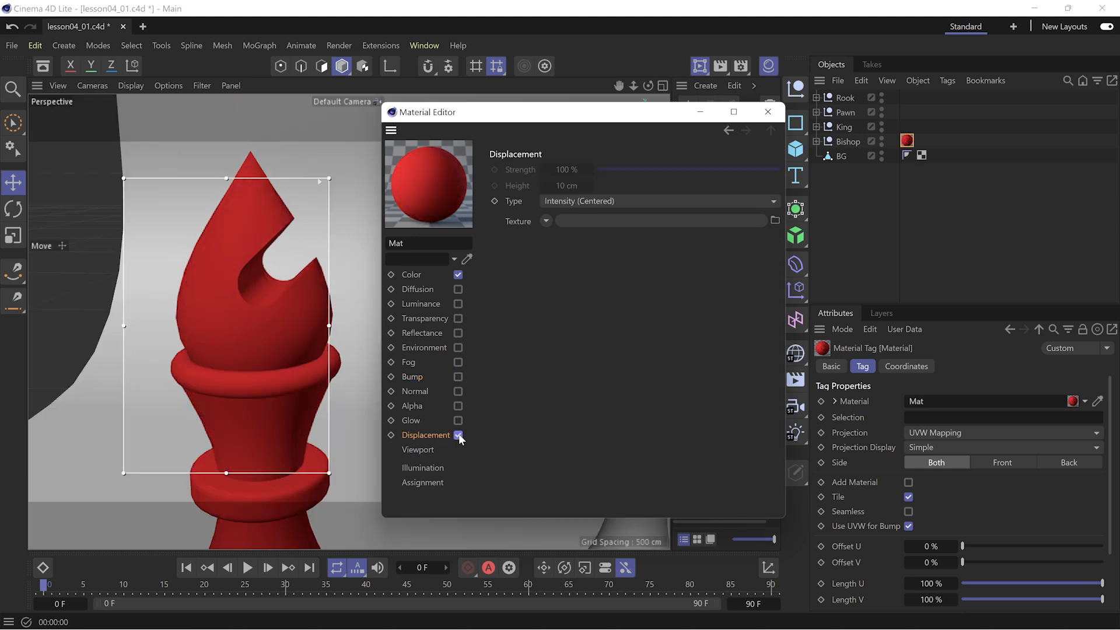
pyautogui.click(546, 220)
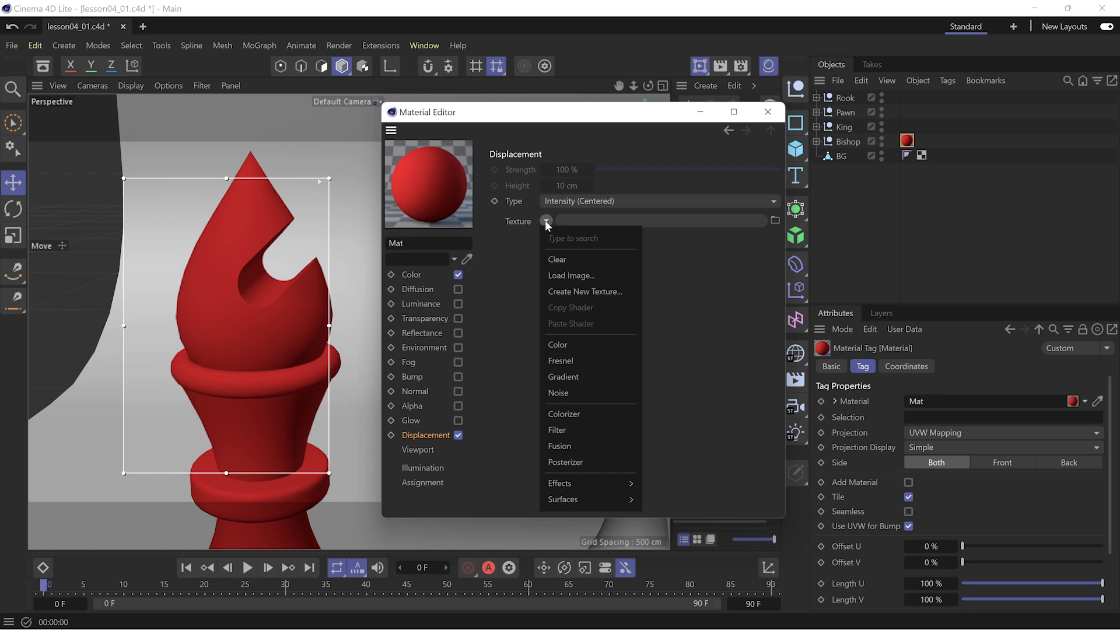
pyautogui.click(574, 392)
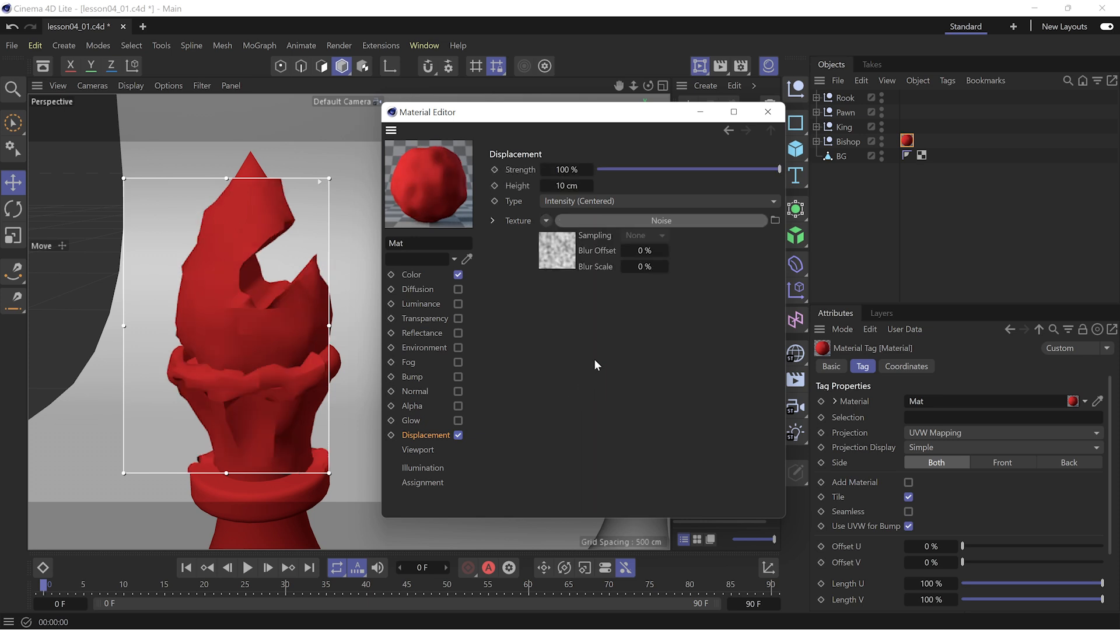
pyautogui.click(573, 186)
pyautogui.write('3')
pyautogui.press('Return')
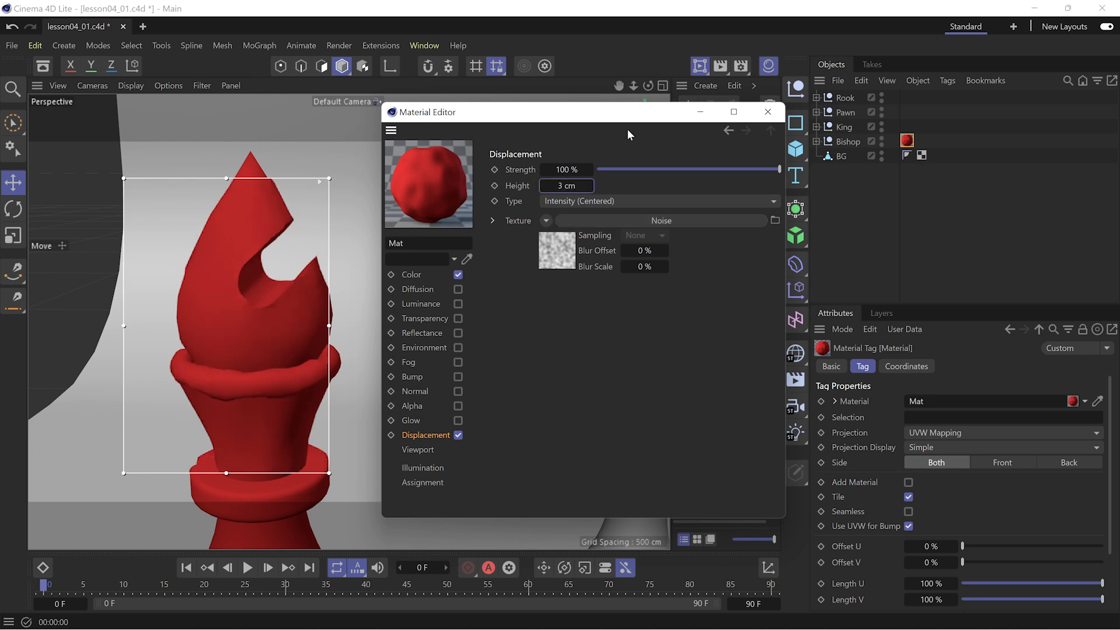
# Step: Try a displacement height of 8 cm and raise it to 15 cm
pyautogui.click(575, 185)
pyautogui.write('8')
pyautogui.press('Return')
pyautogui.click(575, 185)
pyautogui.write('15')
pyautogui.press('Return')
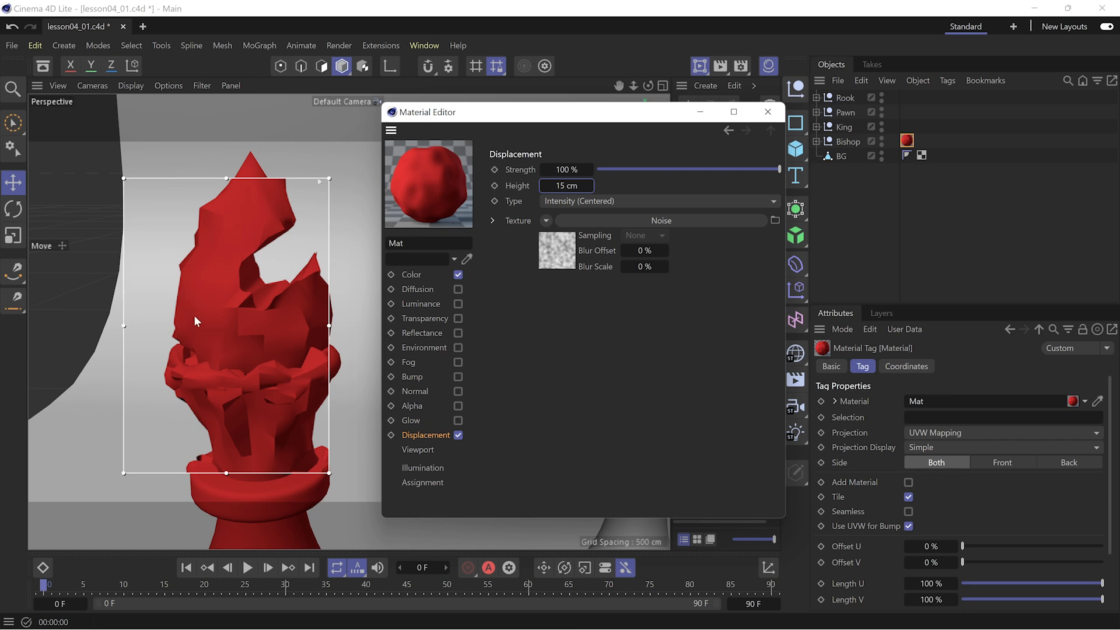
# Step: Review the whole displaced bishop and turn the Displacement channel off
pyautogui.keyDown('alt'); pyautogui.moveTo(197, 302); pyautogui.dragTo(219, 283); pyautogui.keyUp('alt')
pyautogui.keyDown('alt'); pyautogui.moveTo(221, 282); pyautogui.dragTo(228, 377, button='right'); pyautogui.keyUp('alt')
pyautogui.keyDown('alt'); pyautogui.moveTo(228, 377); pyautogui.dragTo(242, 338, button='middle'); pyautogui.keyUp('alt')
pyautogui.click(559, 185)
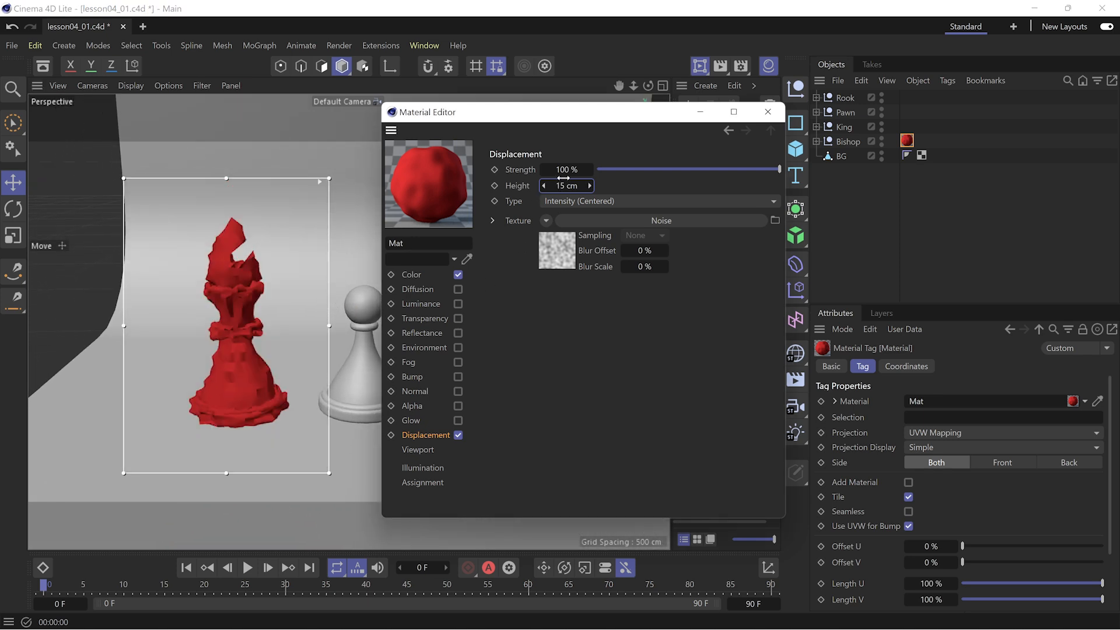
pyautogui.click(458, 435)
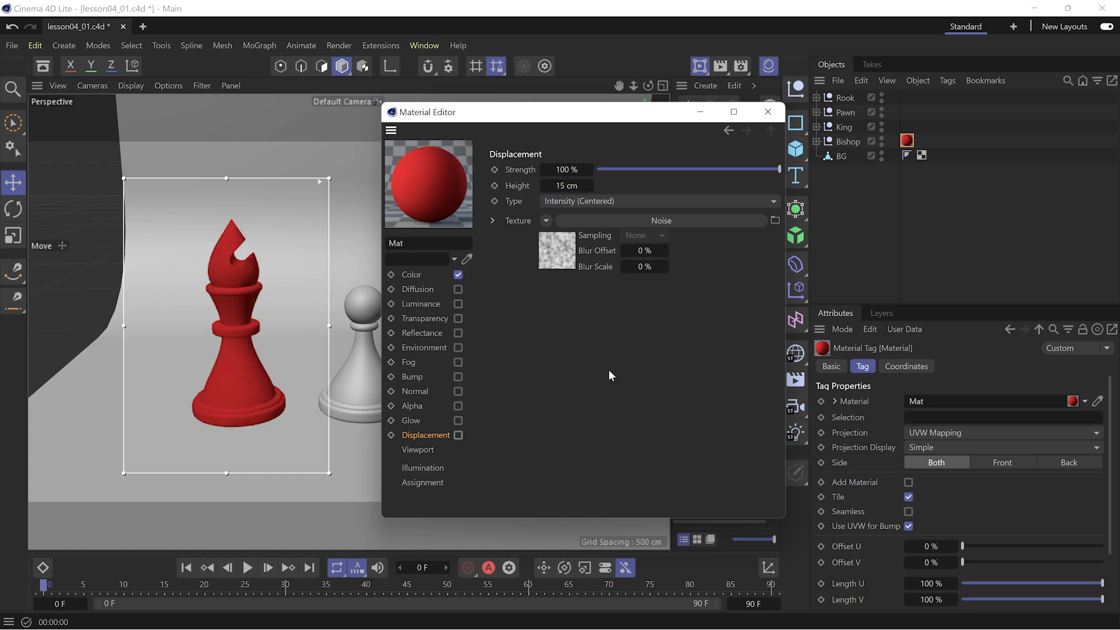
# Step: Turn off the material's Color channel and enable the Luminance channel
pyautogui.click(459, 274)
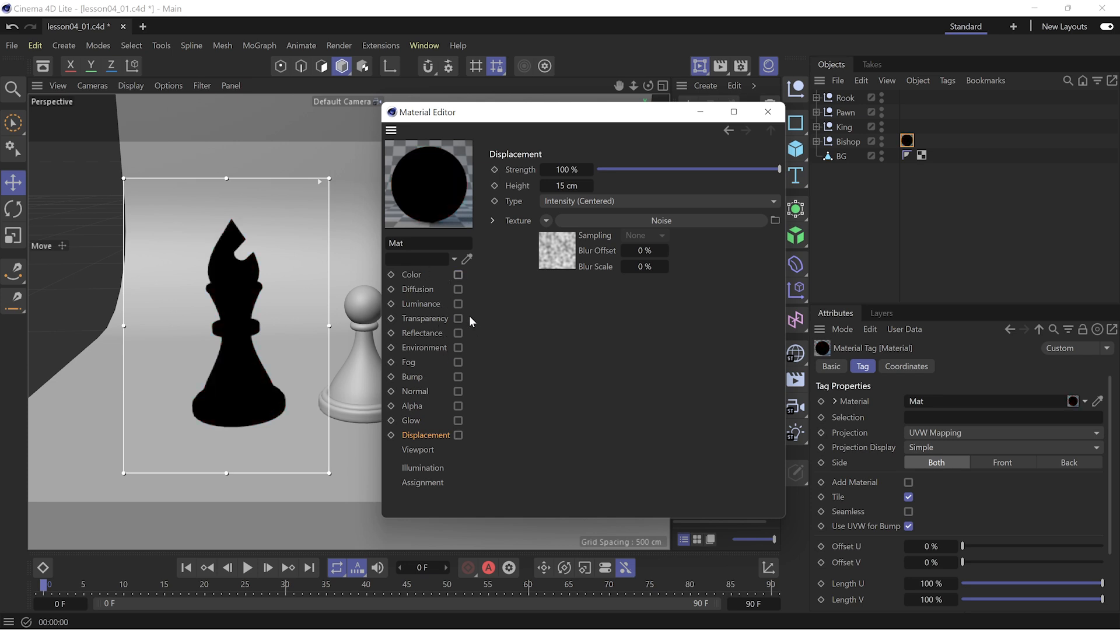
pyautogui.click(458, 303)
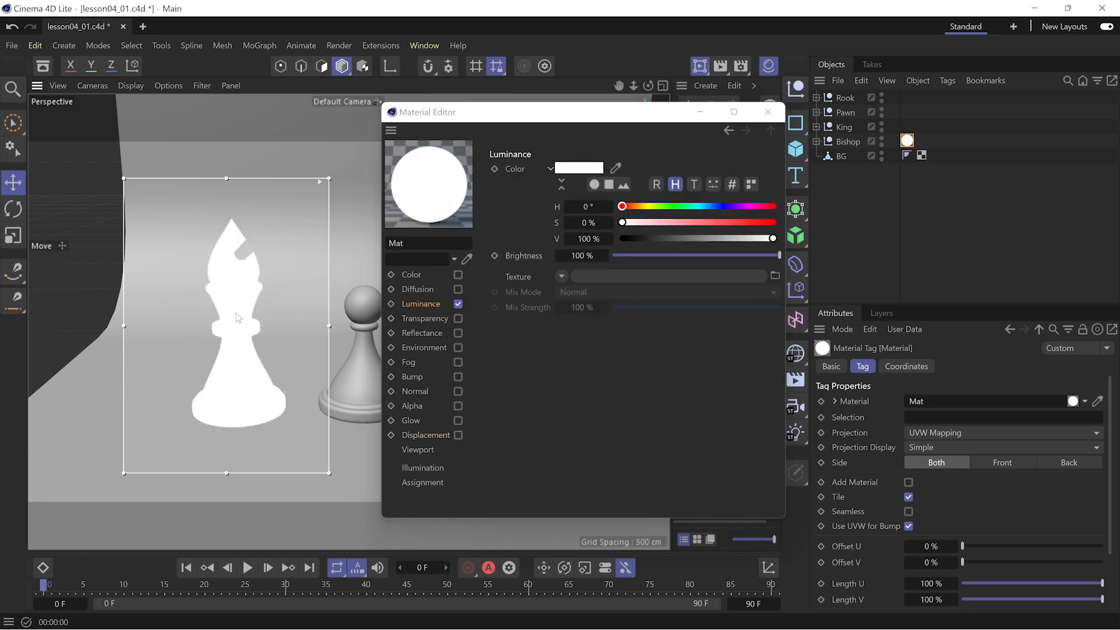
# Step: Load a Gradient shader as the Luminance texture and set its type to 3D - Linear
pyautogui.keyDown('alt'); pyautogui.moveTo(270, 321); pyautogui.dragTo(268, 288); pyautogui.keyUp('alt')
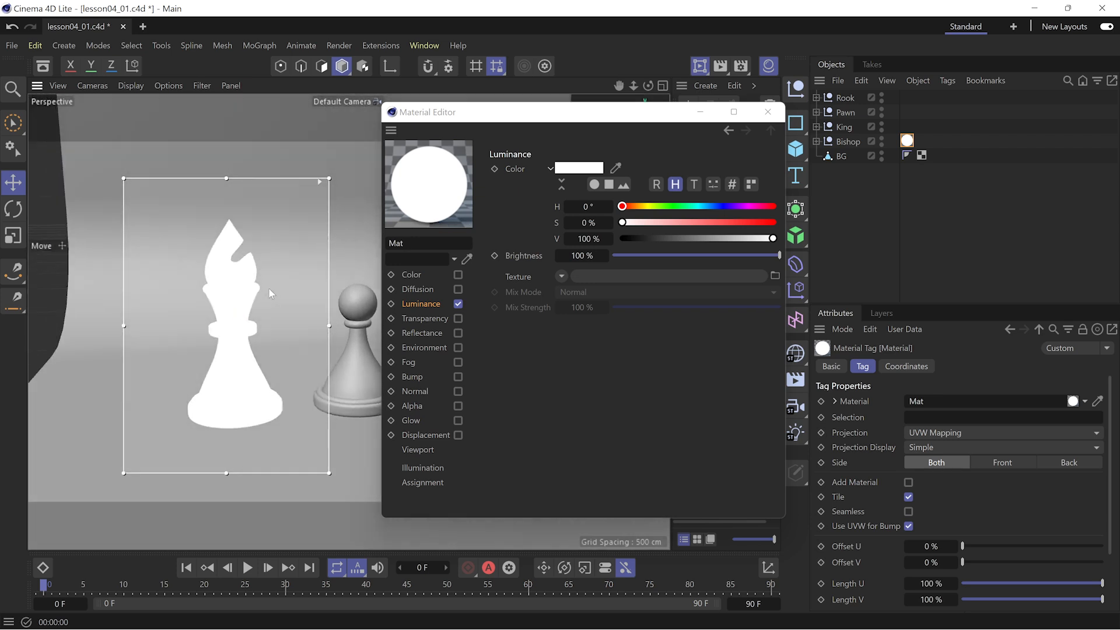
pyautogui.click(563, 276)
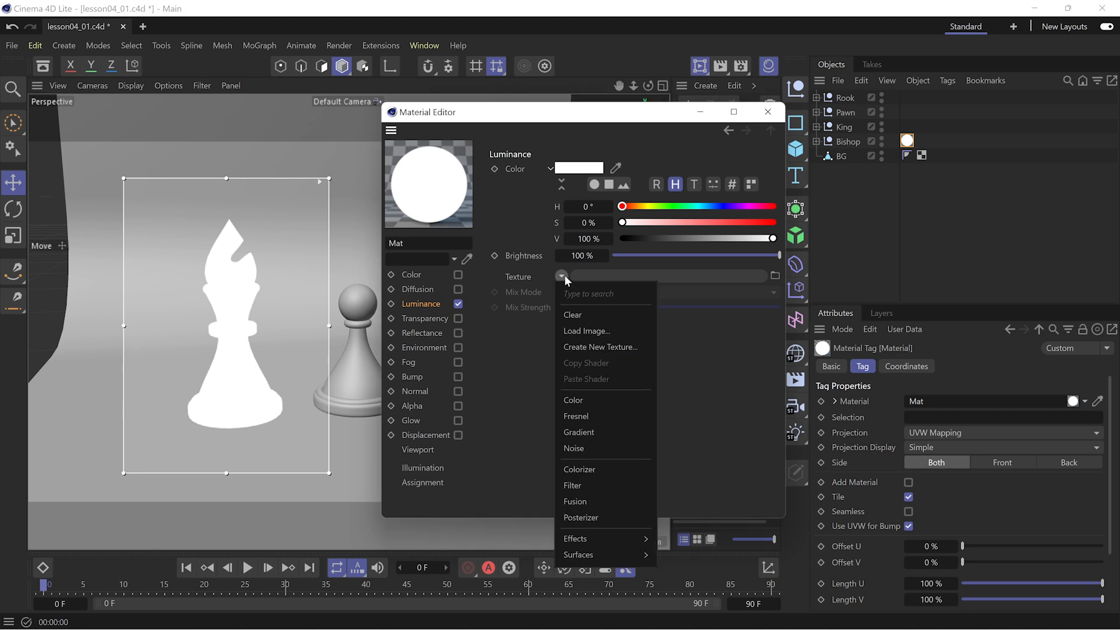
pyautogui.click(583, 428)
pyautogui.keyDown('alt'); pyautogui.moveTo(278, 316); pyautogui.dragTo(280, 292); pyautogui.keyUp('alt')
pyautogui.click(579, 309)
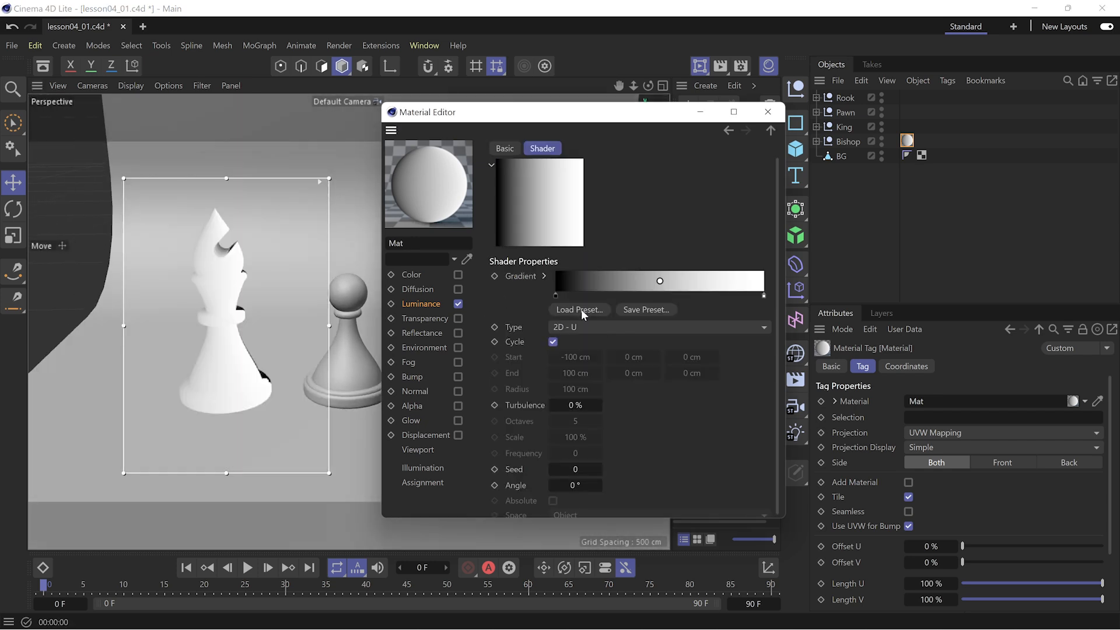
pyautogui.click(659, 326)
pyautogui.click(628, 472)
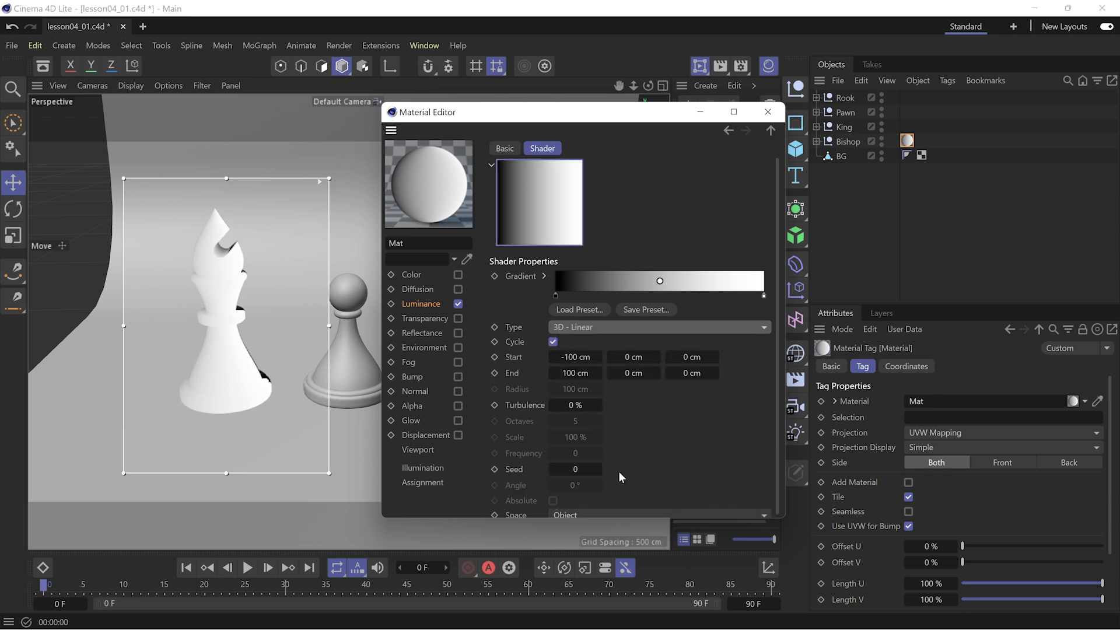
# Step: Recolor the luminance gradient, setting the end knot to blue (hue 236°, saturation 100%) and the start knot to a saturated pinkish red
pyautogui.doubleClick(763, 295)
pyautogui.moveTo(765, 324); pyautogui.dragTo(907, 340)
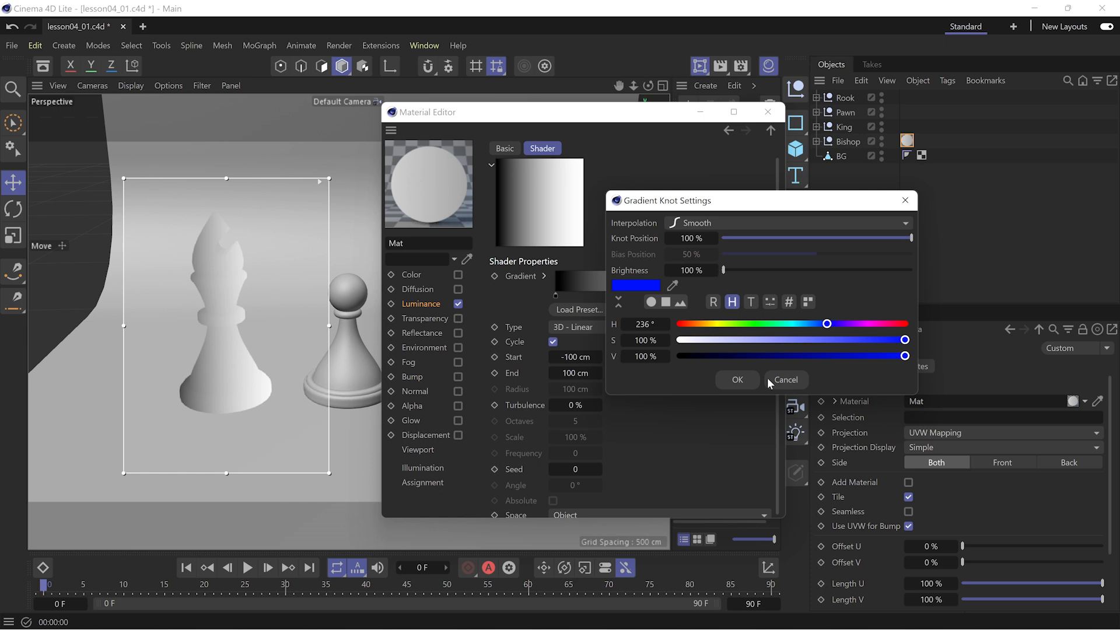
pyautogui.click(737, 380)
pyautogui.doubleClick(555, 296)
pyautogui.moveTo(618, 328); pyautogui.dragTo(680, 327)
pyautogui.click(695, 360)
pyautogui.click(531, 383)
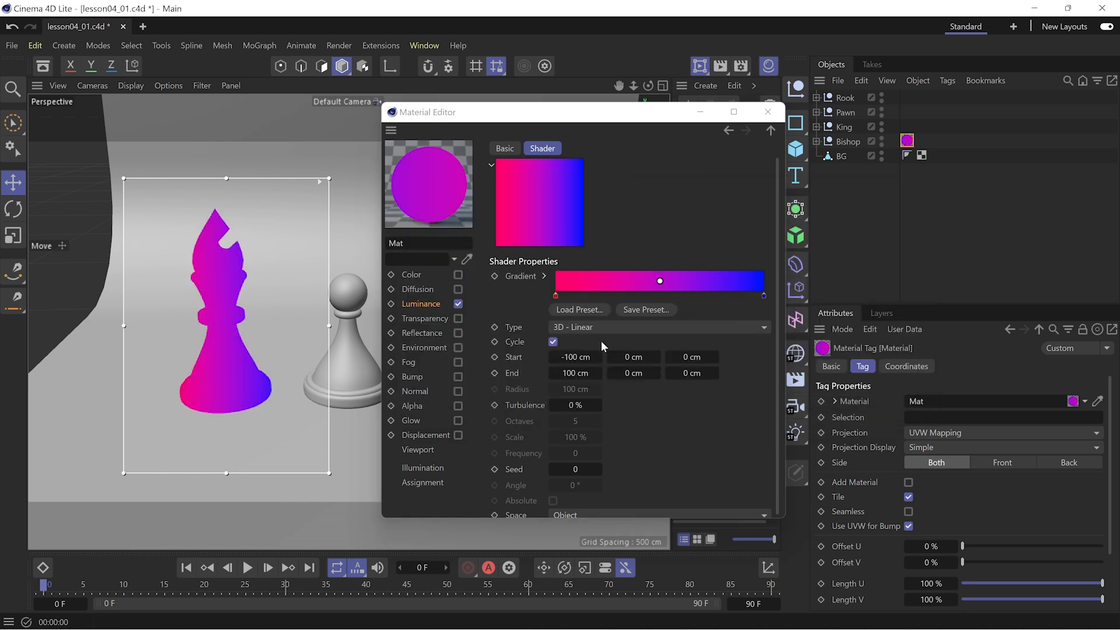
pyautogui.keyDown('alt'); pyautogui.moveTo(236, 324); pyautogui.dragTo(225, 260); pyautogui.keyUp('alt')
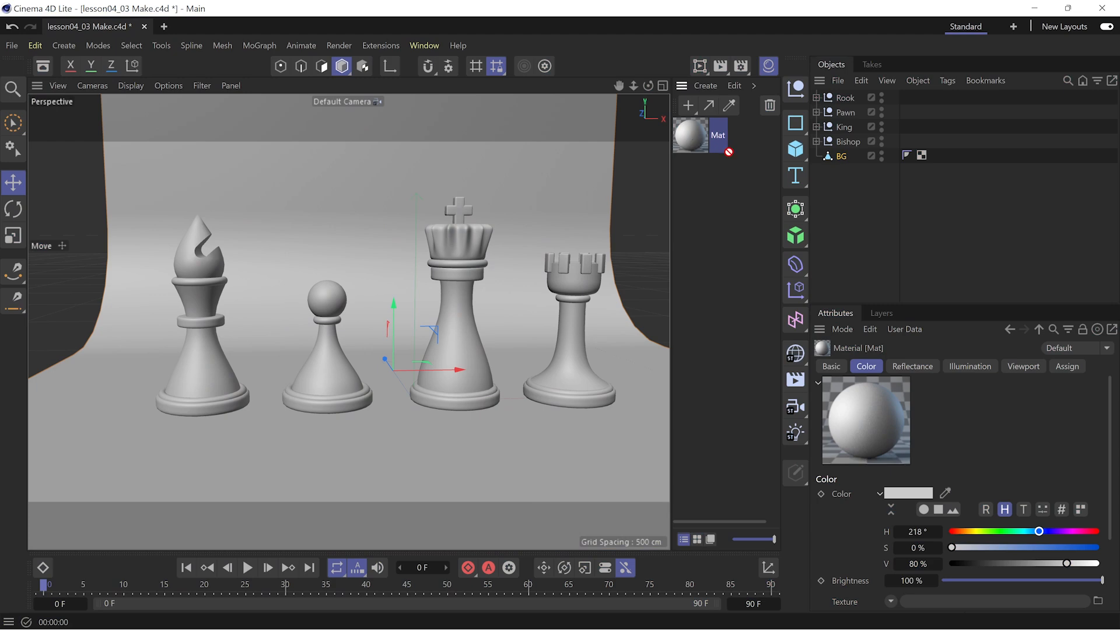
# Step: Assign the new material to the Bishop and rename it Plastic
pyautogui.moveTo(726, 149); pyautogui.dragTo(840, 145)
pyautogui.doubleClick(690, 135)
pyautogui.write('Plastic')
pyautogui.press('Return')
# Step: Set the Plastic material's color to blue with hue 217°, saturation 81% and value 90%
pyautogui.click(322, 279)
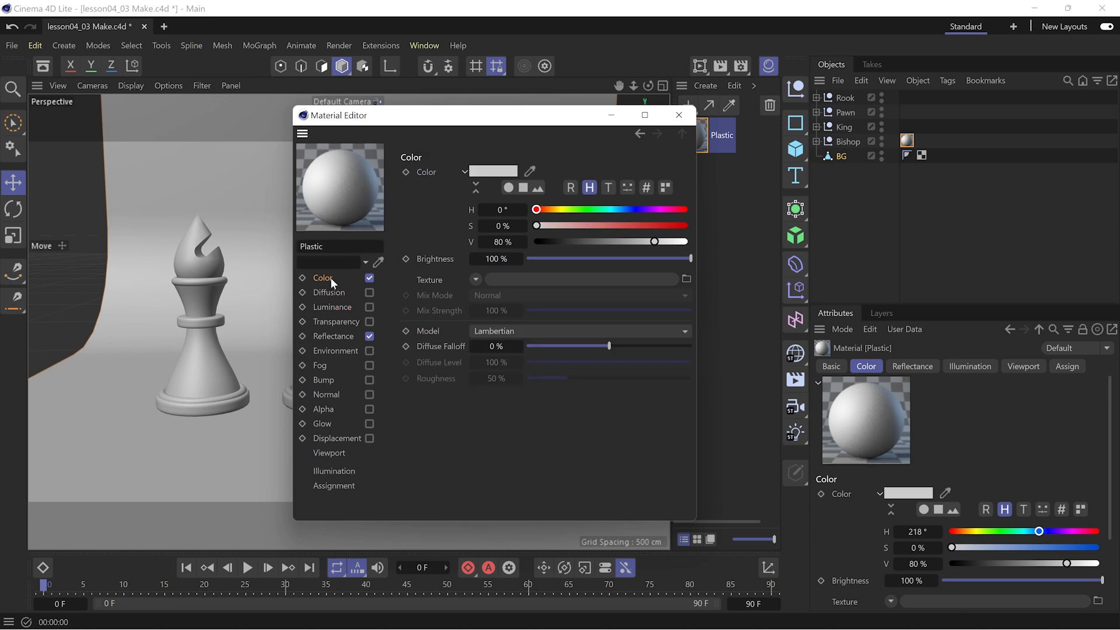
pyautogui.click(664, 241)
pyautogui.moveTo(567, 227); pyautogui.dragTo(645, 226)
pyautogui.moveTo(636, 211); pyautogui.dragTo(654, 227)
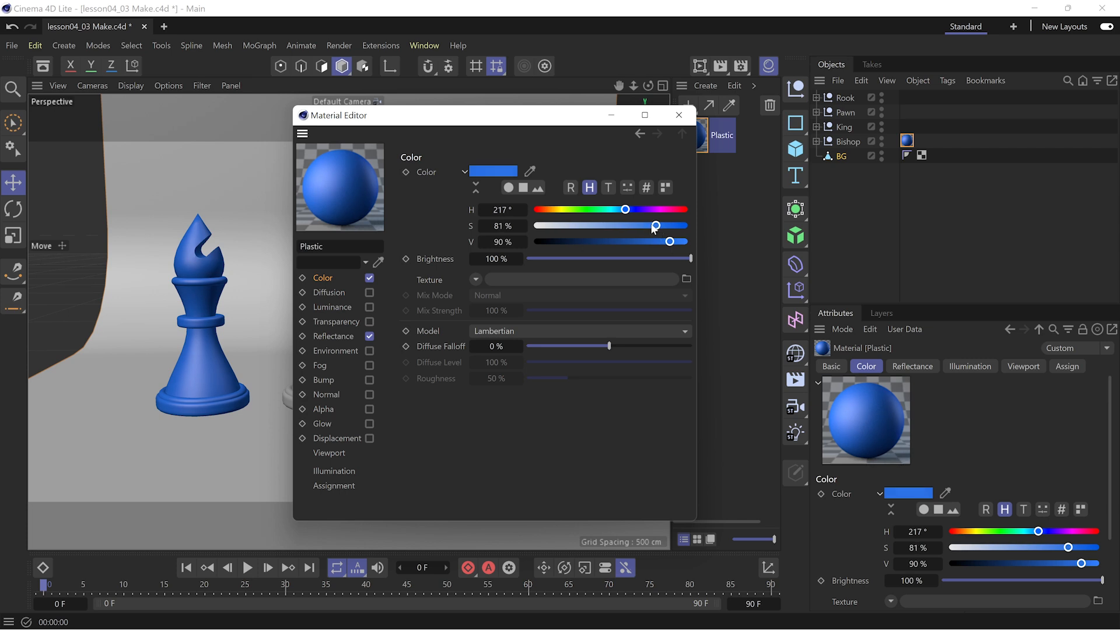
# Step: Replace the Plastic material's Default Specular layer with a Beckmann reflectance layer
pyautogui.click(327, 336)
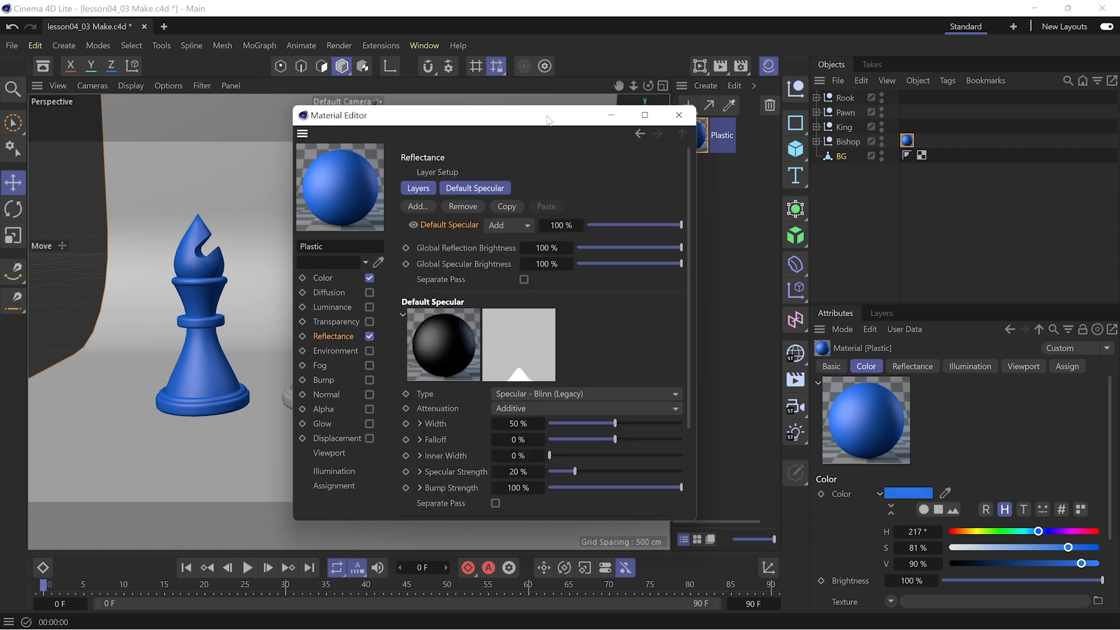
pyautogui.click(478, 208)
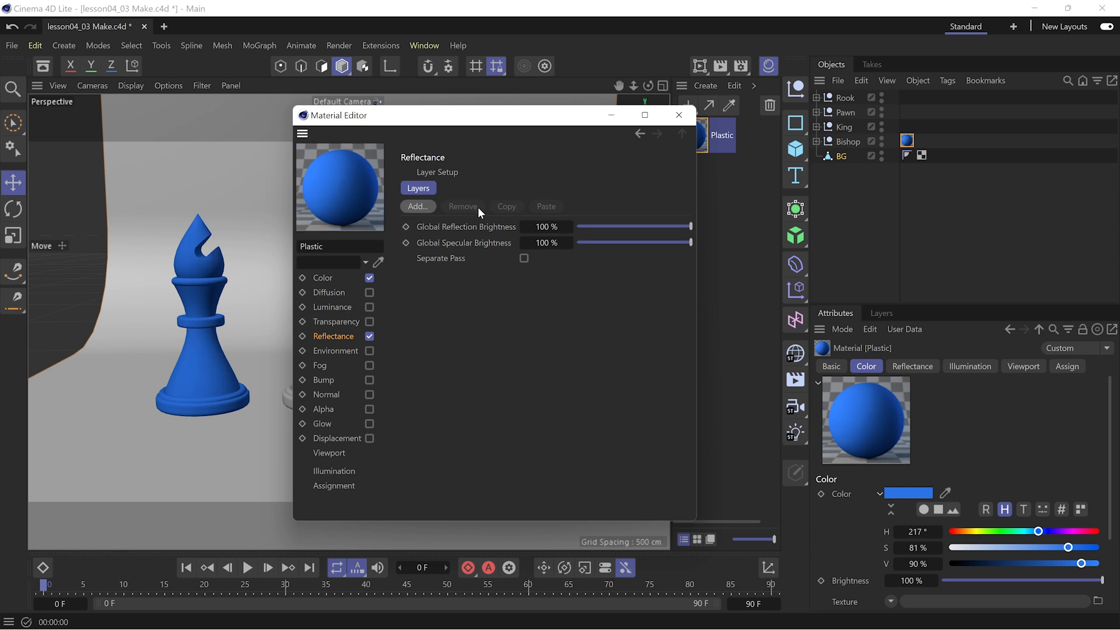
pyautogui.click(422, 205)
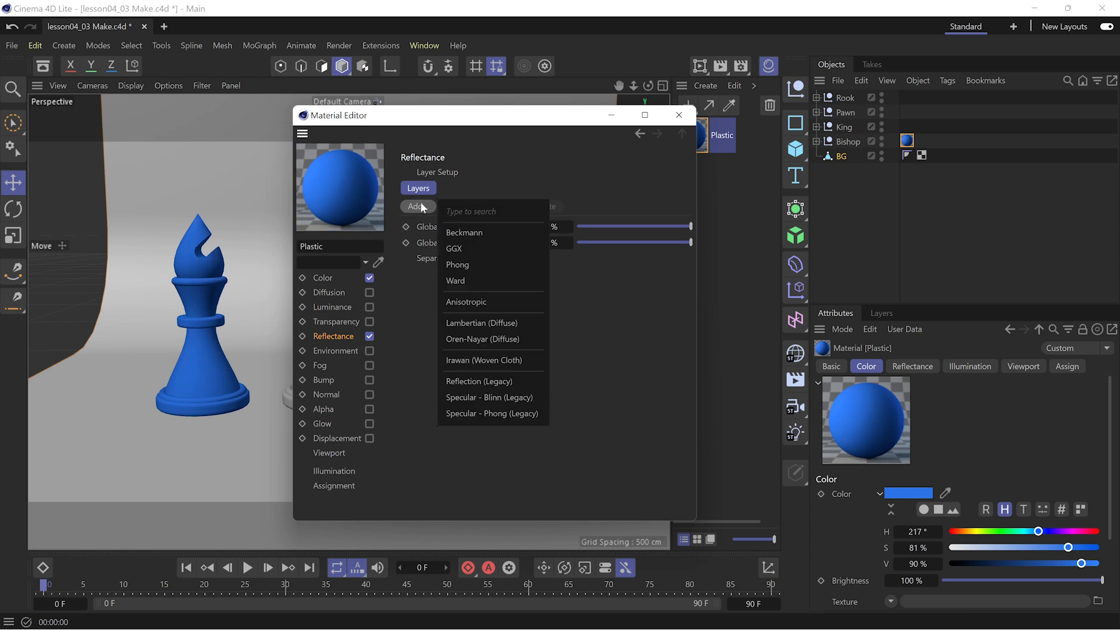
pyautogui.click(491, 232)
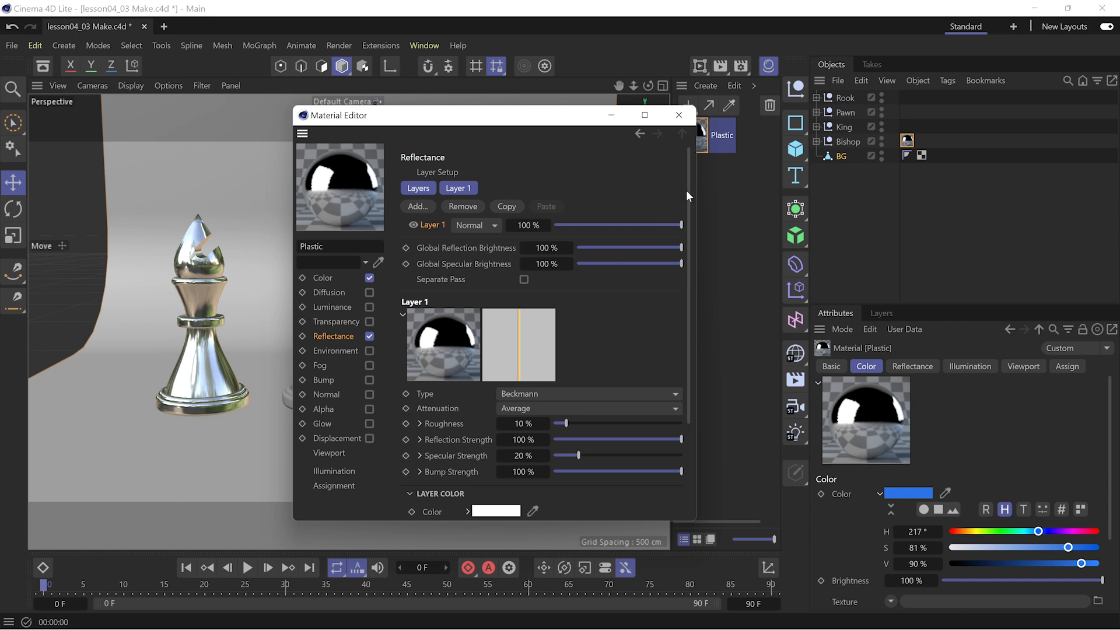
# Step: Set the Beckmann layer's Fresnel to Dielectric with the PET preset
pyautogui.moveTo(689, 189); pyautogui.dragTo(690, 272)
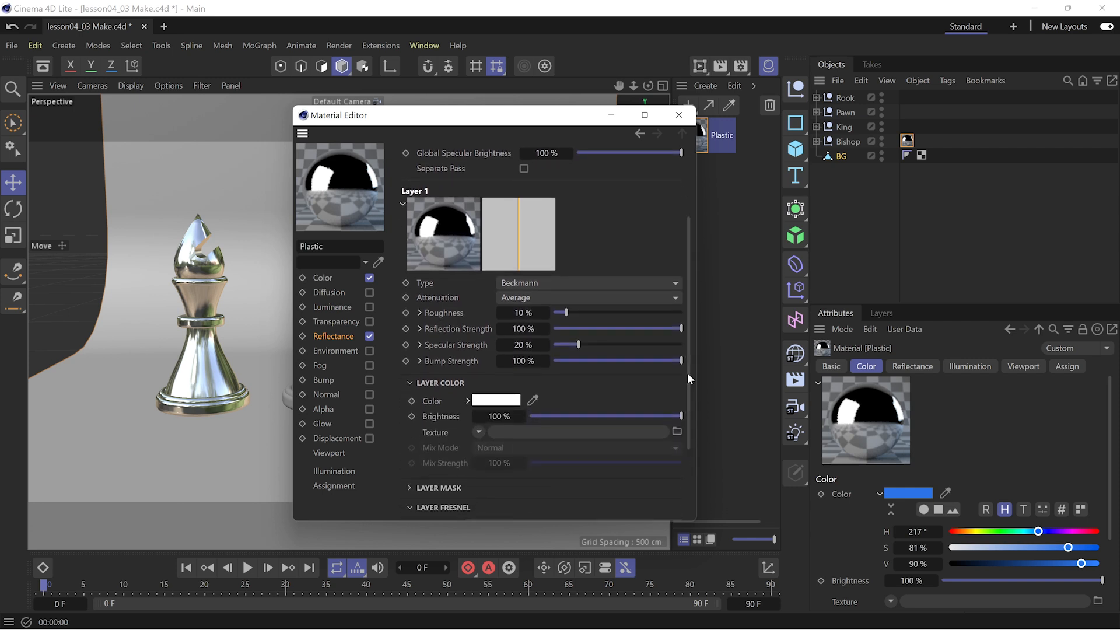
pyautogui.moveTo(687, 373); pyautogui.dragTo(681, 484)
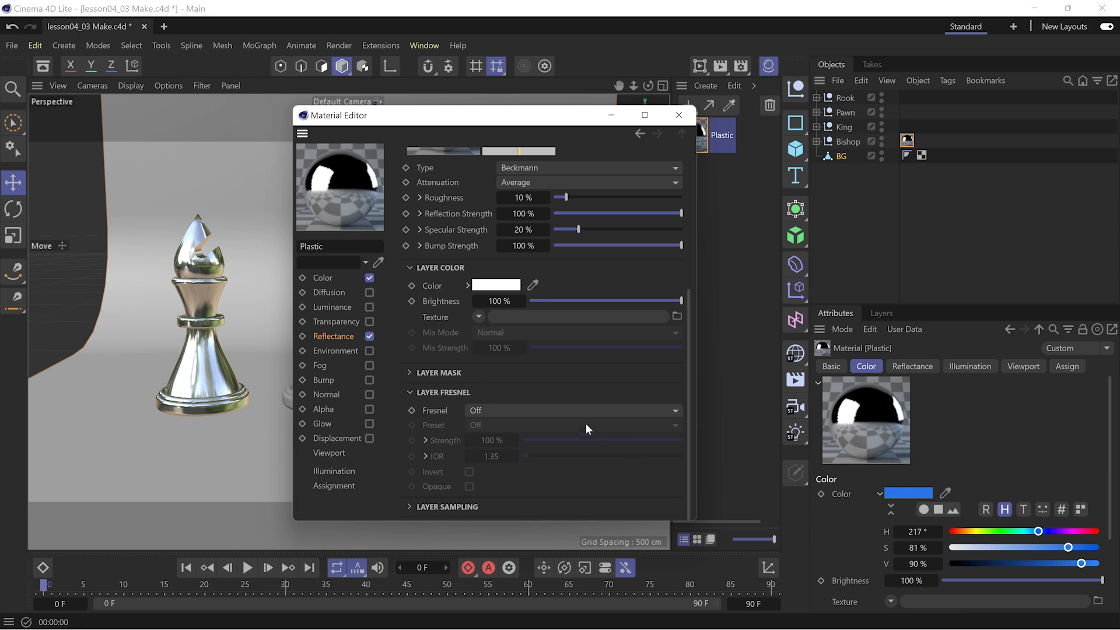
pyautogui.click(530, 410)
pyautogui.click(529, 441)
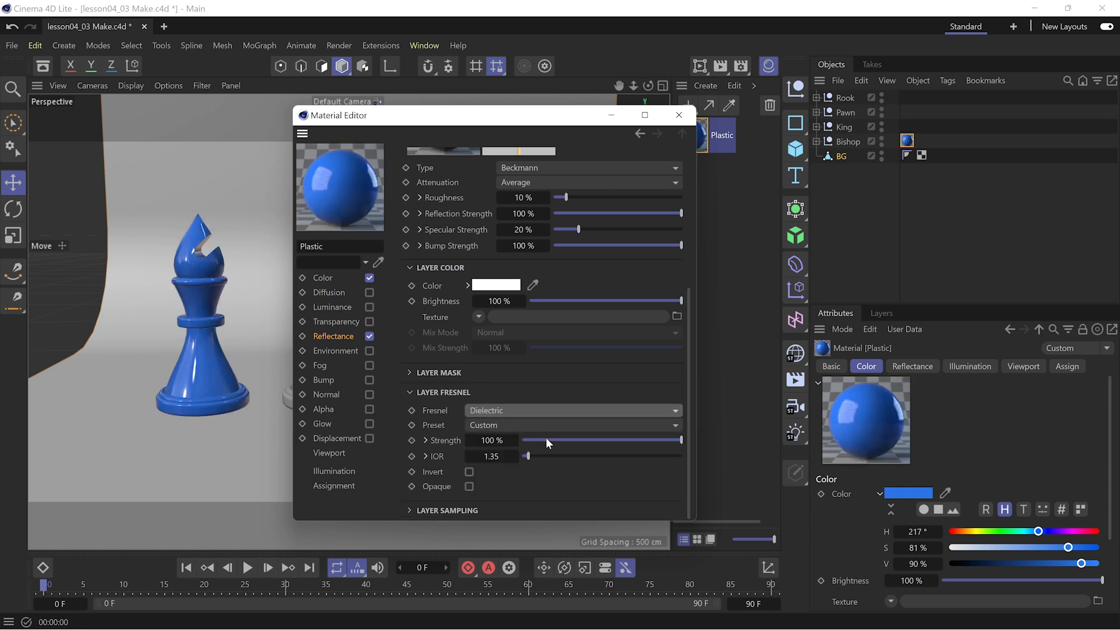
pyautogui.click(511, 427)
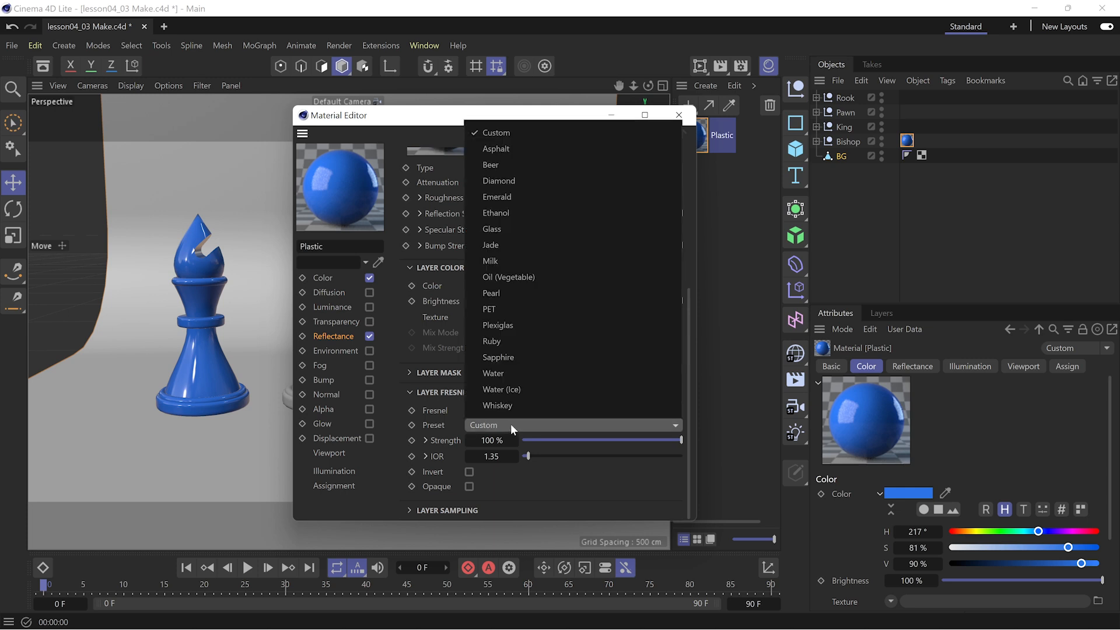
pyautogui.click(497, 309)
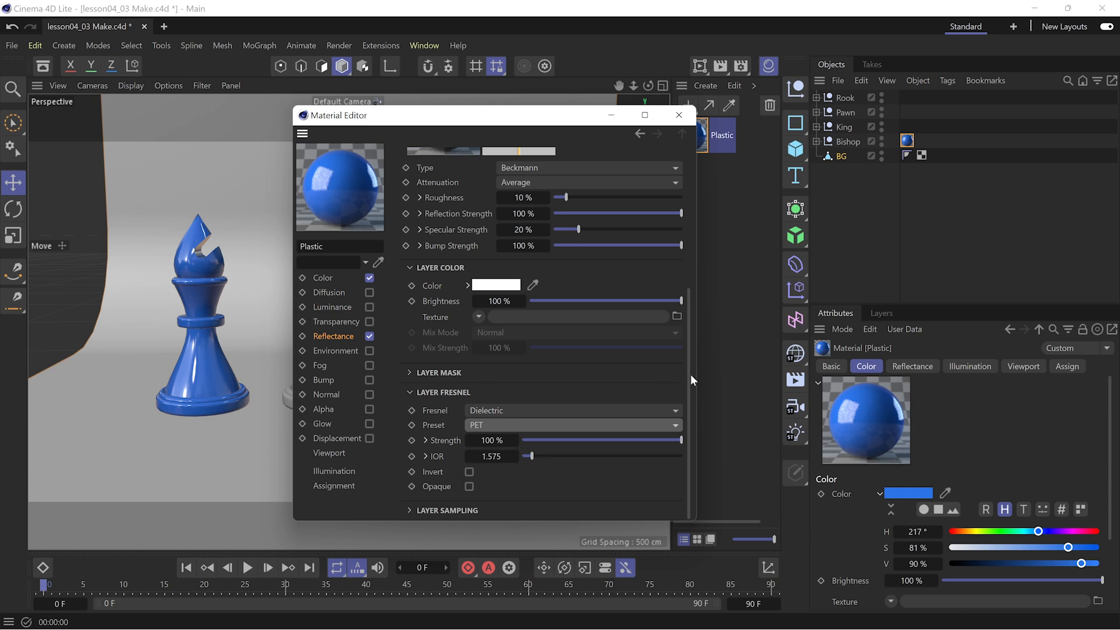
# Step: Set the Plastic layer's roughness to 26%, reflection strength to 61% and specular strength to 42%, and preview a render of the bishop
pyautogui.moveTo(687, 376); pyautogui.dragTo(688, 311)
pyautogui.moveTo(569, 337); pyautogui.dragTo(607, 369)
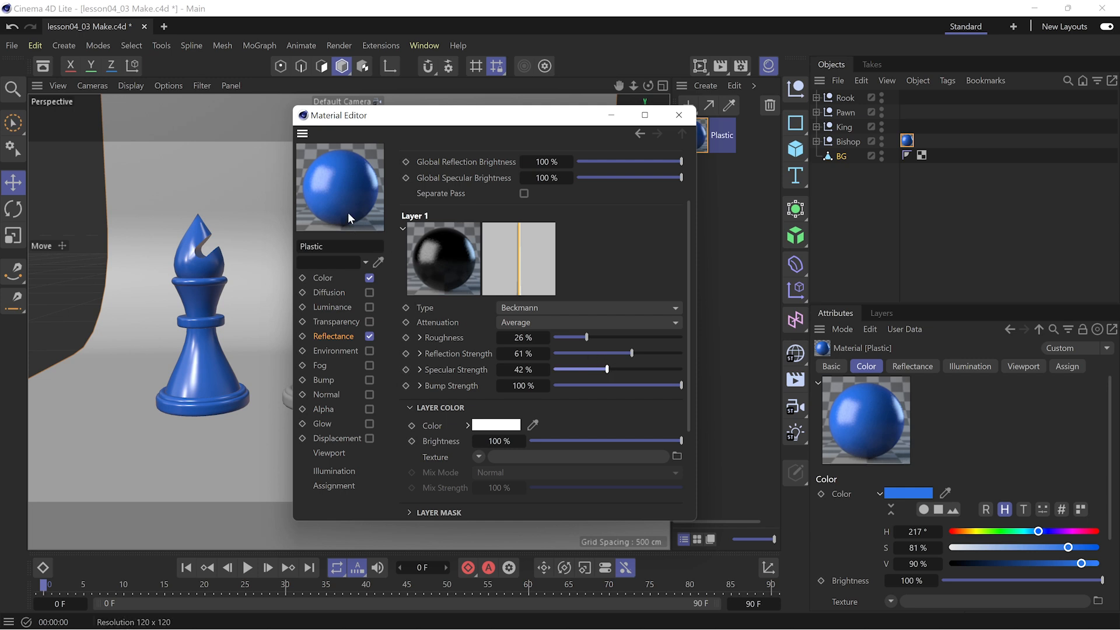
pyautogui.keyDown('alt'); pyautogui.moveTo(191, 310); pyautogui.dragTo(206, 310); pyautogui.keyUp('alt')
pyautogui.keyDown('alt'); pyautogui.moveTo(192, 308); pyautogui.dragTo(190, 267, button='right'); pyautogui.keyUp('alt')
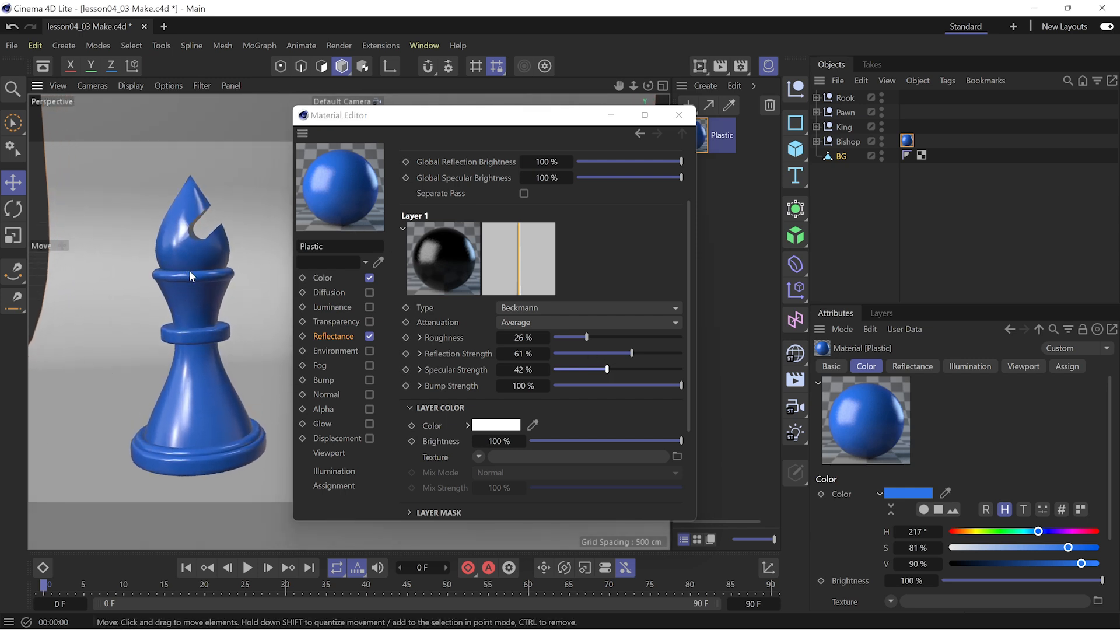
pyautogui.keyDown('alt'); pyautogui.moveTo(186, 268); pyautogui.dragTo(187, 268); pyautogui.keyUp('alt')
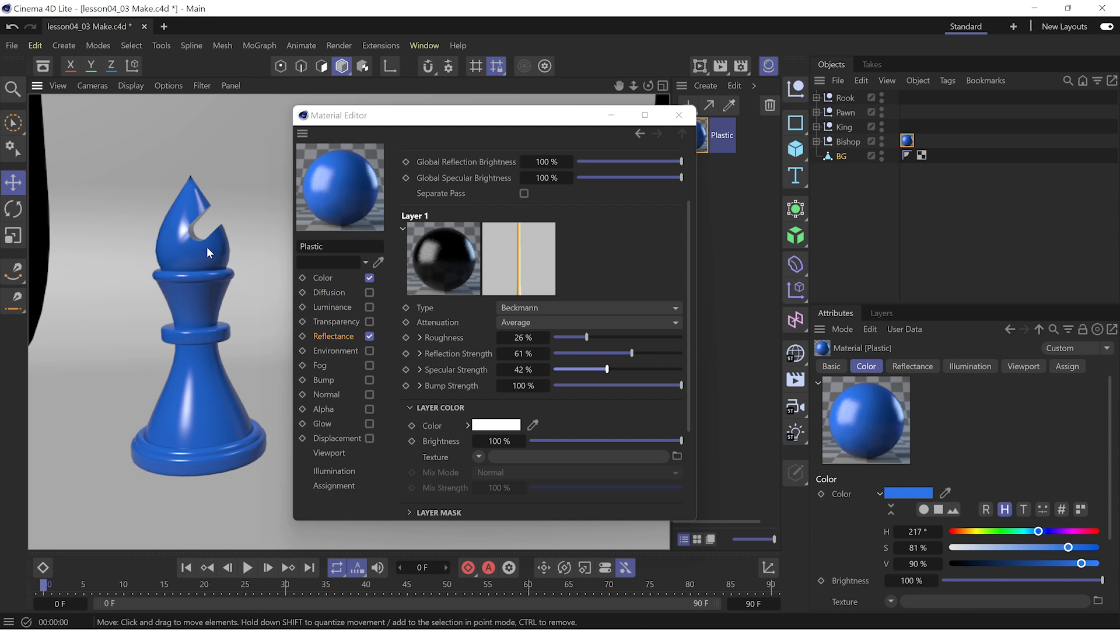
pyautogui.click(678, 119)
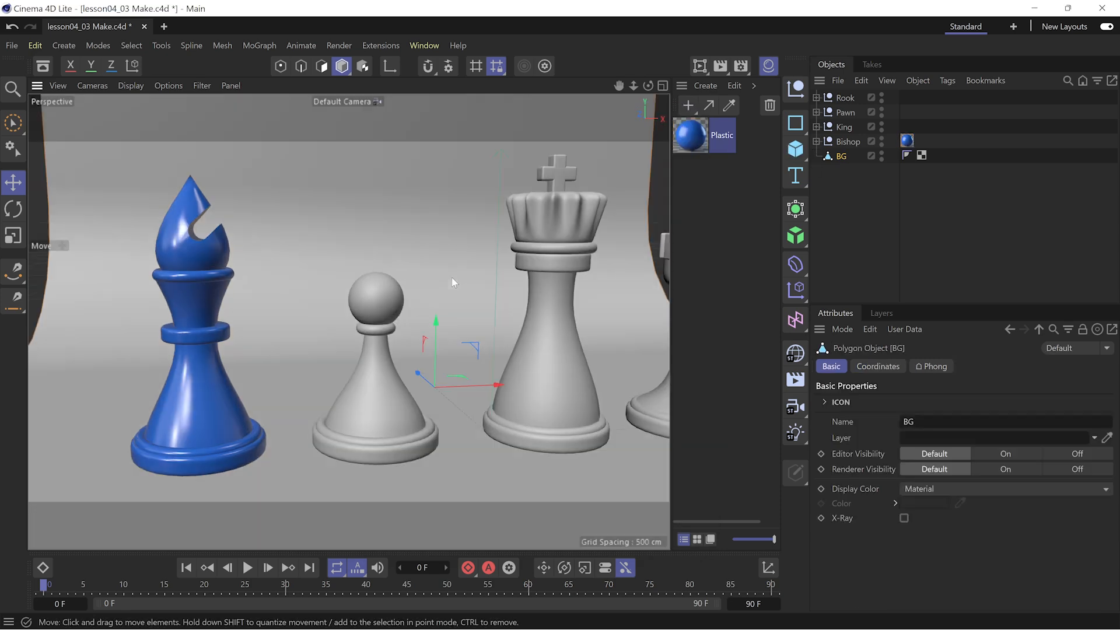
# Step: Create a second material named Metal and assign it to the King
pyautogui.click(451, 278)
pyautogui.keyDown('alt'); pyautogui.moveTo(540, 279); pyautogui.dragTo(336, 290, button='middle'); pyautogui.keyUp('alt')
pyautogui.click(687, 105)
pyautogui.doubleClick(691, 135)
pyautogui.write('Metal')
pyautogui.moveTo(705, 124); pyautogui.dragTo(436, 177)
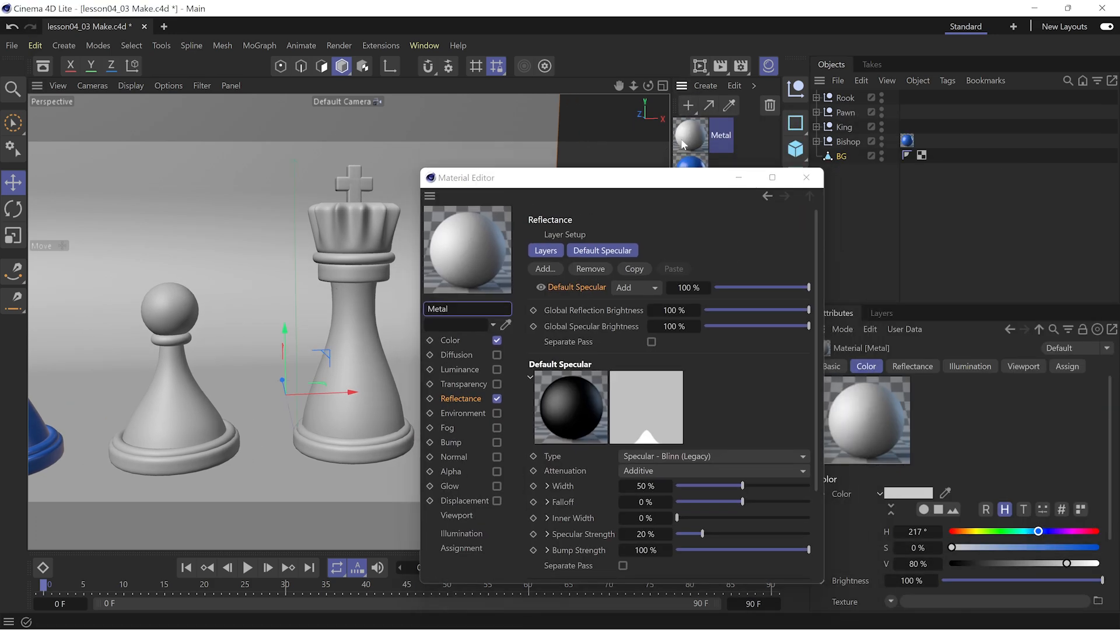
pyautogui.moveTo(848, 129); pyautogui.dragTo(848, 128)
pyautogui.moveTo(618, 182); pyautogui.dragTo(730, 104)
# Step: Set the Metal material's color to yellow with hue 51°, saturation 88% and value 92%
pyautogui.click(563, 263)
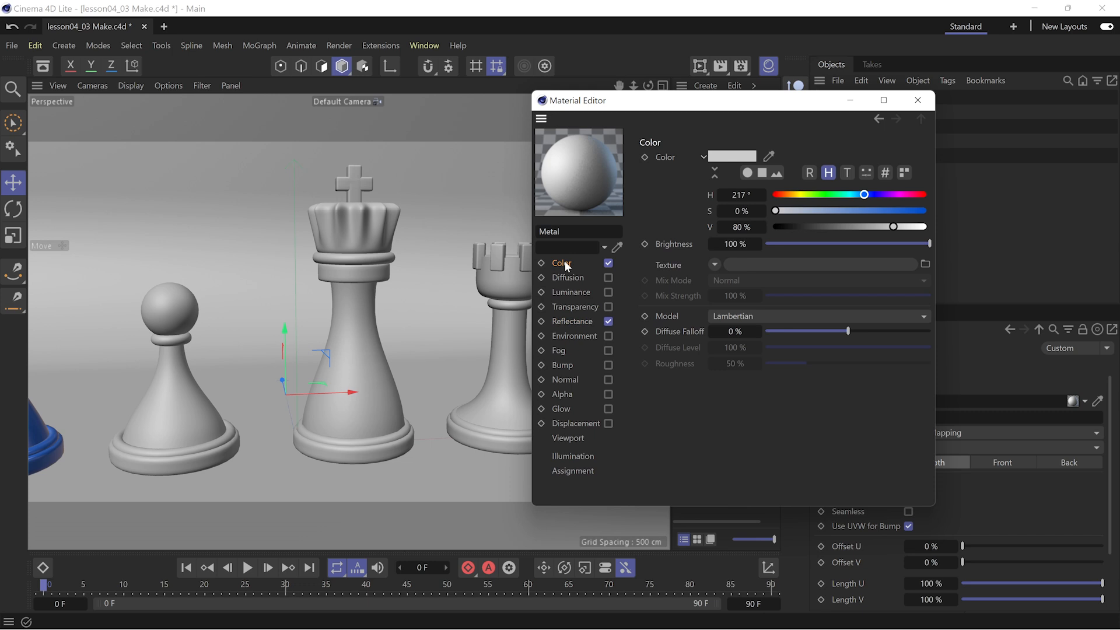
pyautogui.click(797, 195)
pyautogui.moveTo(805, 211); pyautogui.dragTo(905, 211)
pyautogui.moveTo(900, 227); pyautogui.dragTo(911, 227)
pyautogui.click(796, 195)
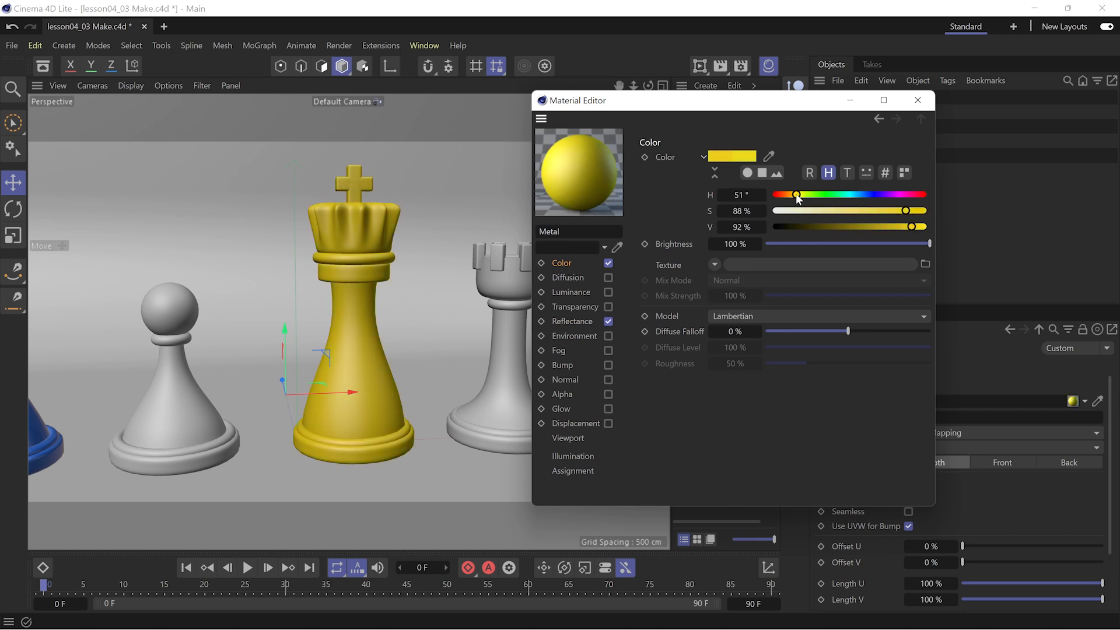
# Step: Replace the Metal material's Default Specular layer with a GGX reflectance layer
pyautogui.click(571, 321)
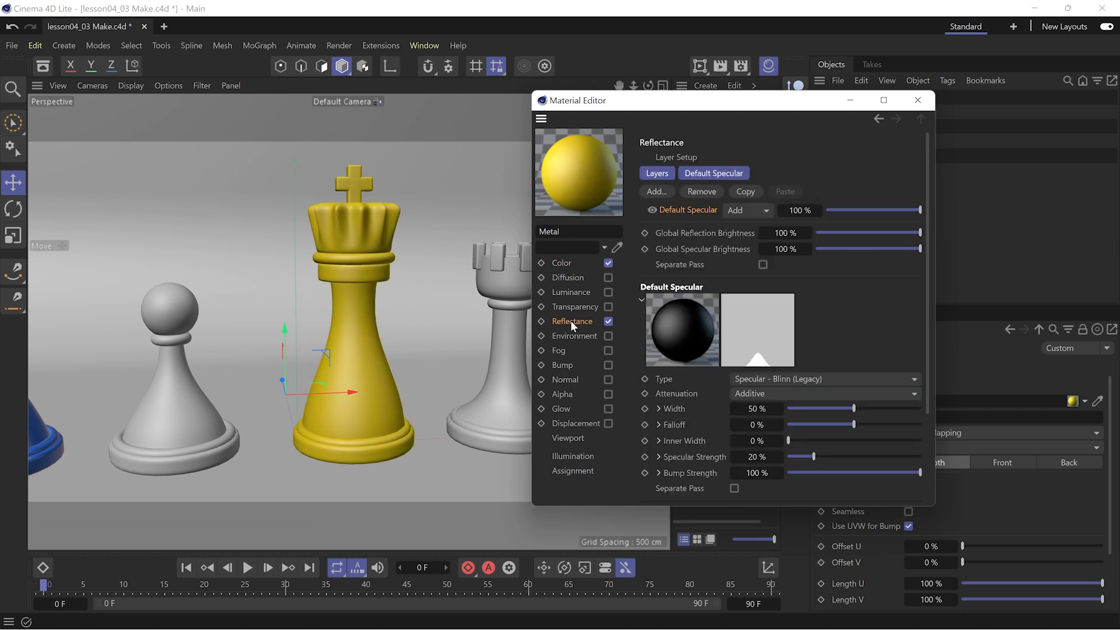
pyautogui.click(697, 192)
pyautogui.click(655, 192)
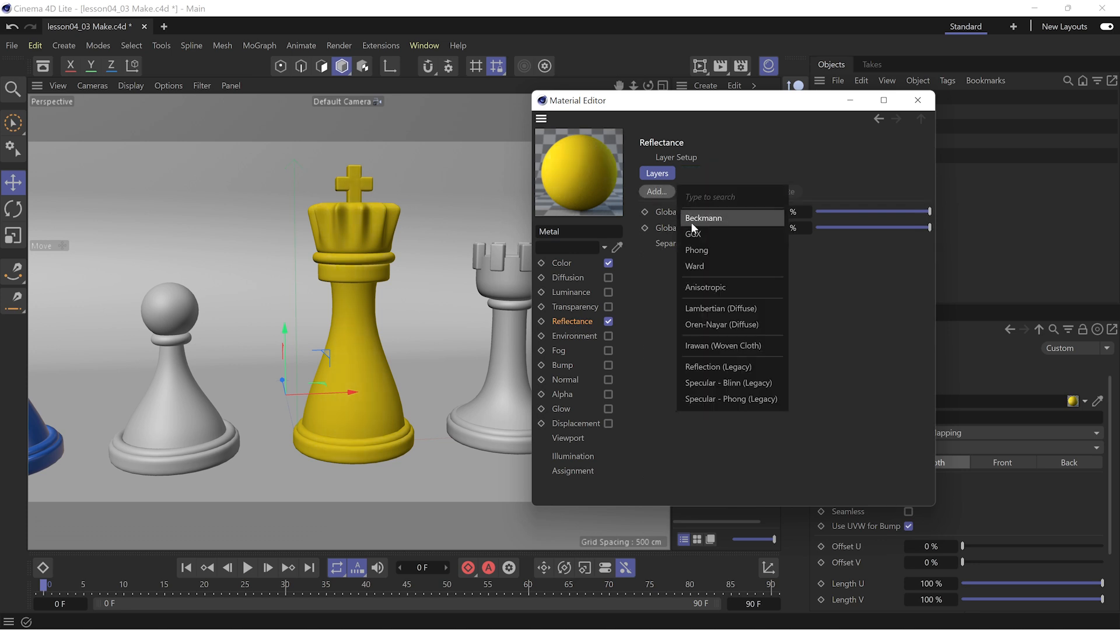
pyautogui.click(722, 234)
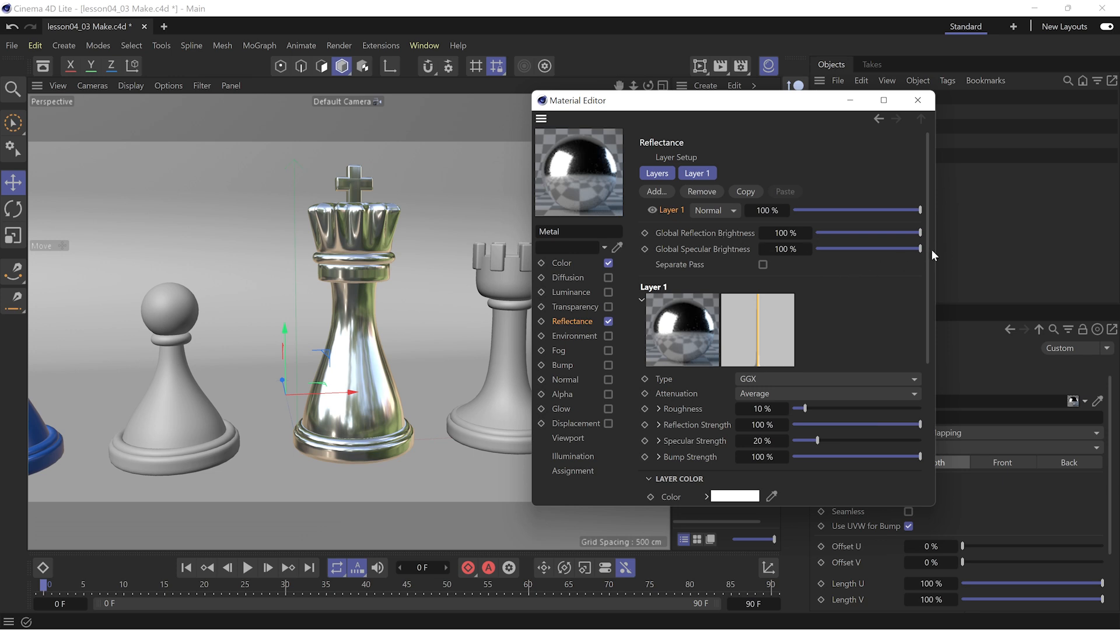
# Step: Set the GGX layer's Fresnel to Conductor with the Gold preset
pyautogui.moveTo(927, 254); pyautogui.dragTo(919, 422)
pyautogui.click(743, 388)
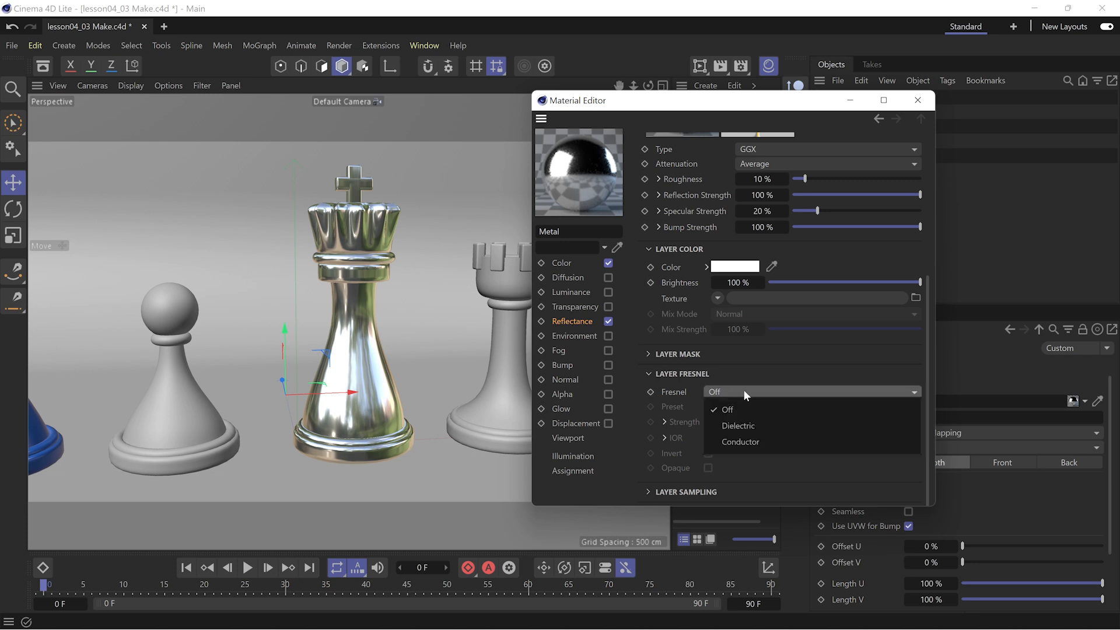
pyautogui.click(756, 440)
pyautogui.click(750, 407)
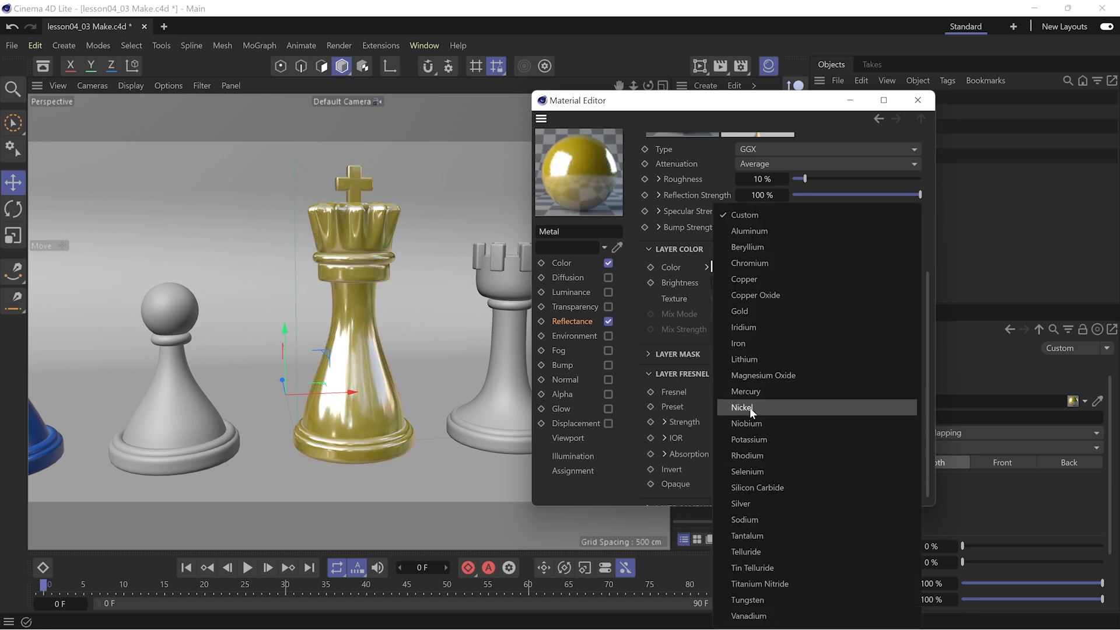
pyautogui.click(786, 314)
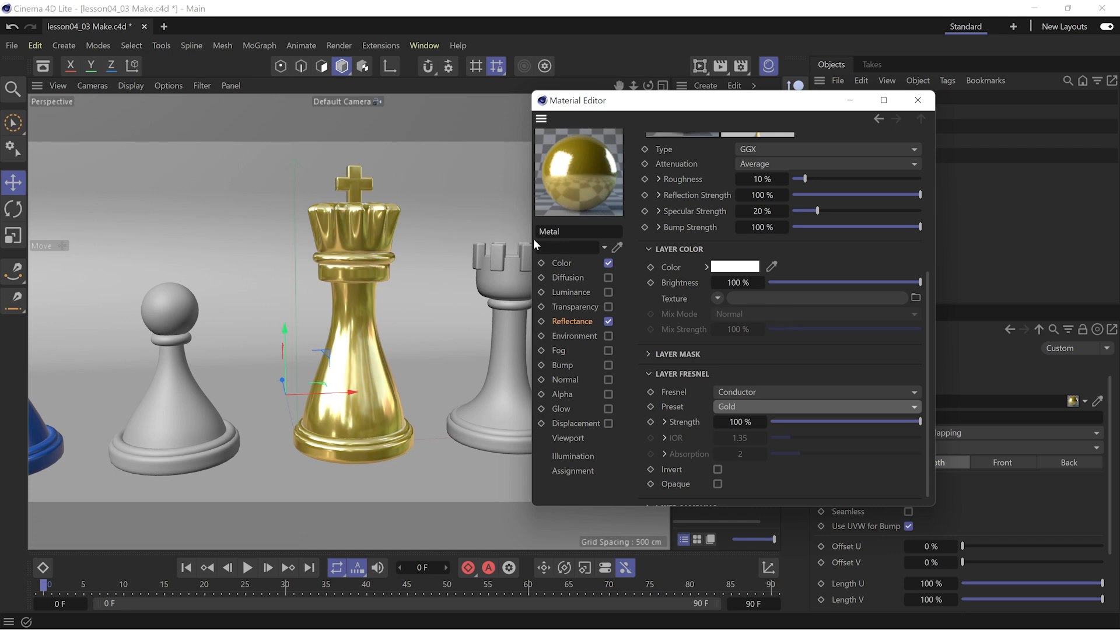
# Step: Preview a render of the king in the viewport and darken the Metal material's color to a value of 58%
pyautogui.click(398, 227)
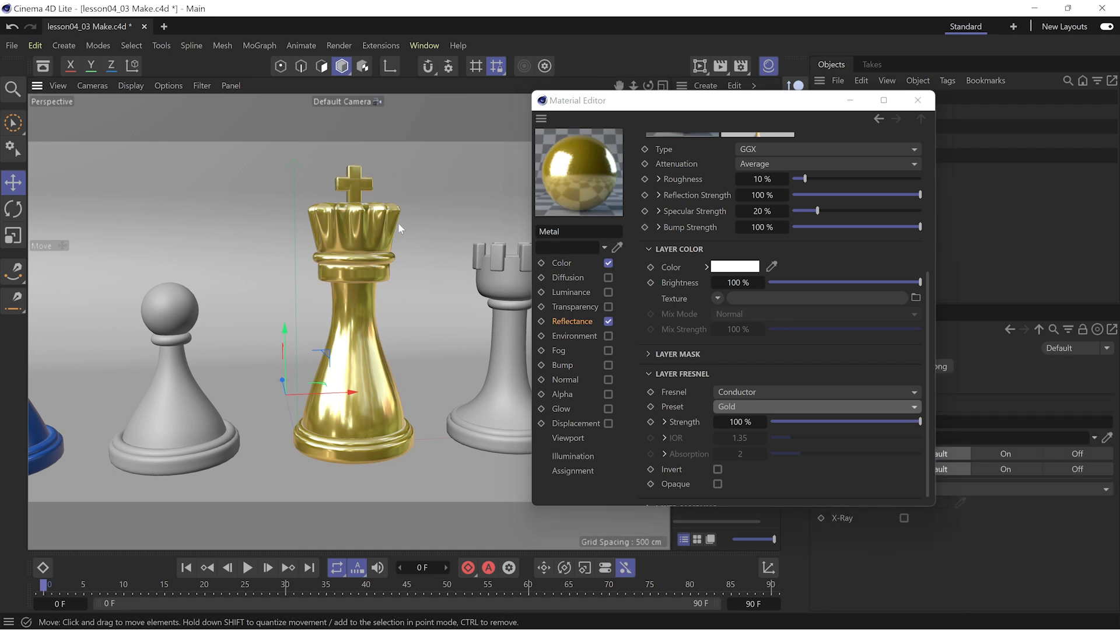
pyautogui.hotkey('ctrl', 'r')
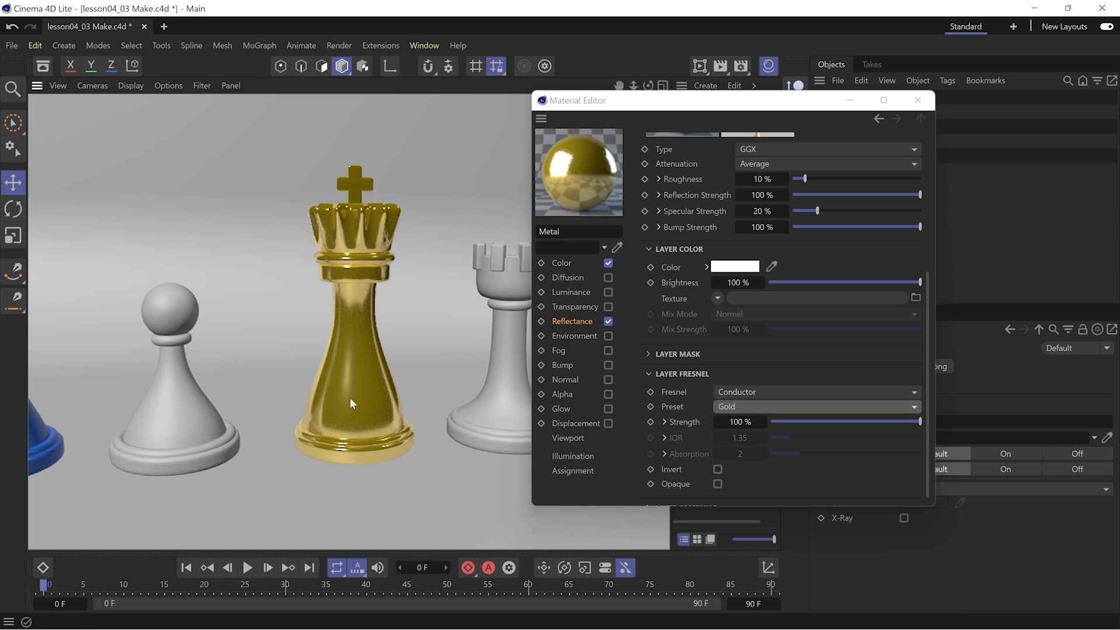
pyautogui.click(561, 263)
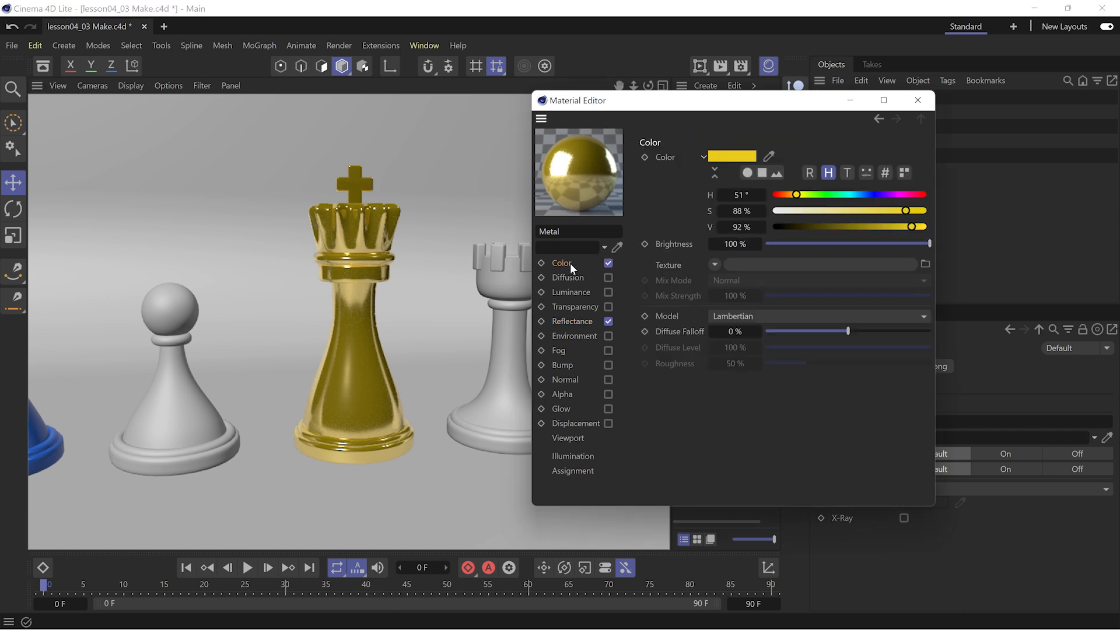
pyautogui.click(862, 226)
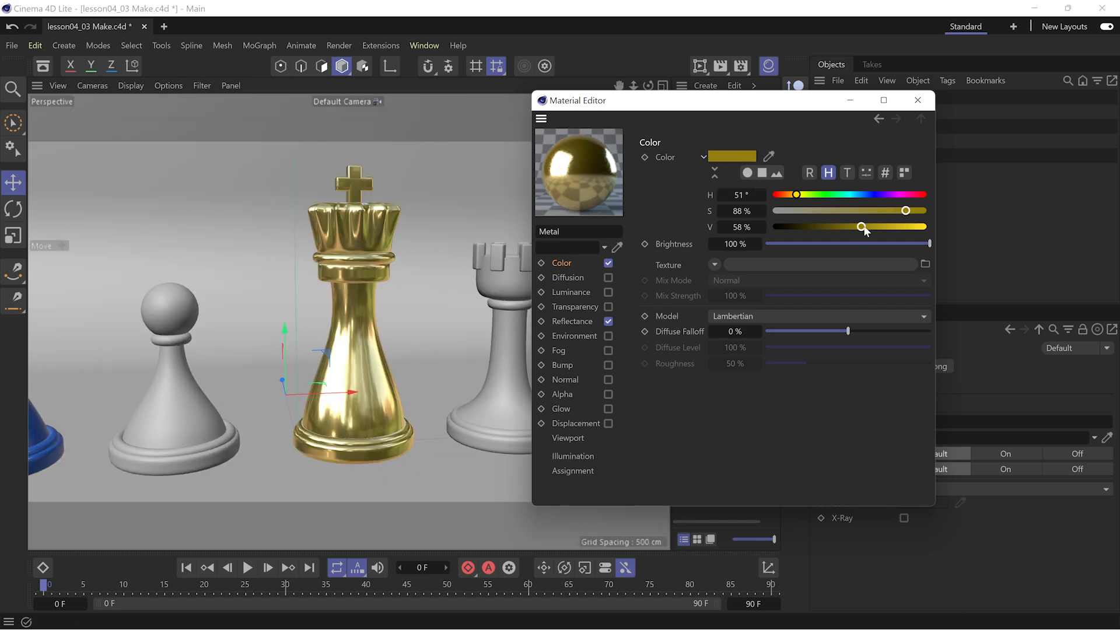
# Step: Darken the Metal material's color to a value of 10% and switch its Color channel off and on to compare
pyautogui.moveTo(870, 225); pyautogui.dragTo(789, 228)
pyautogui.click(608, 264)
pyautogui.click(609, 264)
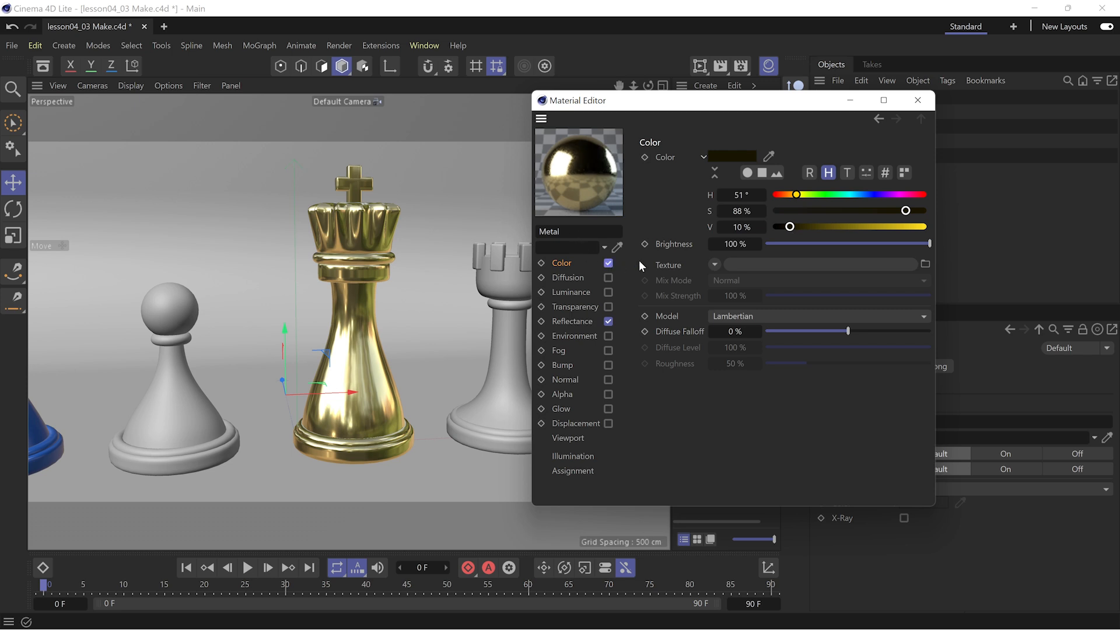
# Step: Tint the layer color of the Metal material's GGX reflectance layer pale yellow, RGB 255, 255, 186
pyautogui.click(572, 321)
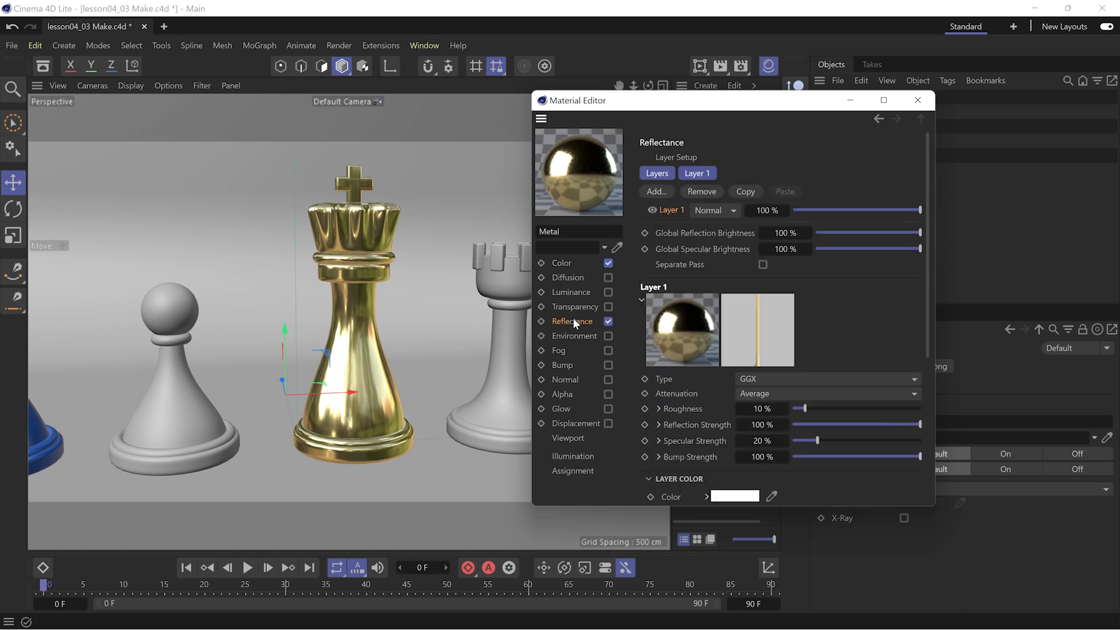
pyautogui.scroll(-2, 926, 216)
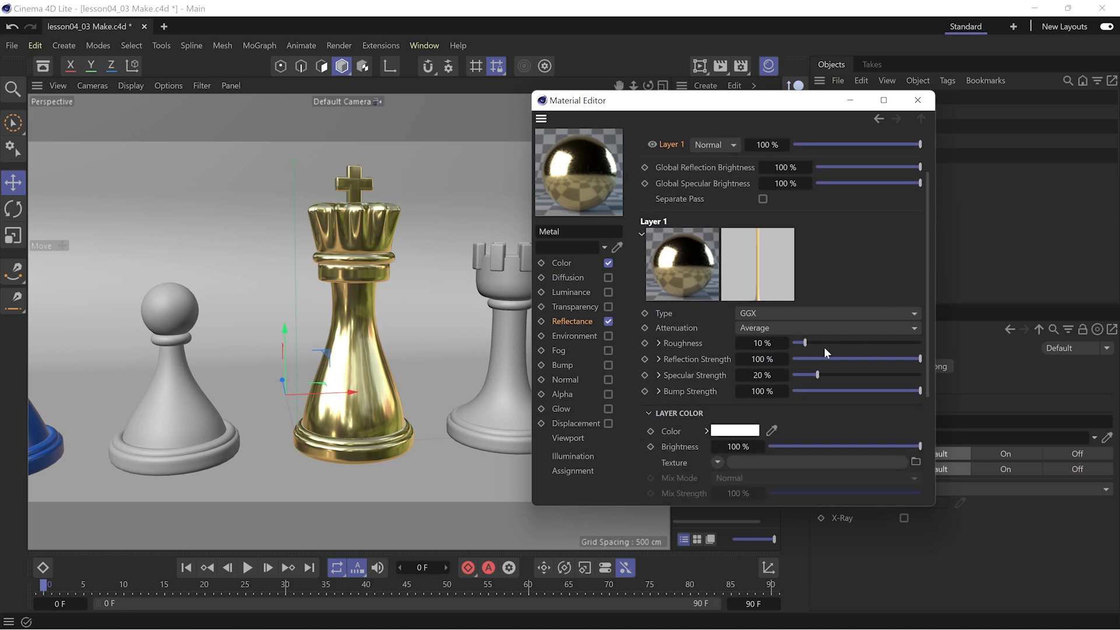
pyautogui.click(736, 430)
pyautogui.moveTo(741, 455); pyautogui.dragTo(735, 318)
pyautogui.moveTo(871, 407); pyautogui.dragTo(841, 407)
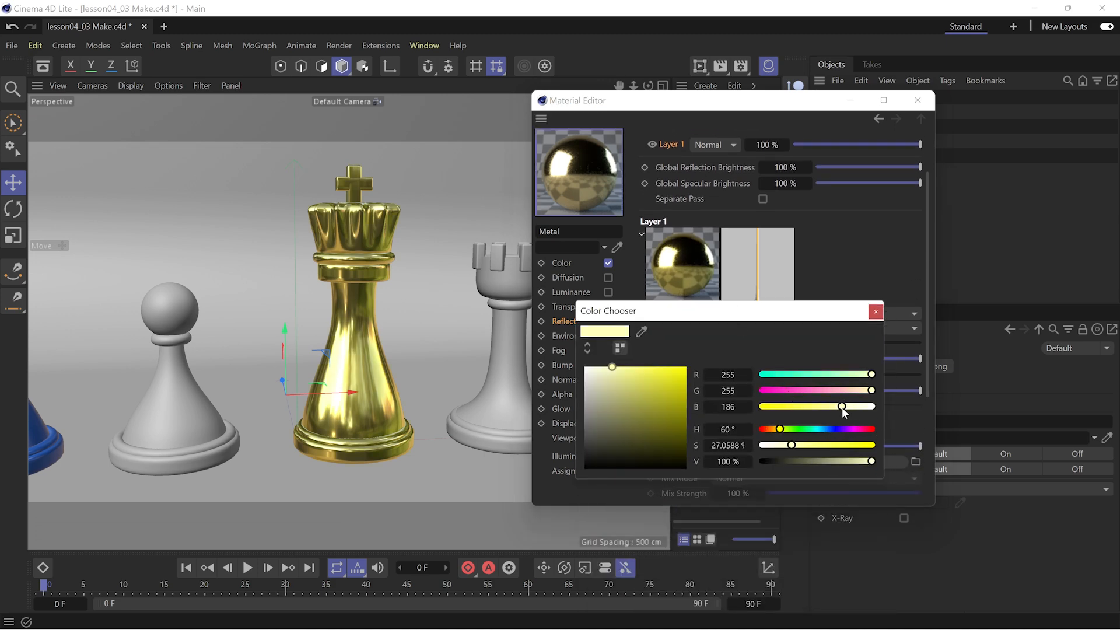
pyautogui.click(875, 311)
# Step: Set the GGX layer's roughness to 4% and specular strength to 10%, keeping reflection strength at 100%
pyautogui.scroll(-3, 926, 360)
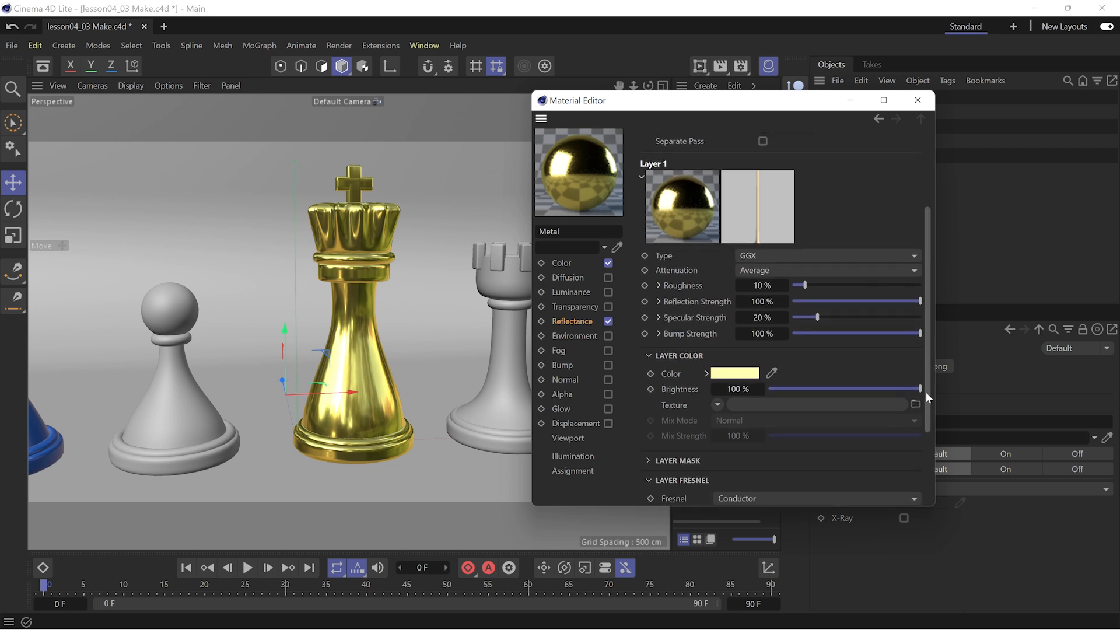
pyautogui.moveTo(935, 391); pyautogui.dragTo(932, 347)
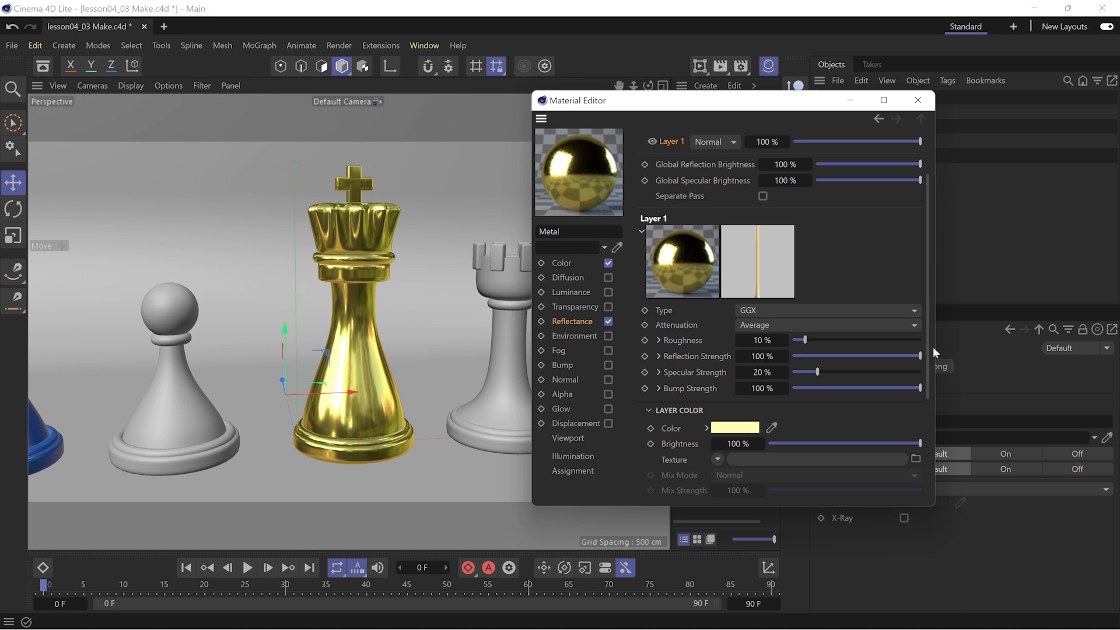
pyautogui.moveTo(904, 355); pyautogui.dragTo(940, 355)
pyautogui.moveTo(805, 341); pyautogui.dragTo(805, 373)
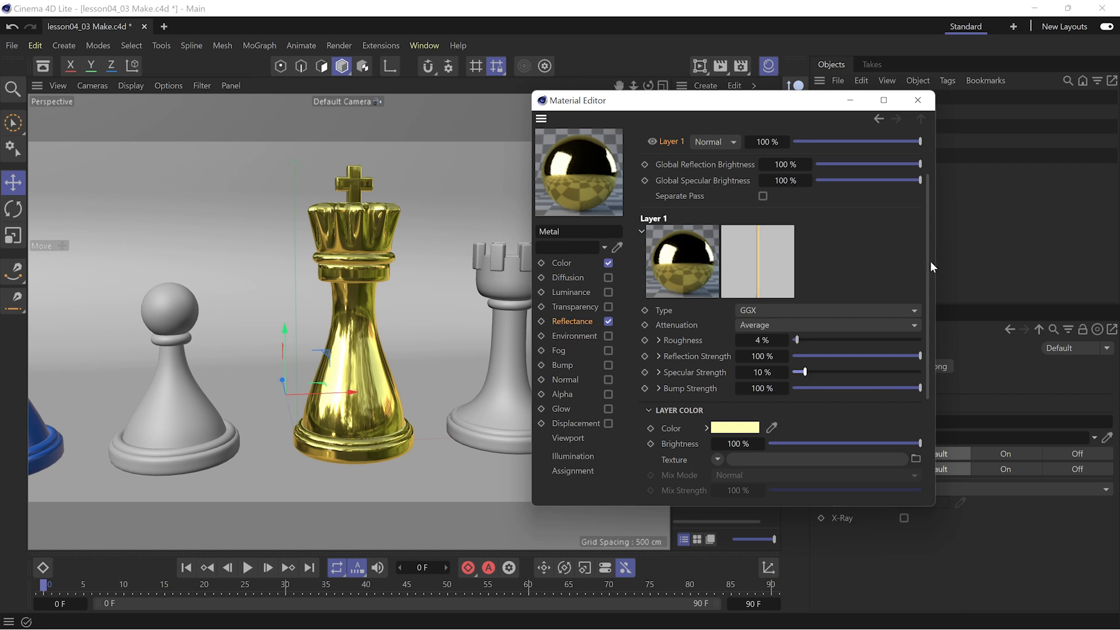
# Step: Add a second GGX reflectance layer to the Metal material and set its Fresnel to Conductor with the Iridium preset
pyautogui.moveTo(928, 266); pyautogui.dragTo(928, 213)
pyautogui.click(664, 191)
pyautogui.click(697, 231)
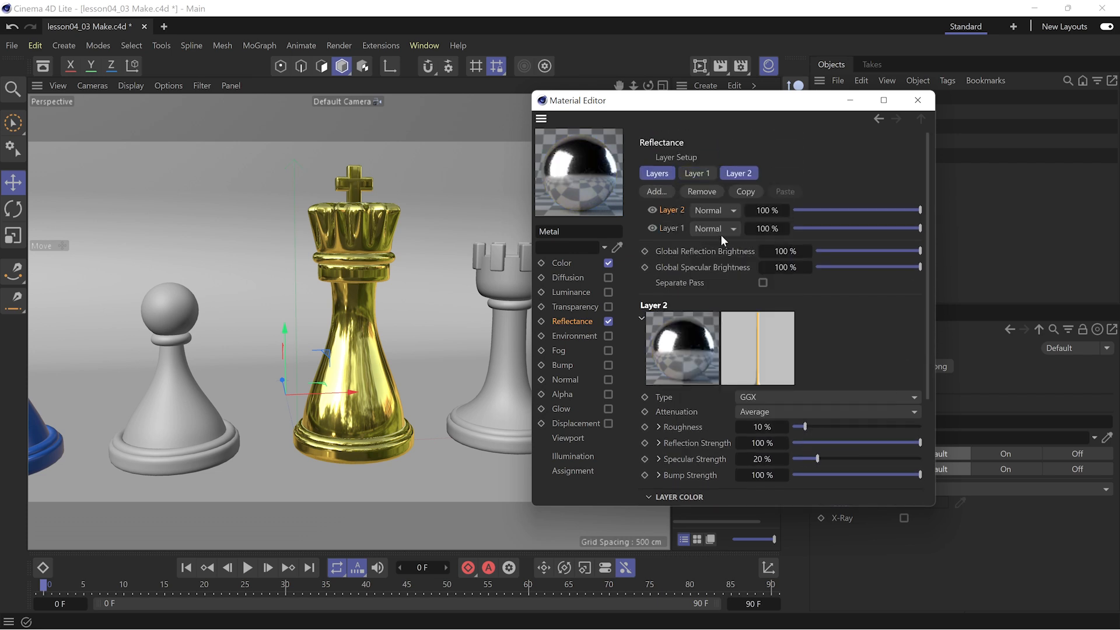
pyautogui.moveTo(927, 221); pyautogui.dragTo(928, 310)
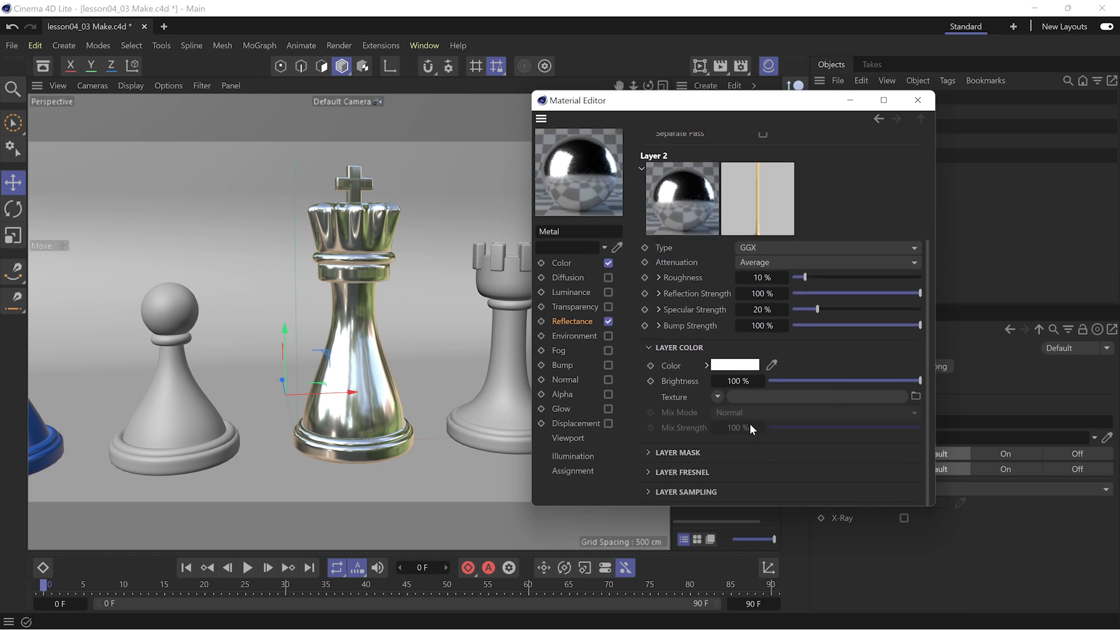
pyautogui.click(722, 490)
pyautogui.click(754, 528)
pyautogui.scroll(-3, 925, 379)
pyautogui.click(774, 420)
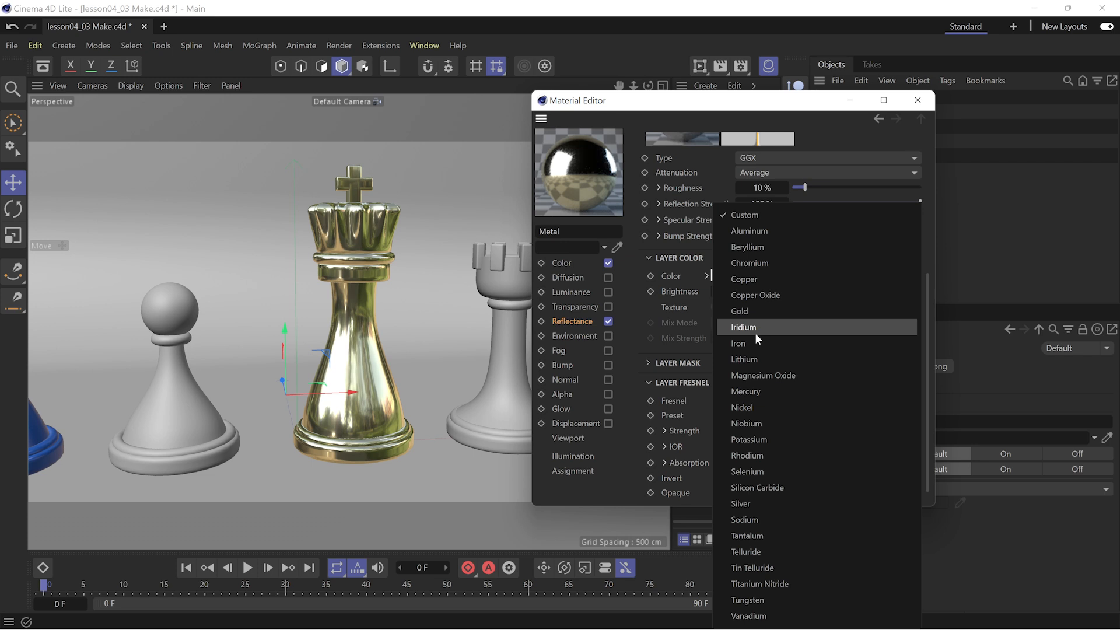
pyautogui.click(755, 332)
# Step: Tint the layer color of the Metal material's second GGX layer a light orange-yellow
pyautogui.scroll(3, 919, 297)
pyautogui.moveTo(920, 298); pyautogui.dragTo(920, 295)
pyautogui.click(735, 435)
pyautogui.click(775, 570)
pyautogui.moveTo(592, 508); pyautogui.dragTo(609, 509)
pyautogui.moveTo(856, 548); pyautogui.dragTo(825, 548)
pyautogui.click(880, 453)
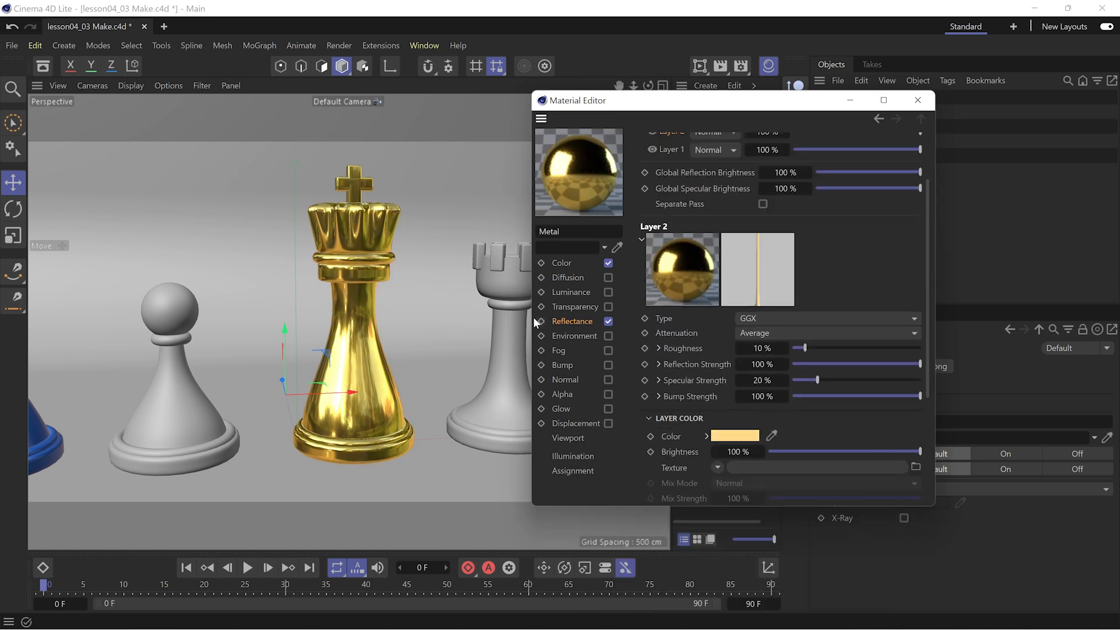
# Step: Set Layer 2's roughness to 21%, reflection strength to 67% and specular strength to 42%, lower Layer 1's opacity to 89%, and preview the render
pyautogui.moveTo(919, 364); pyautogui.dragTo(878, 364)
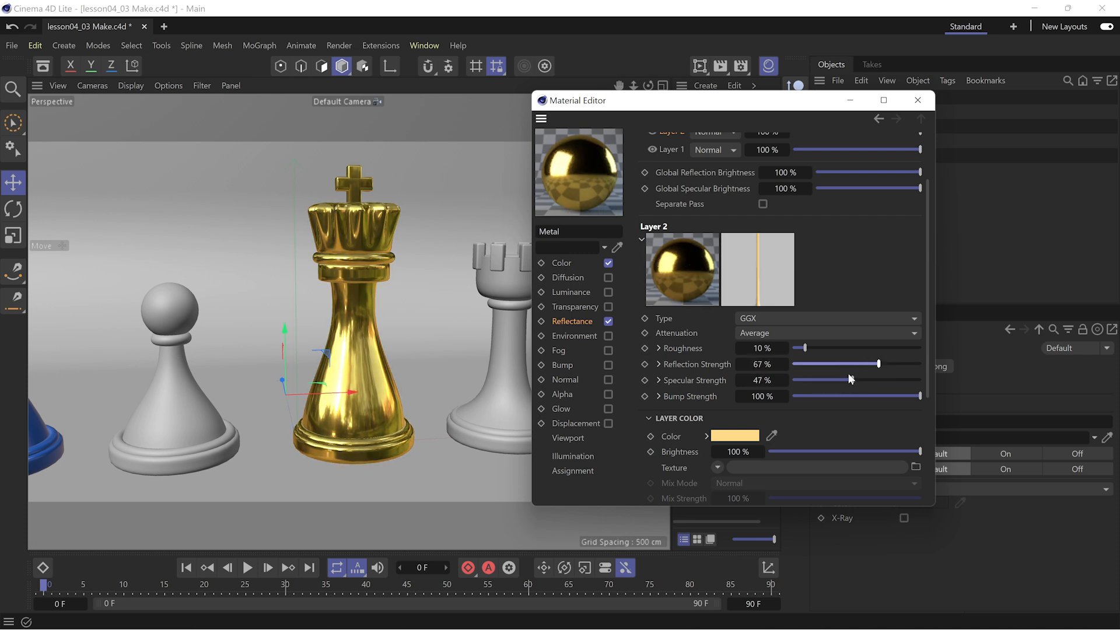
pyautogui.click(819, 348)
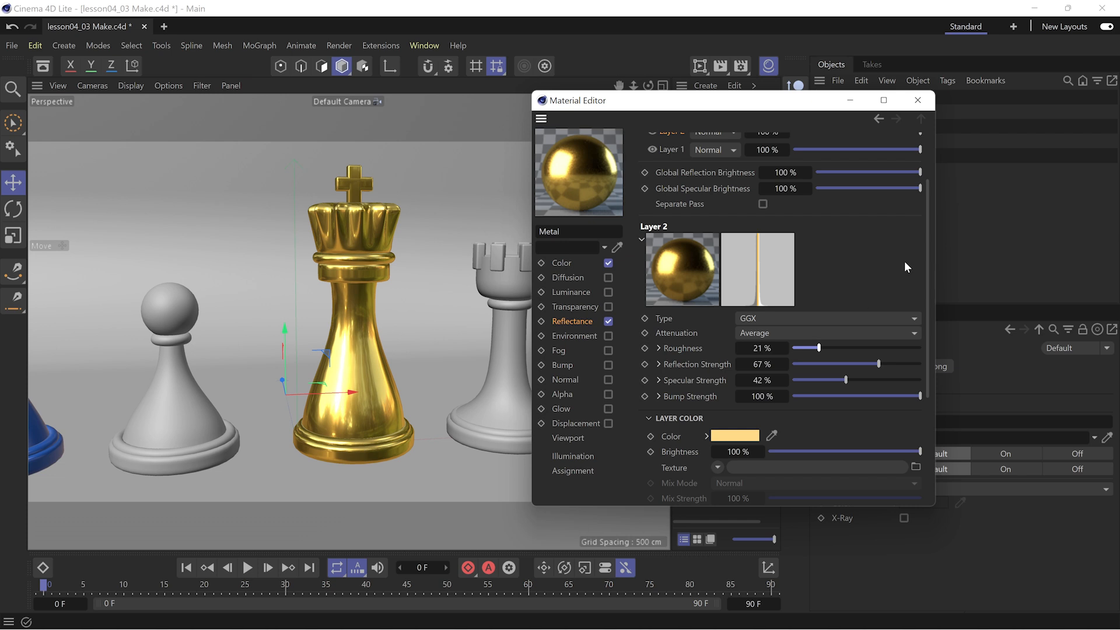
pyautogui.scroll(3, 928, 246)
pyautogui.moveTo(920, 185)
pyautogui.mouseDown()
pyautogui.moveTo(865, 205)
pyautogui.moveTo(892, 184)
pyautogui.moveTo(902, 203)
pyautogui.moveTo(920, 203)
pyautogui.moveTo(852, 181)
pyautogui.moveTo(907, 203)
pyautogui.mouseUp()
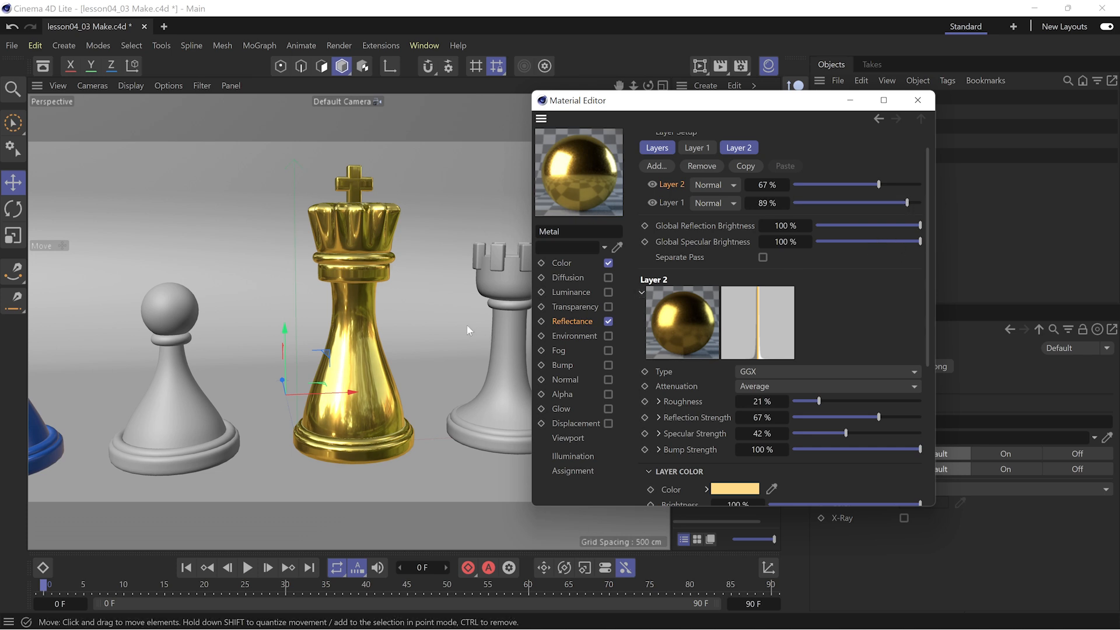
pyautogui.click(918, 100)
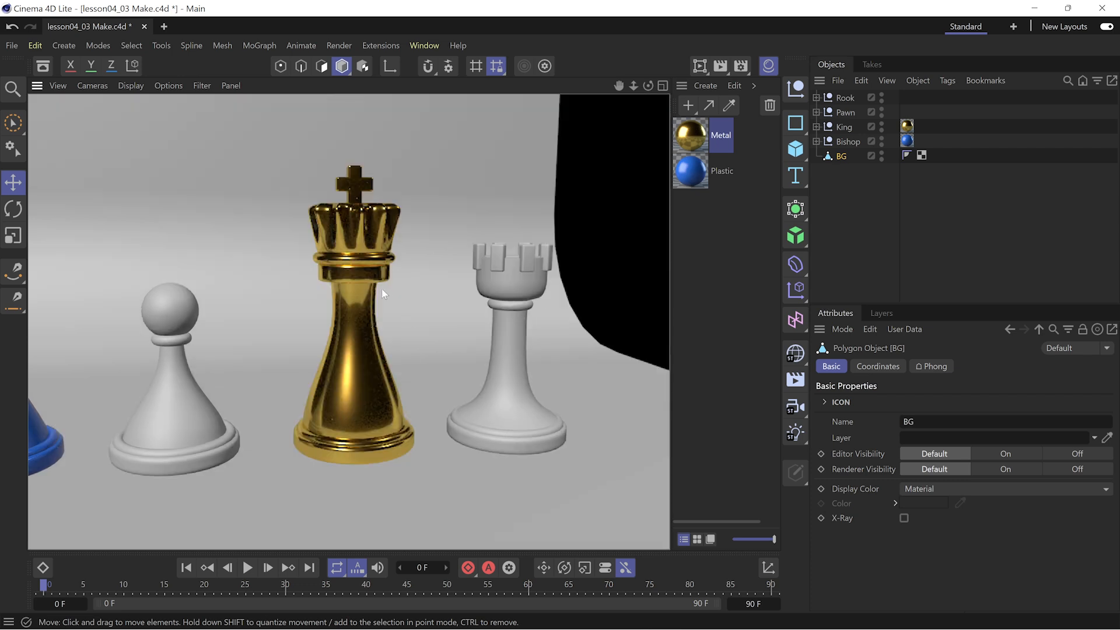
pyautogui.click(383, 330)
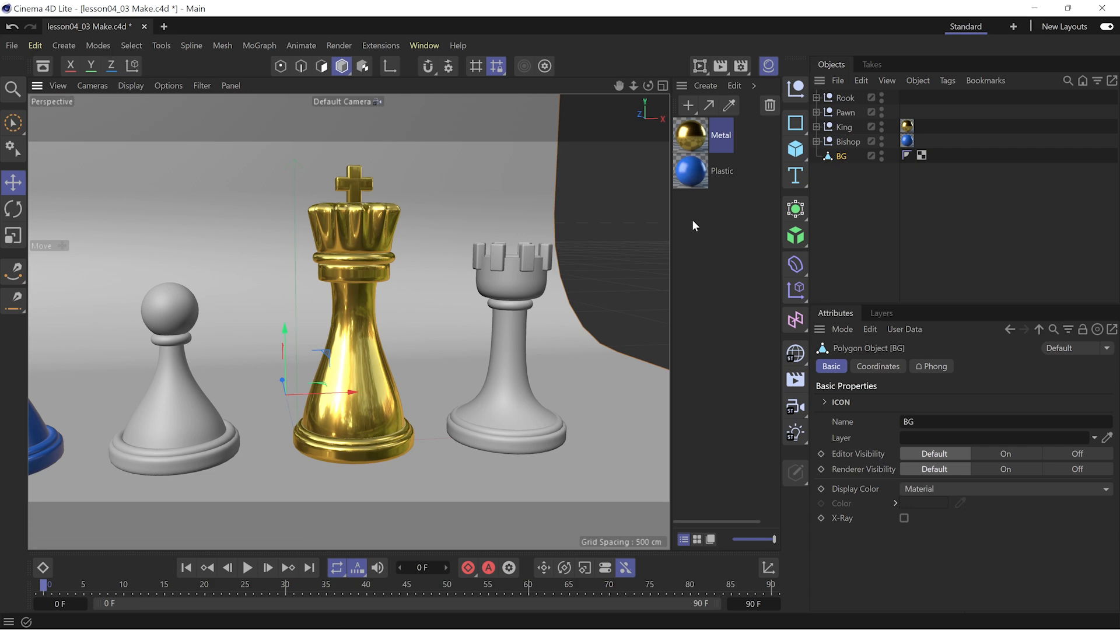
# Step: Create a new material, assign it to the Pawn and name it Glass
pyautogui.doubleClick(691, 219)
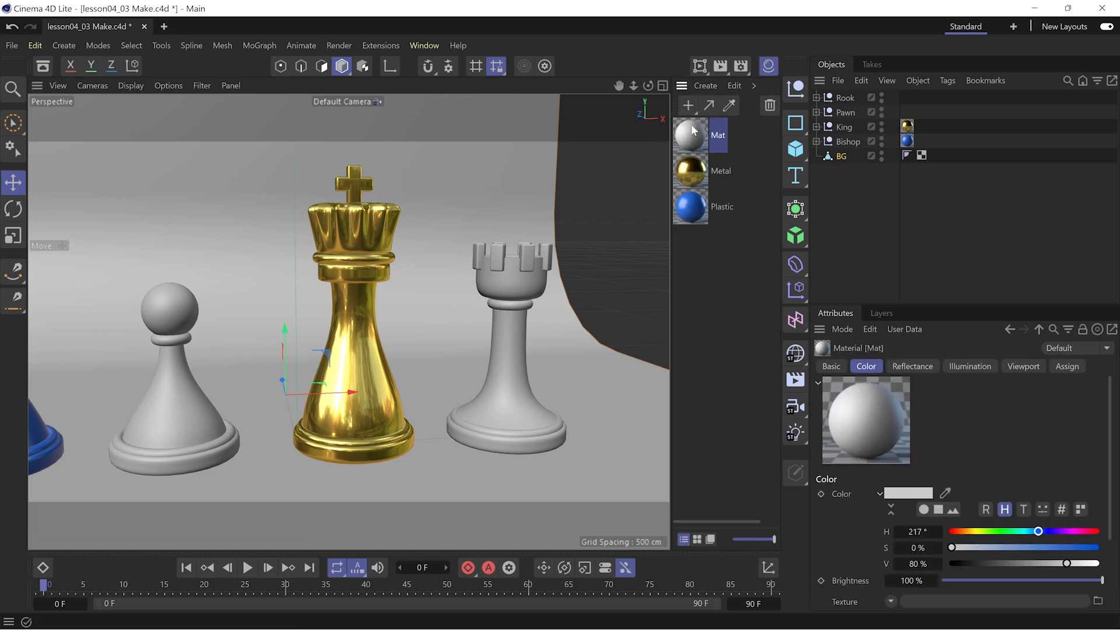
pyautogui.moveTo(691, 134); pyautogui.dragTo(845, 112)
pyautogui.doubleClick(691, 134)
pyautogui.write('G')
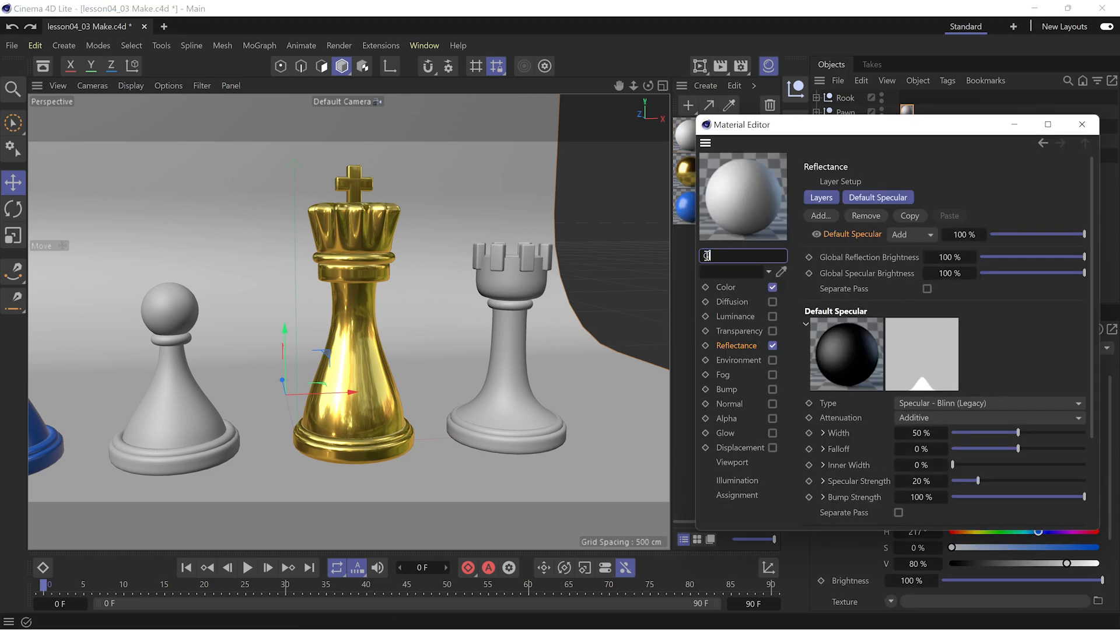
pyautogui.write('lass')
pyautogui.moveTo(793, 136); pyautogui.dragTo(632, 139)
pyautogui.keyDown('alt'); pyautogui.moveTo(174, 379); pyautogui.dragTo(290, 303, button='middle'); pyautogui.keyUp('alt')
# Step: Brighten the Glass material's color to a value of 97% and enable its Transparency channel
pyautogui.click(561, 290)
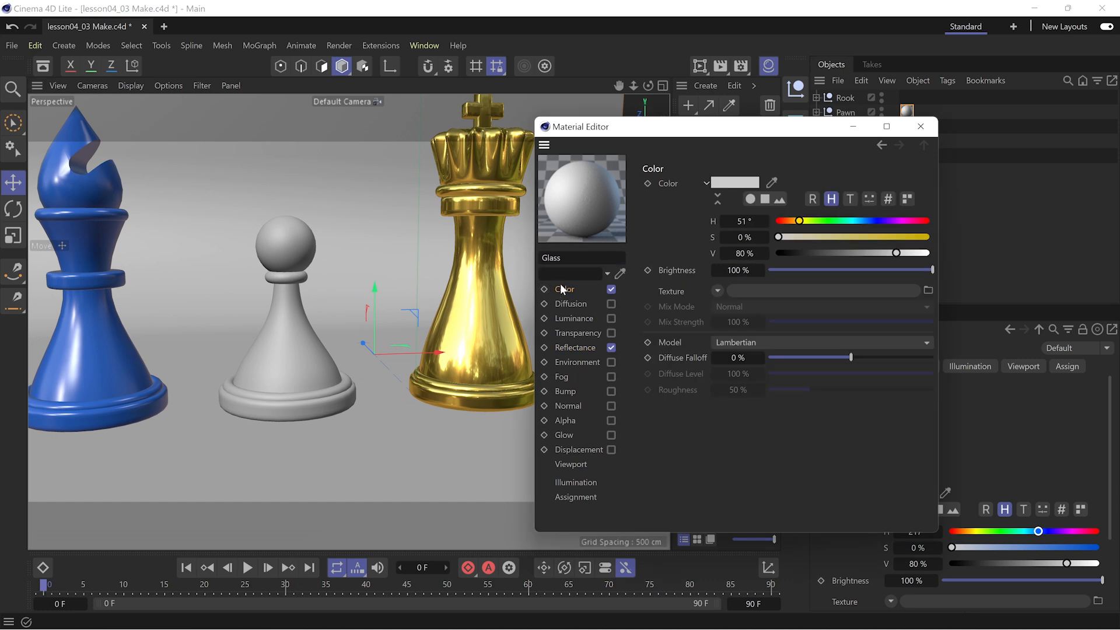
pyautogui.moveTo(896, 253); pyautogui.dragTo(922, 253)
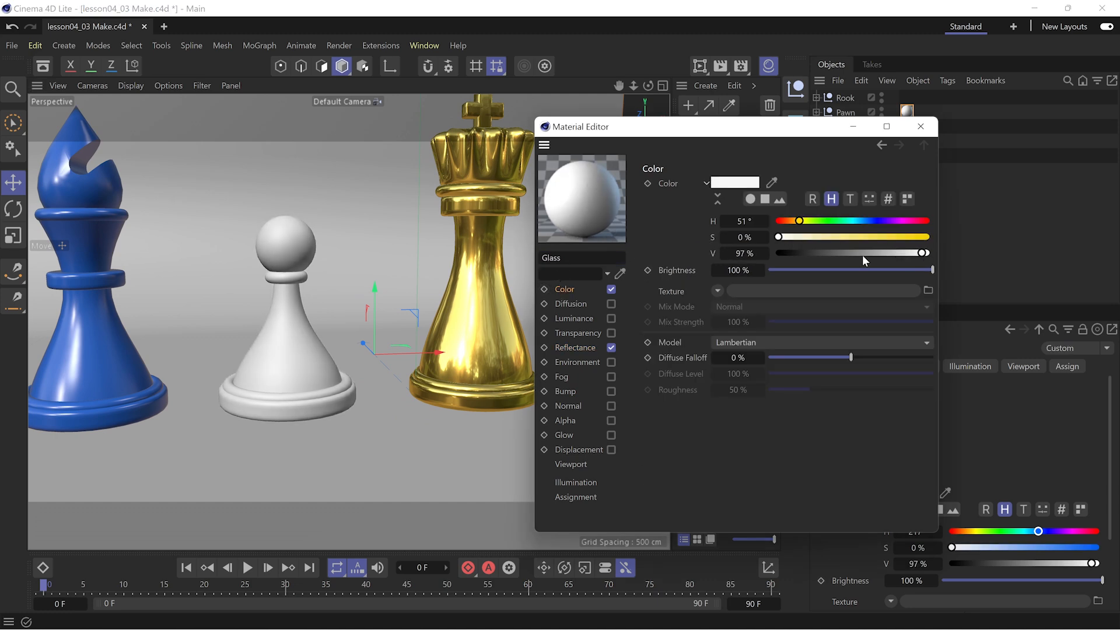
pyautogui.click(598, 333)
# Step: Remove the Default Specular layer from the Glass material's reflectance and select the remaining Transparency layer
pyautogui.click(574, 348)
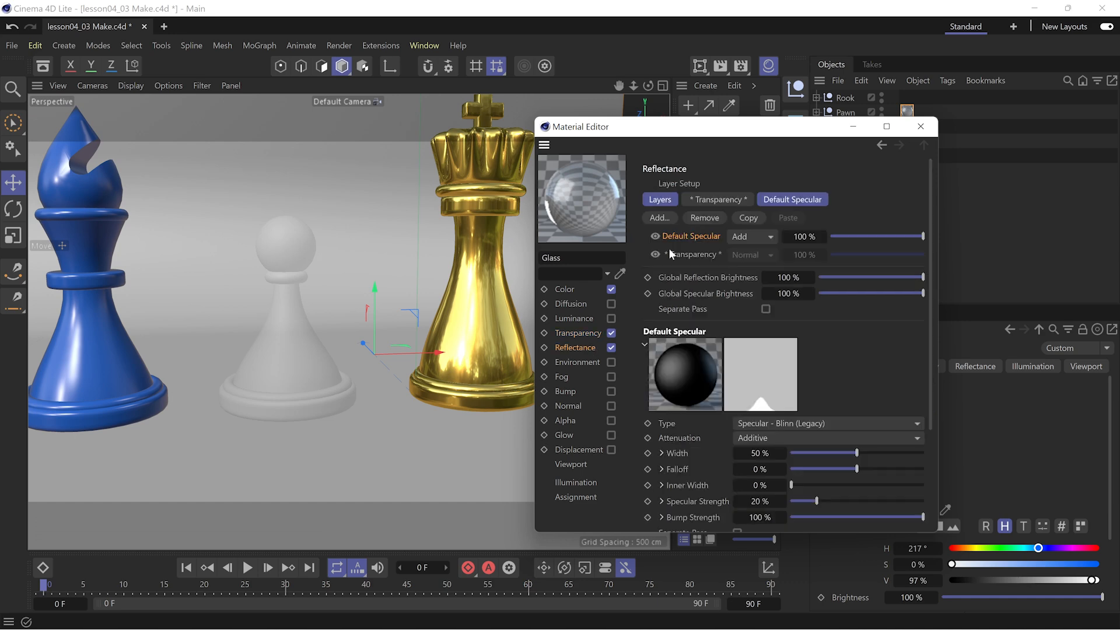
pyautogui.click(718, 200)
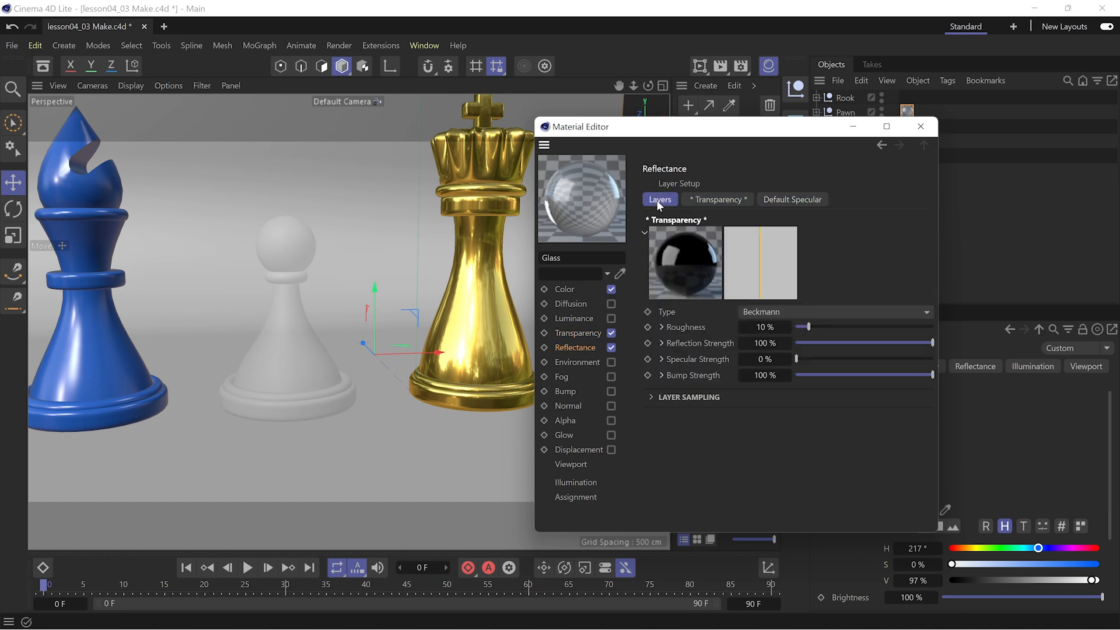
pyautogui.click(704, 218)
pyautogui.click(694, 236)
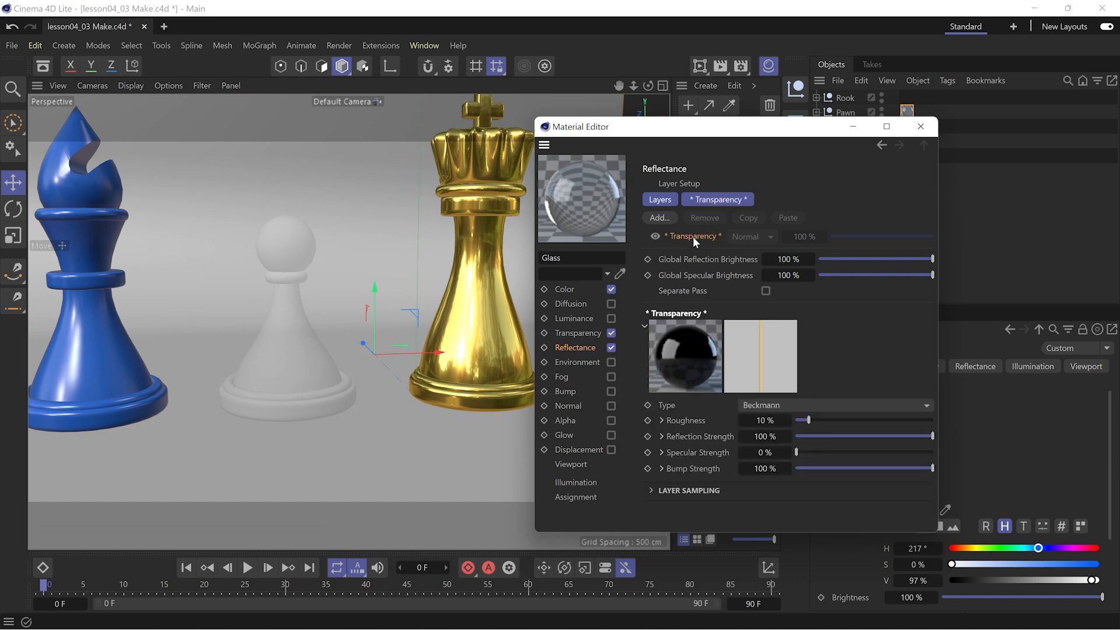
# Step: Set the Glass transparency to refraction 1.2, blurriness 18%, Fresnel reflectivity 79% and brightness 91%
pyautogui.click(577, 333)
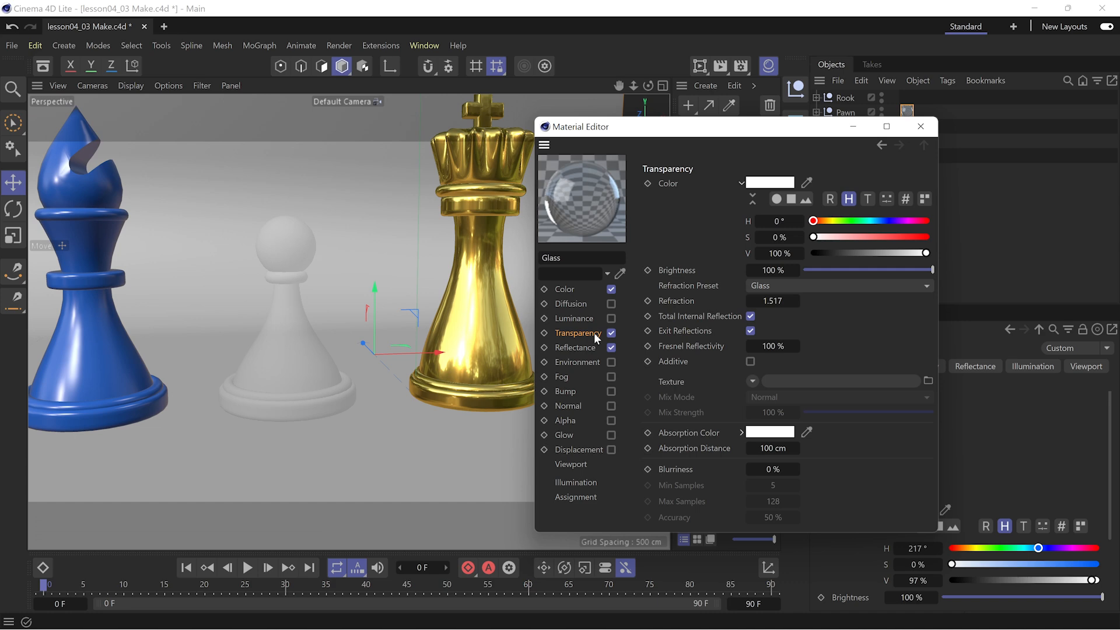
pyautogui.click(771, 301)
pyautogui.write('1.2')
pyautogui.press('Return')
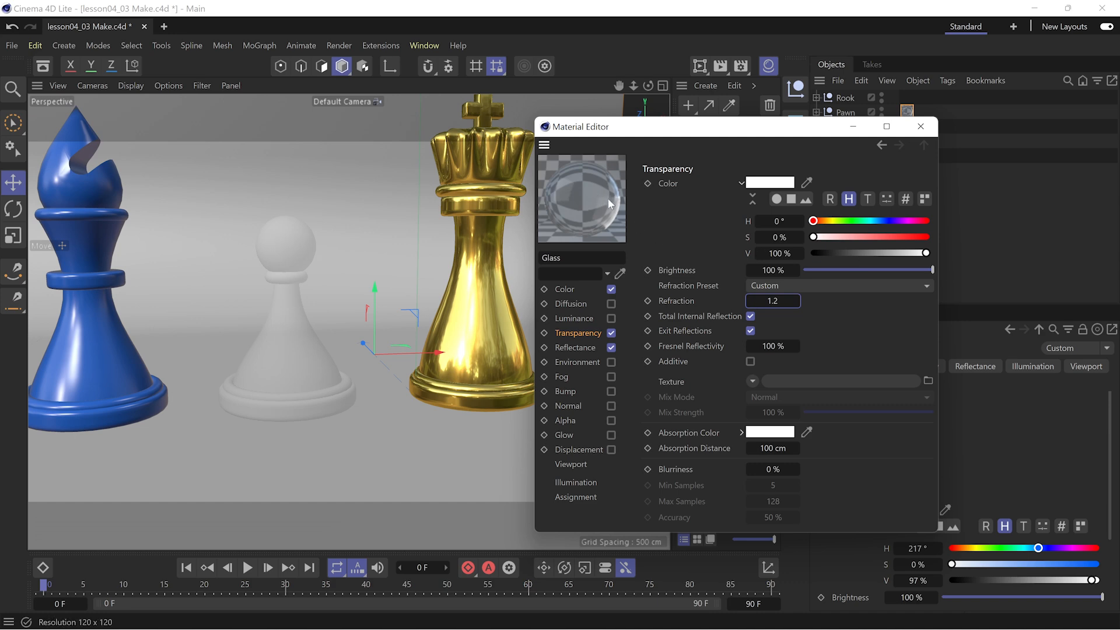
pyautogui.moveTo(796, 469)
pyautogui.mouseDown()
pyautogui.moveTo(817, 469)
pyautogui.moveTo(783, 464)
pyautogui.mouseUp()
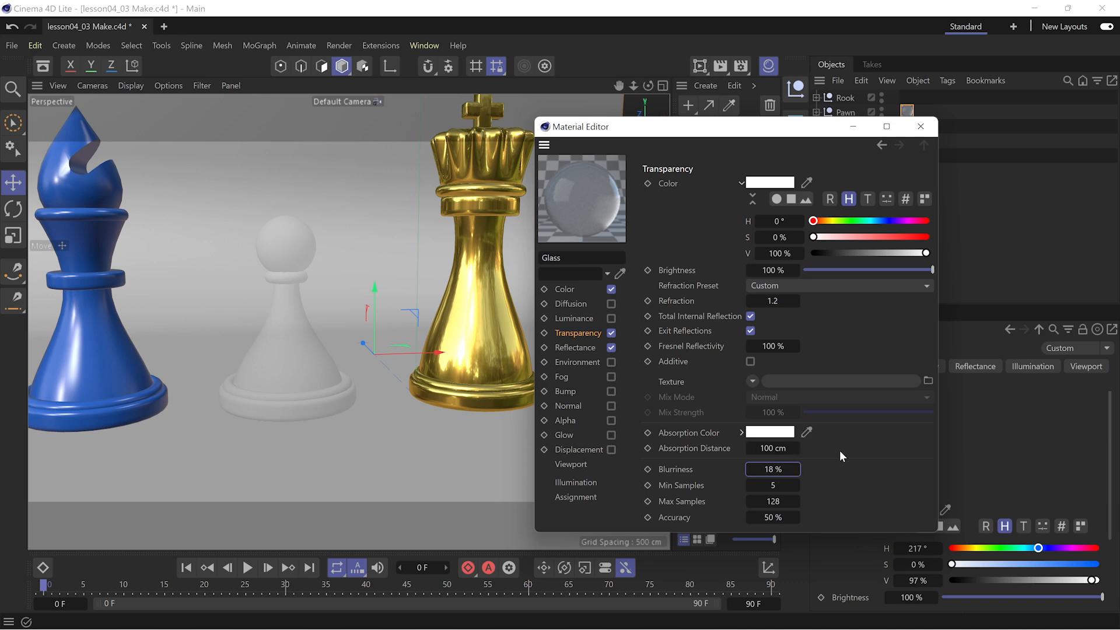
pyautogui.moveTo(785, 348); pyautogui.dragTo(783, 350)
pyautogui.moveTo(931, 269); pyautogui.dragTo(922, 270)
# Step: Close the Glass material's settings and create a new material named Abstract
pyautogui.keyDown('alt'); pyautogui.moveTo(285, 315); pyautogui.dragTo(302, 202); pyautogui.keyUp('alt')
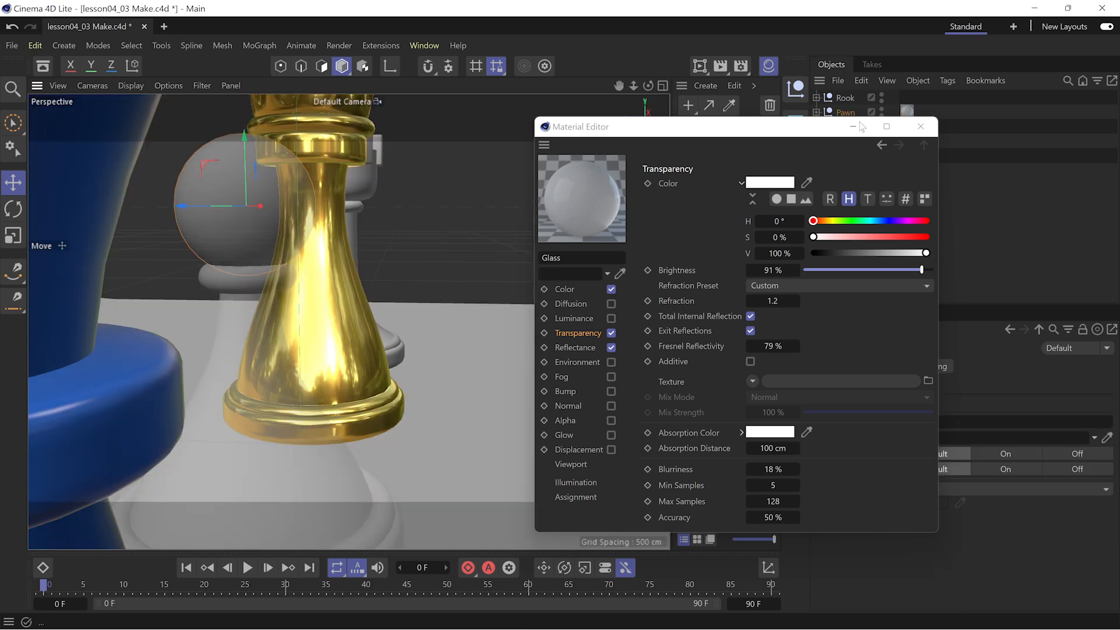
pyautogui.click(920, 127)
pyautogui.keyDown('alt'); pyautogui.moveTo(396, 271); pyautogui.dragTo(288, 246); pyautogui.keyUp('alt')
pyautogui.keyDown('alt'); pyautogui.moveTo(289, 247); pyautogui.dragTo(315, 269, button='right'); pyautogui.keyUp('alt')
pyautogui.keyDown('alt'); pyautogui.moveTo(315, 269); pyautogui.dragTo(355, 303); pyautogui.keyUp('alt')
pyautogui.keyDown('alt'); pyautogui.moveTo(355, 303); pyautogui.dragTo(366, 305, button='middle'); pyautogui.keyUp('alt')
pyautogui.doubleClick(720, 266)
pyautogui.doubleClick(690, 135)
pyautogui.write('Abstract')
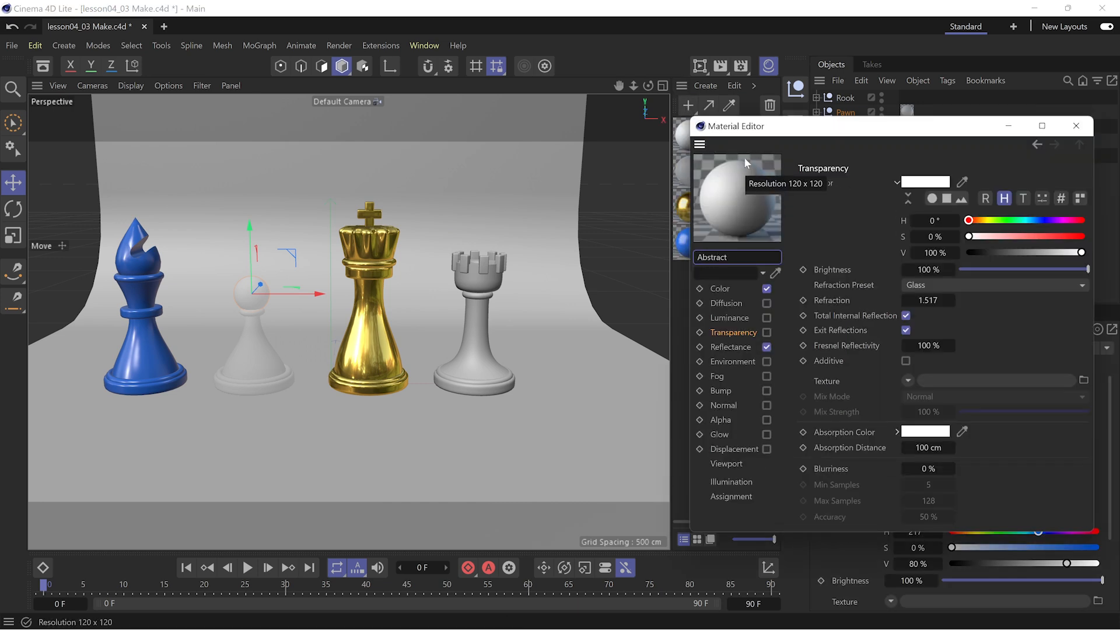
# Step: Assign the Abstract material to the BG backdrop and turn off its Color and Reflectance channels
pyautogui.moveTo(736, 126); pyautogui.dragTo(559, 93)
pyautogui.click(590, 255)
pyautogui.click(590, 314)
# Step: Enable the Abstract material's Luminance channel and set its color to blue with hue 217°, saturation 57% and value 77%
pyautogui.click(552, 284)
pyautogui.moveTo(779, 203); pyautogui.dragTo(852, 200)
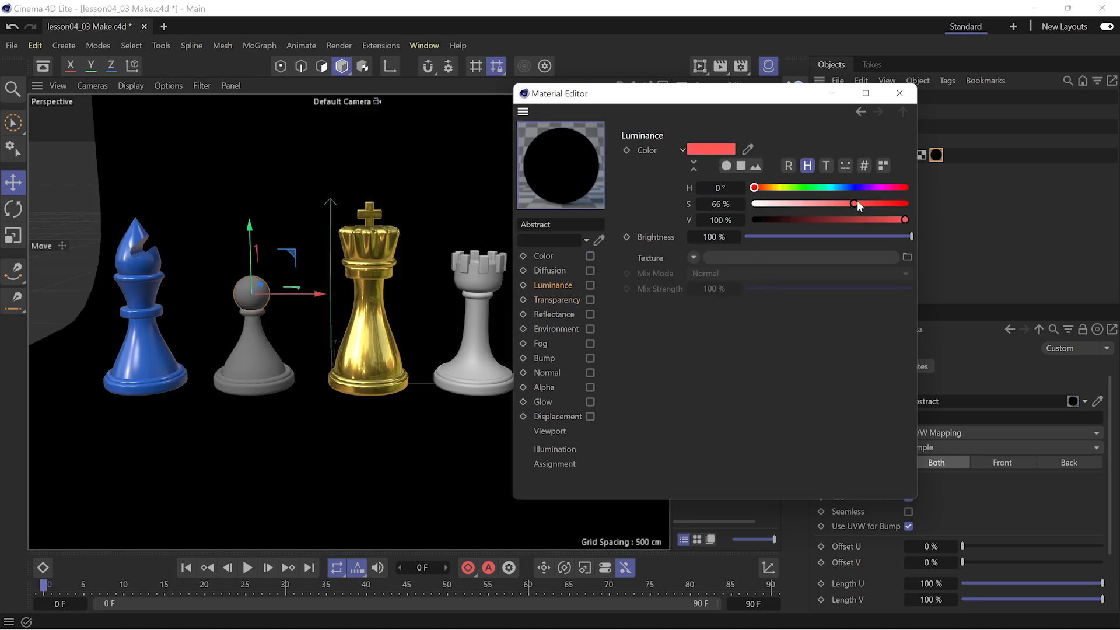
pyautogui.click(590, 285)
pyautogui.click(818, 204)
pyautogui.moveTo(831, 187); pyautogui.dragTo(845, 188)
pyautogui.moveTo(818, 204)
pyautogui.mouseDown()
pyautogui.moveTo(799, 204)
pyautogui.moveTo(840, 204)
pyautogui.mouseUp()
pyautogui.click(870, 219)
# Step: Load a Gradient texture into the Luminance channel and set its first knot to hue 198°, saturation 93% and value 95%
pyautogui.click(695, 259)
pyautogui.click(704, 408)
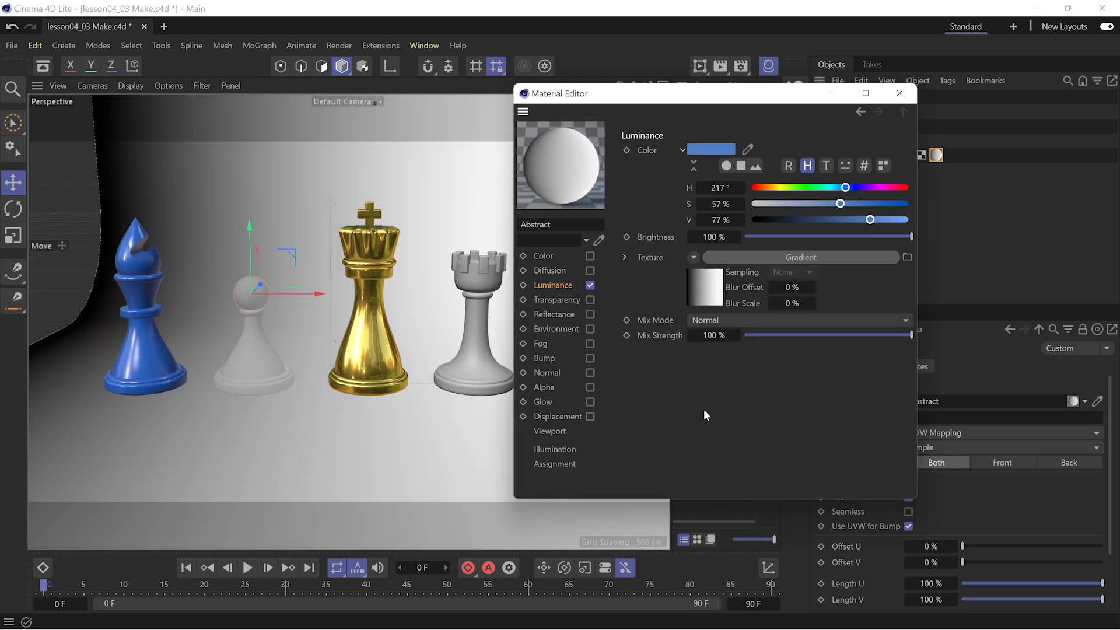
pyautogui.click(708, 297)
pyautogui.doubleClick(688, 277)
pyautogui.click(729, 307)
pyautogui.moveTo(729, 339); pyautogui.dragTo(822, 340)
pyautogui.click(794, 323)
pyautogui.click(814, 323)
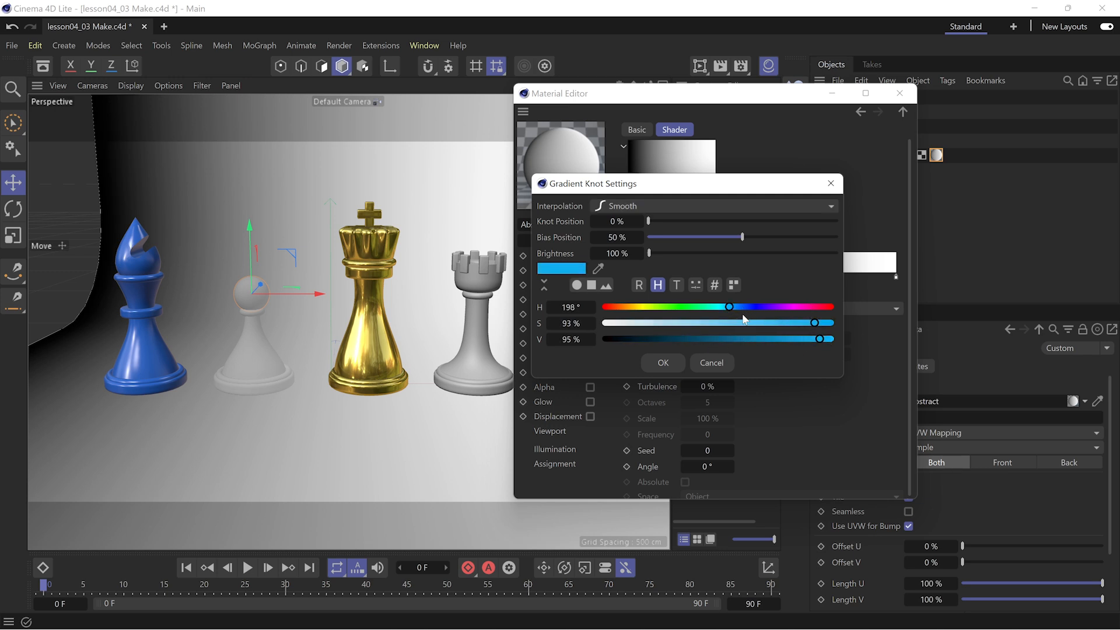
pyautogui.click(664, 362)
# Step: Set the gradient's end knot to violet-blue with hue 248° and saturation 87%
pyautogui.moveTo(863, 307); pyautogui.dragTo(873, 307)
pyautogui.moveTo(795, 324); pyautogui.dragTo(914, 323)
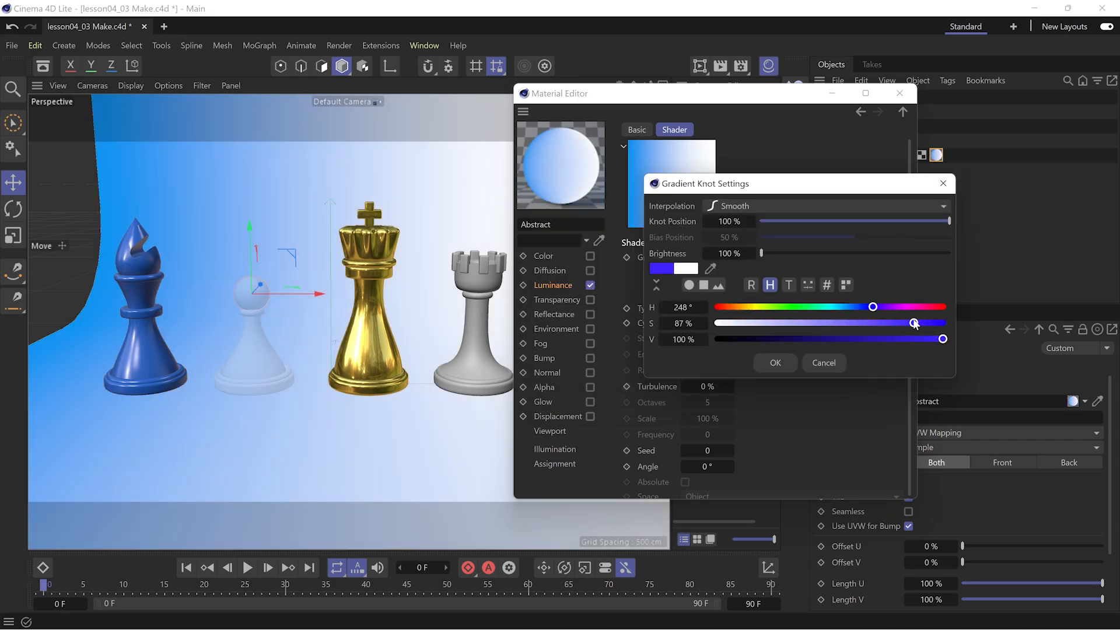
pyautogui.click(764, 361)
pyautogui.scroll(-5, 298, 307)
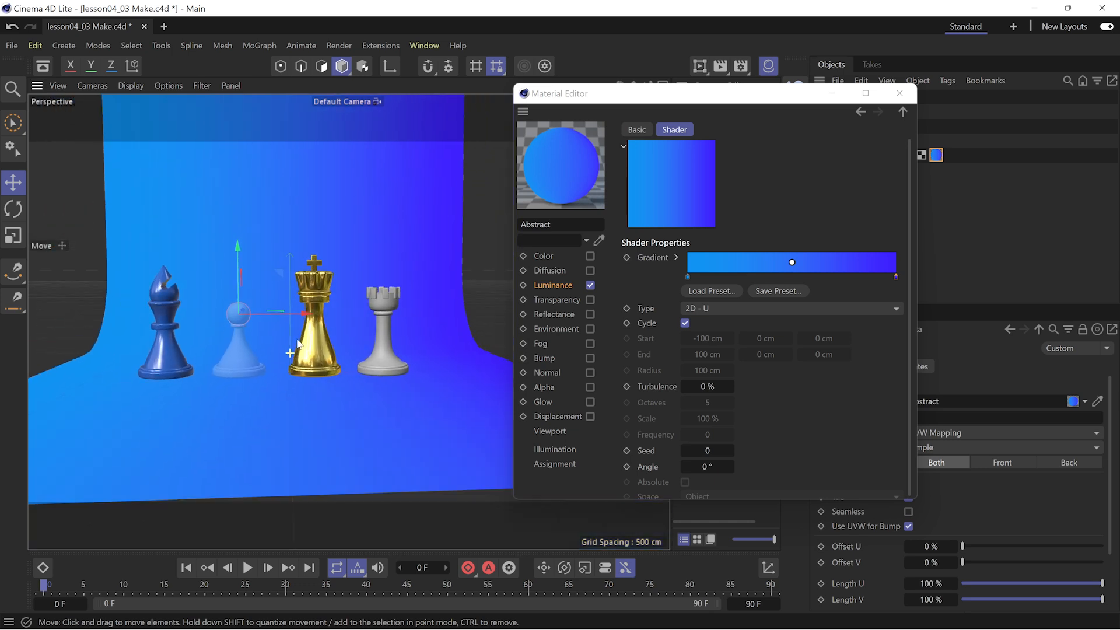
pyautogui.scroll(3, 383, 311)
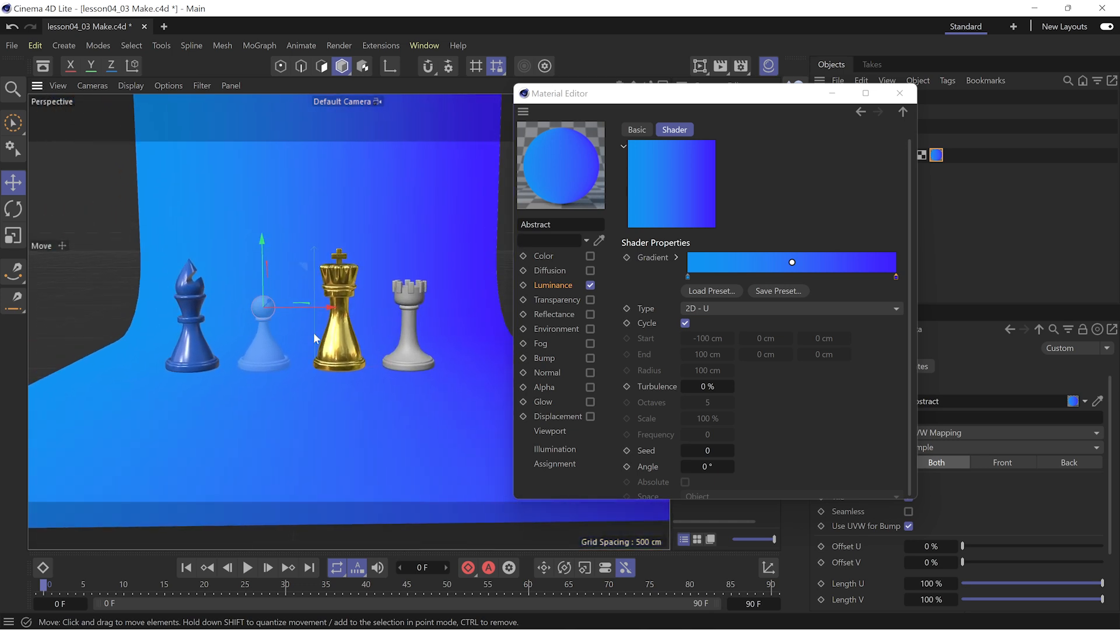
pyautogui.moveTo(382, 303)
pyautogui.keyDown('alt'); pyautogui.mouseDown()
pyautogui.moveTo(400, 318)
pyautogui.moveTo(383, 303)
pyautogui.moveTo(390, 312)
pyautogui.mouseUp(); pyautogui.keyUp('alt')
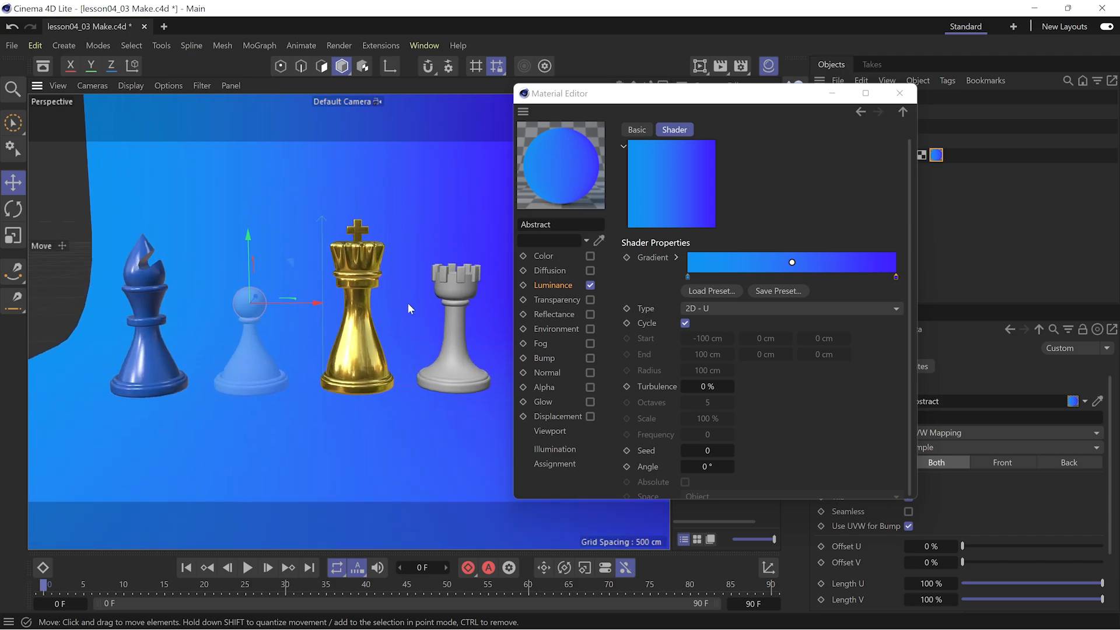
# Step: Finish editing the Abstract material, and in the Little Scene file assign Metal to the Queen and Glass to the Bishop
pyautogui.click(899, 93)
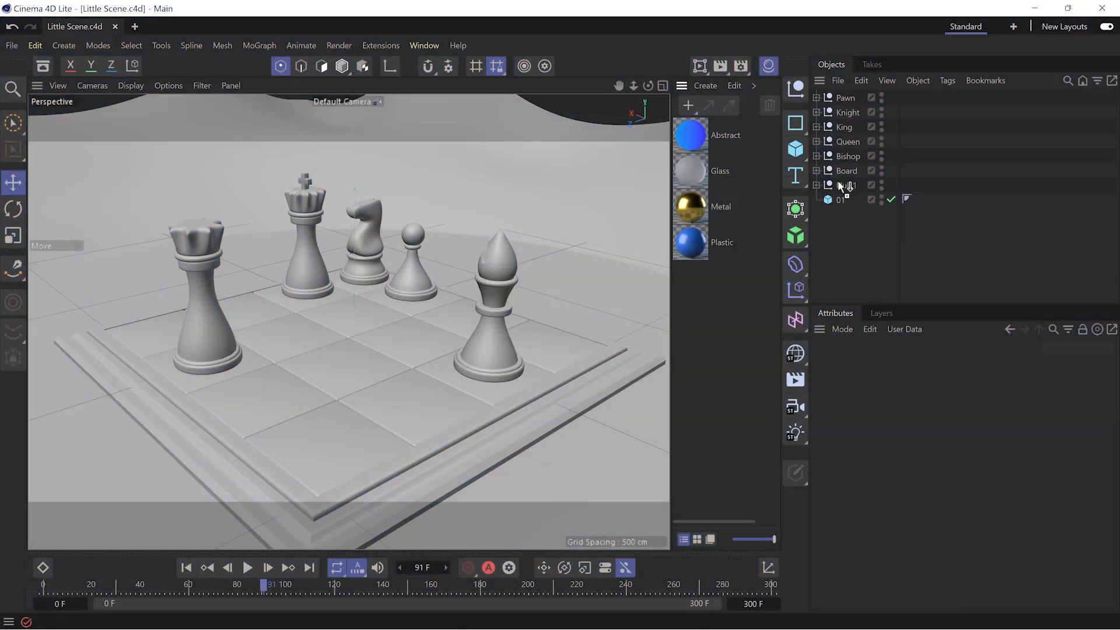
pyautogui.moveTo(846, 154); pyautogui.dragTo(854, 141)
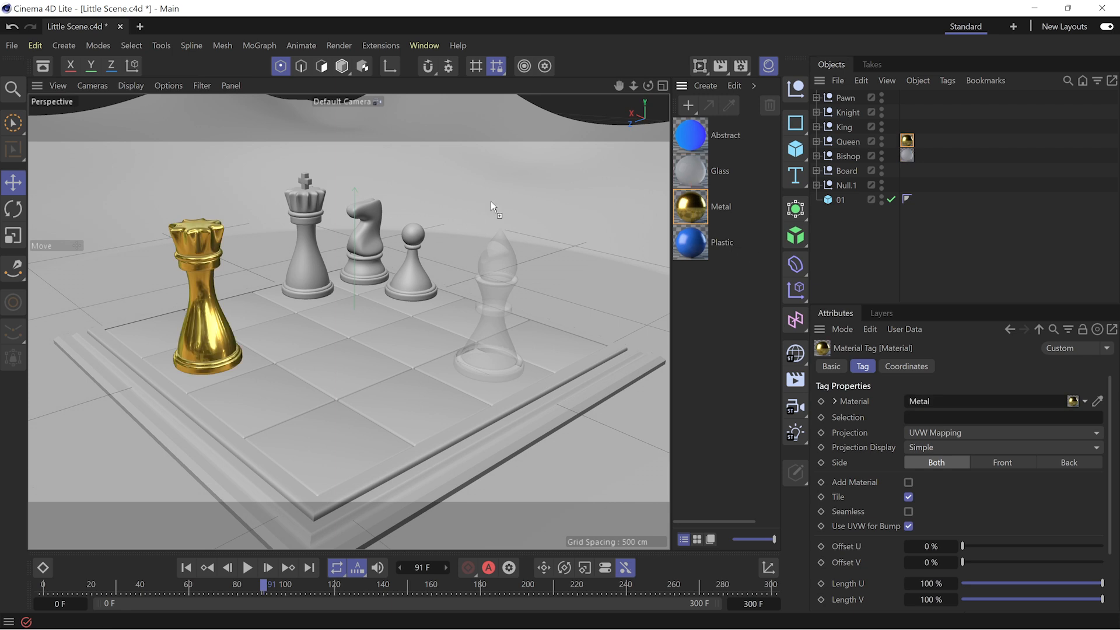
# Step: Try to apply the Glass material directly to the pawn's head in the viewport, and undo the assignment
pyautogui.moveTo(410, 239); pyautogui.dragTo(412, 241)
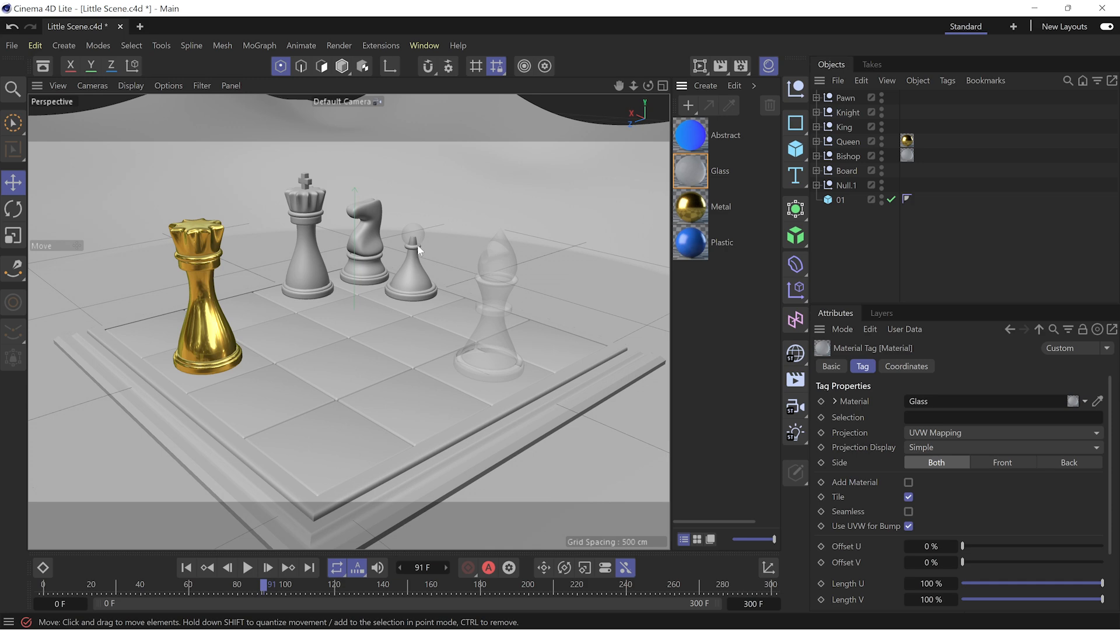
pyautogui.scroll(5, 417, 244)
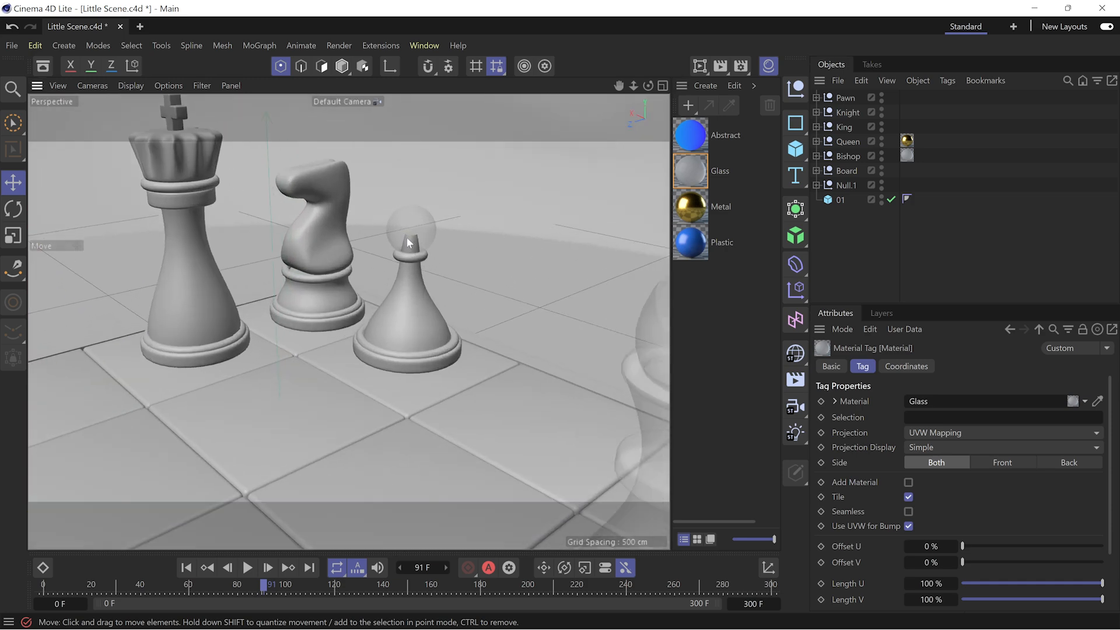
pyautogui.hotkey('ctrl', 'z')
# Step: Assign the Glass material to the whole Knight group and the Metal material to the King and Pawn groups
pyautogui.moveTo(845, 141); pyautogui.dragTo(852, 113)
pyautogui.moveTo(690, 213); pyautogui.dragTo(847, 126)
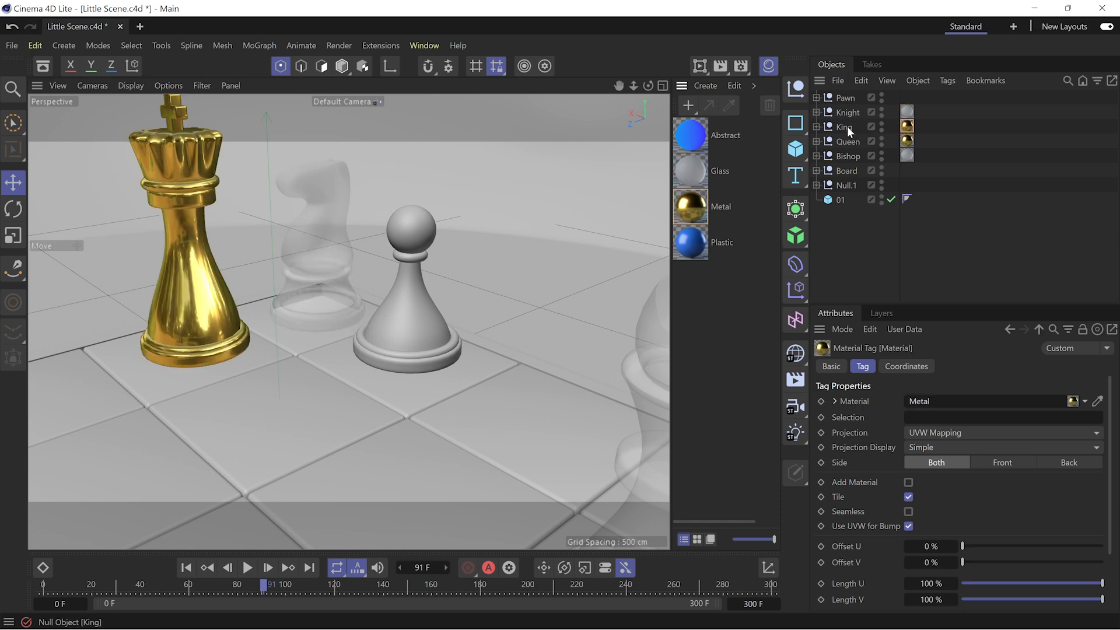
pyautogui.moveTo(692, 212); pyautogui.dragTo(851, 97)
pyautogui.keyDown('alt'); pyautogui.moveTo(432, 257); pyautogui.dragTo(400, 268, button='middle'); pyautogui.keyUp('alt')
pyautogui.keyDown('alt'); pyautogui.moveTo(400, 268); pyautogui.dragTo(394, 315); pyautogui.keyUp('alt')
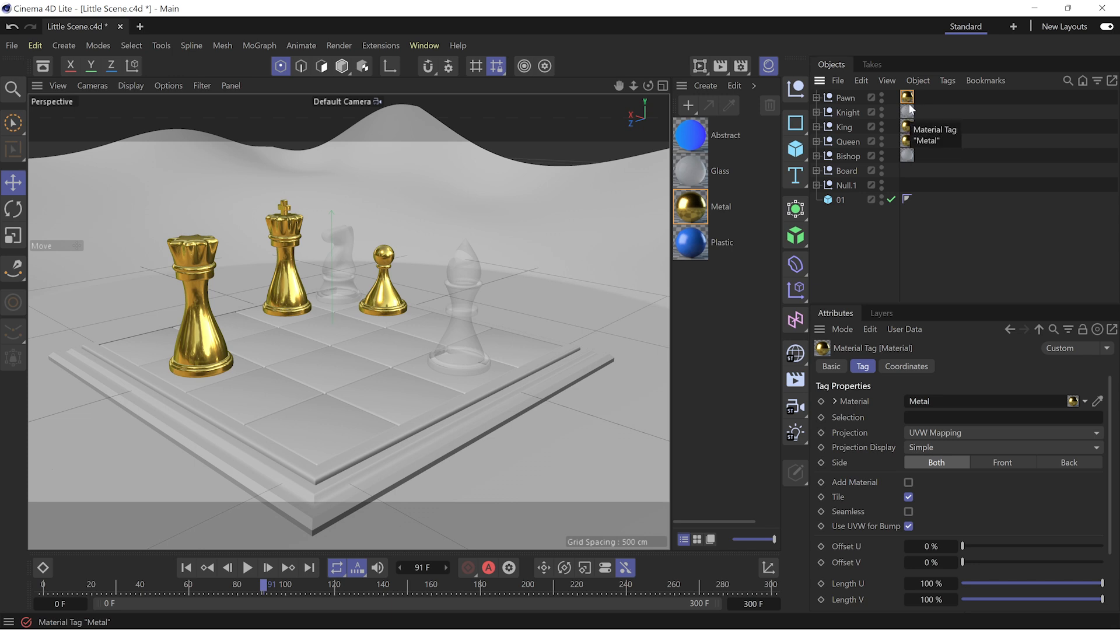
# Step: Temporarily toggle the Metal material's Reflectance, Diffusion and Color channels to compare their effect, restoring each one before closing its editor
pyautogui.doubleClick(691, 207)
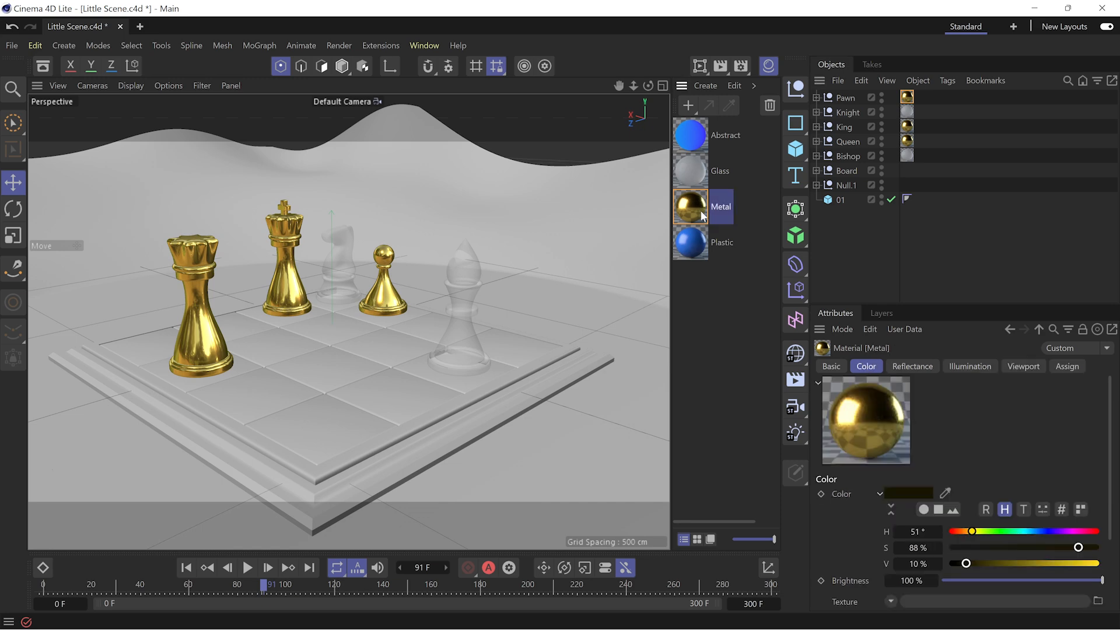
pyautogui.moveTo(787, 202); pyautogui.dragTo(510, 150)
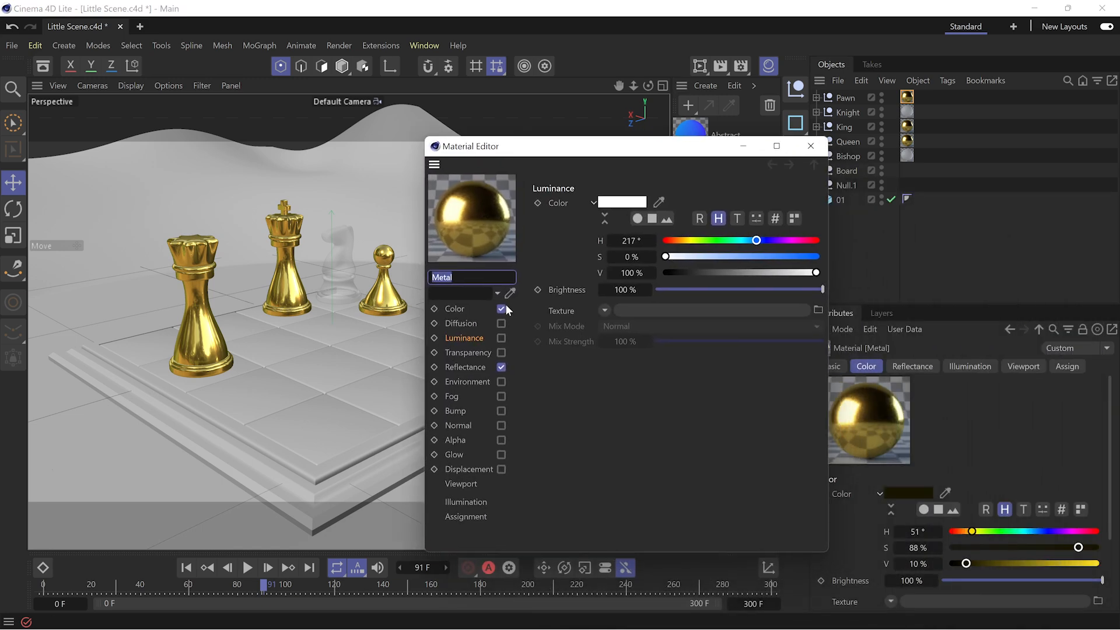
pyautogui.click(502, 367)
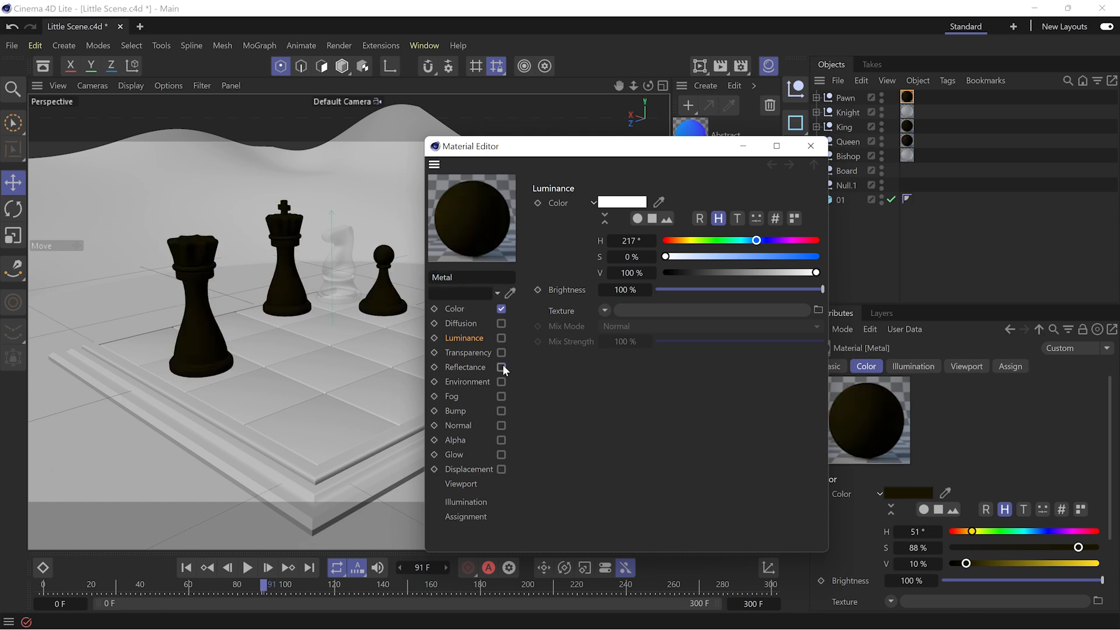
pyautogui.click(502, 367)
pyautogui.click(501, 324)
pyautogui.click(501, 324)
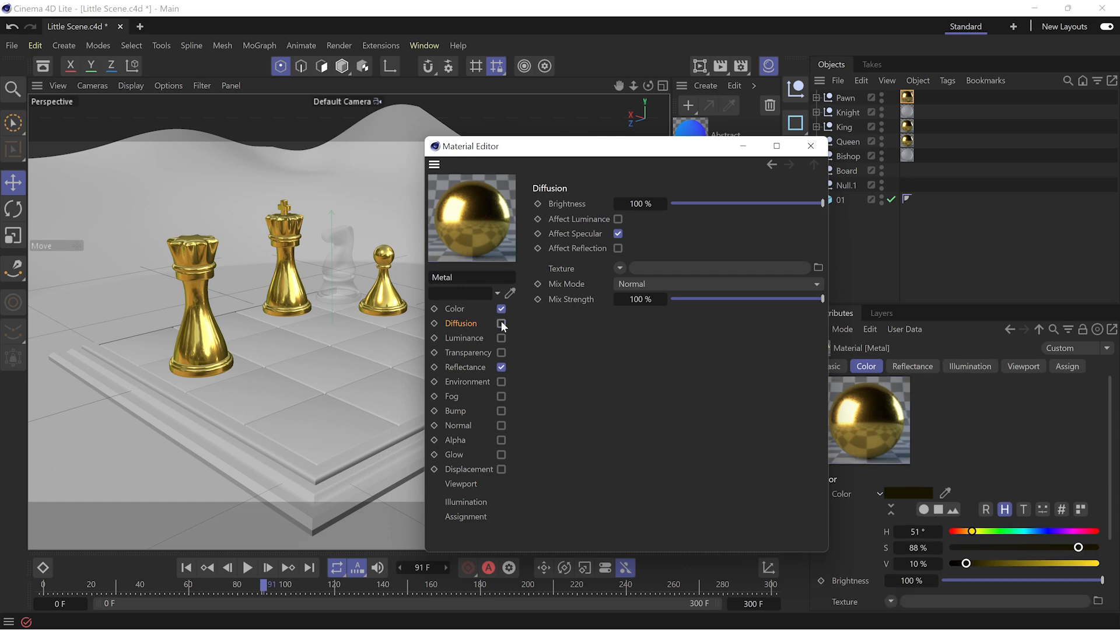
pyautogui.click(502, 309)
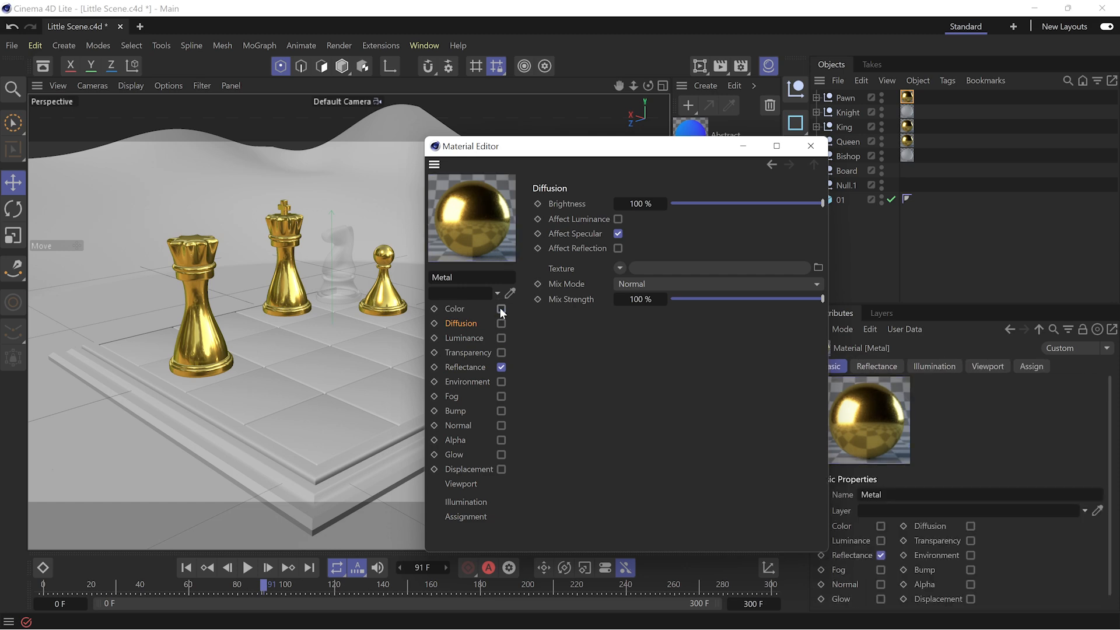
pyautogui.click(501, 309)
pyautogui.click(502, 367)
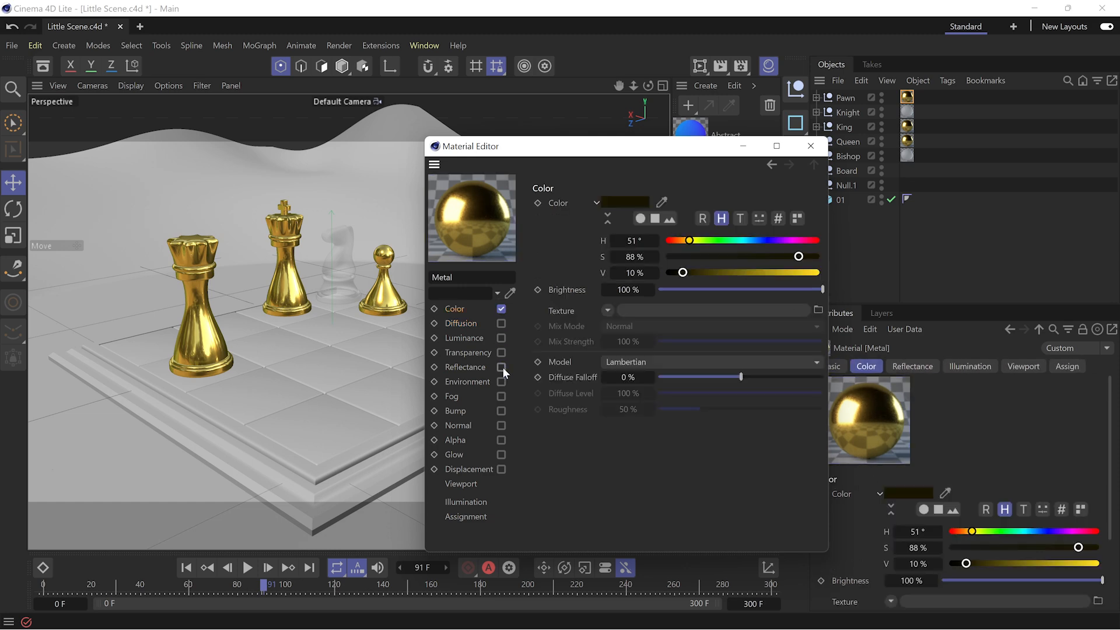
pyautogui.click(501, 367)
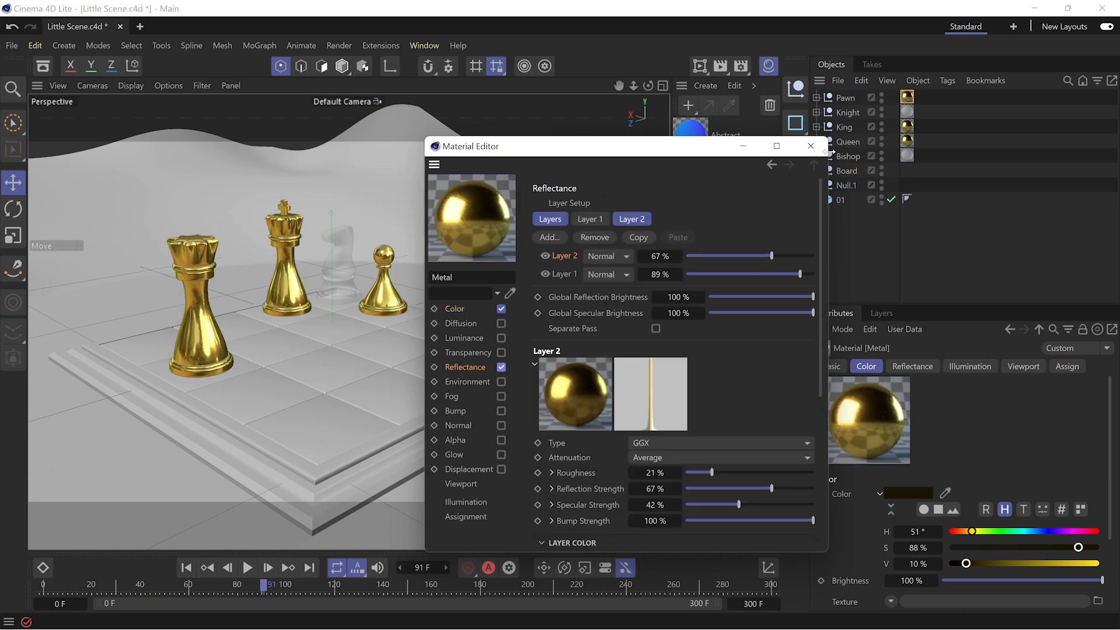
pyautogui.click(810, 146)
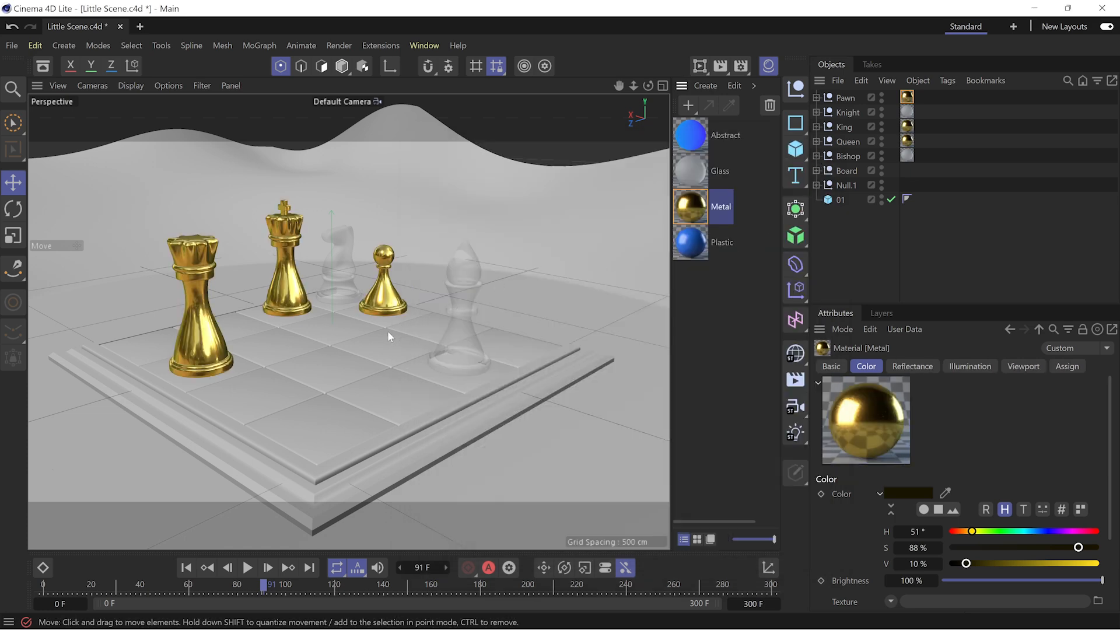
# Step: Examine the projection types available in the Queen's Metal material tag without changing the current one
pyautogui.moveTo(381, 329)
pyautogui.keyDown('alt'); pyautogui.mouseDown()
pyautogui.moveTo(392, 331)
pyautogui.moveTo(391, 317)
pyautogui.mouseUp(); pyautogui.keyUp('alt')
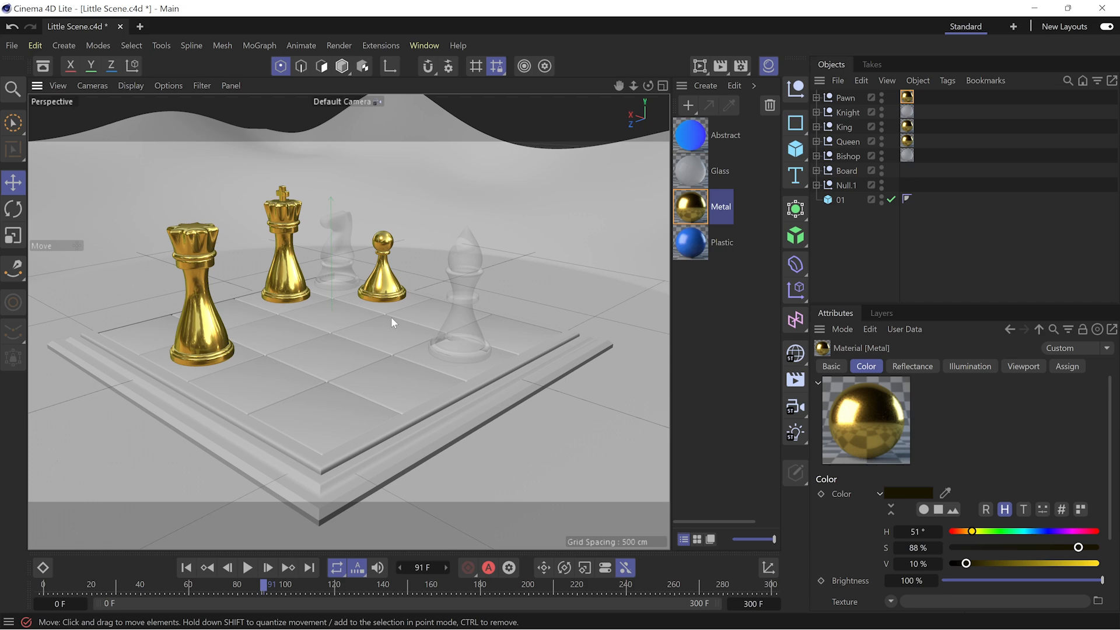
pyautogui.click(908, 141)
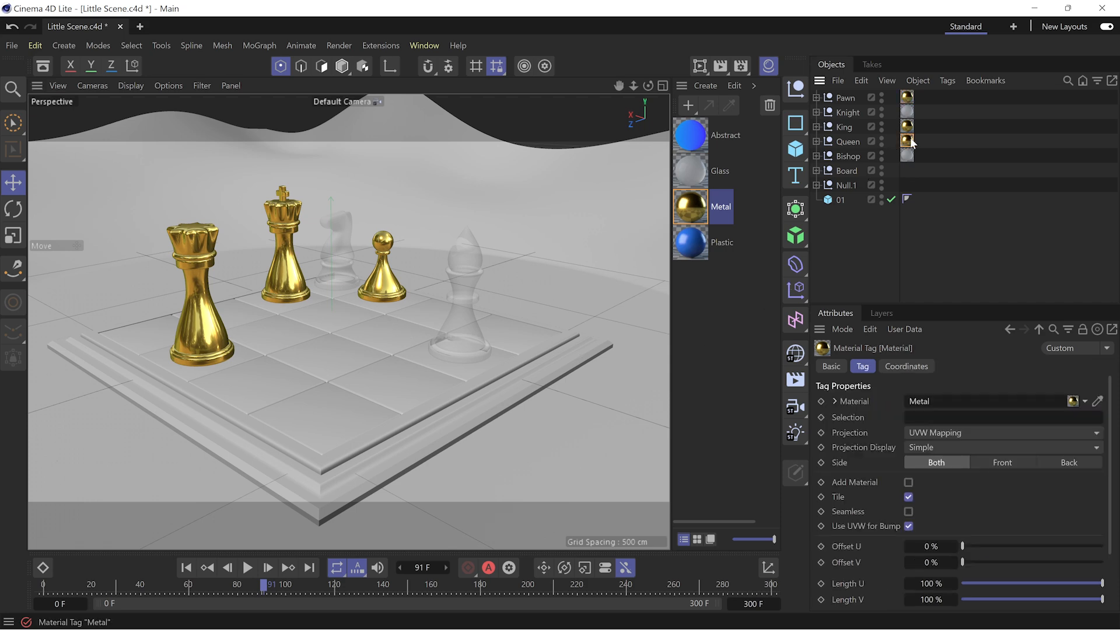
pyautogui.click(1017, 433)
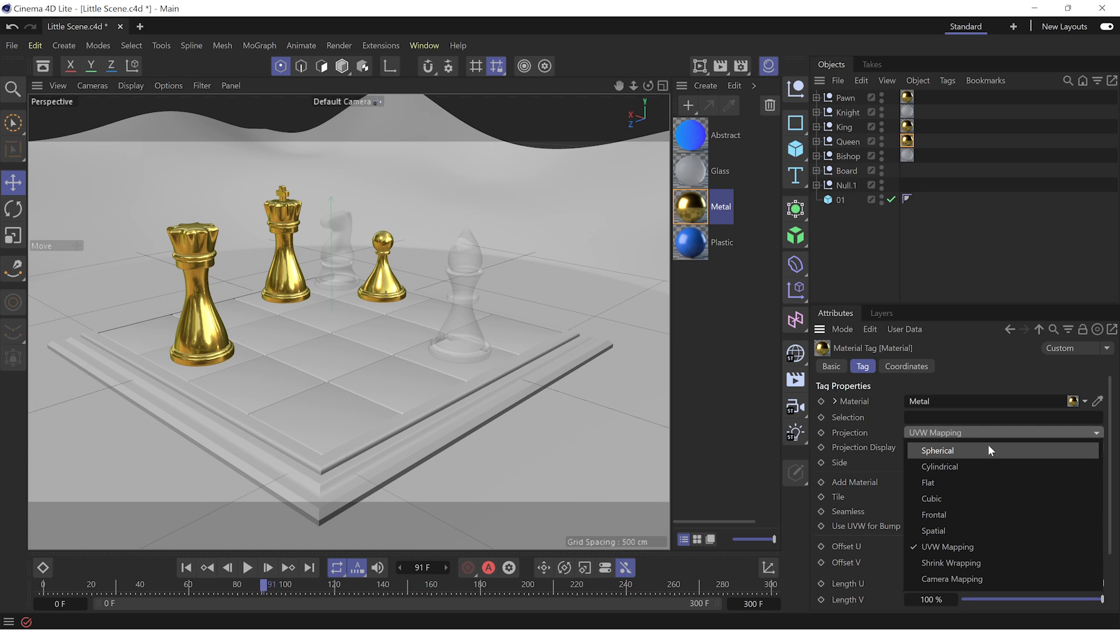
pyautogui.click(957, 383)
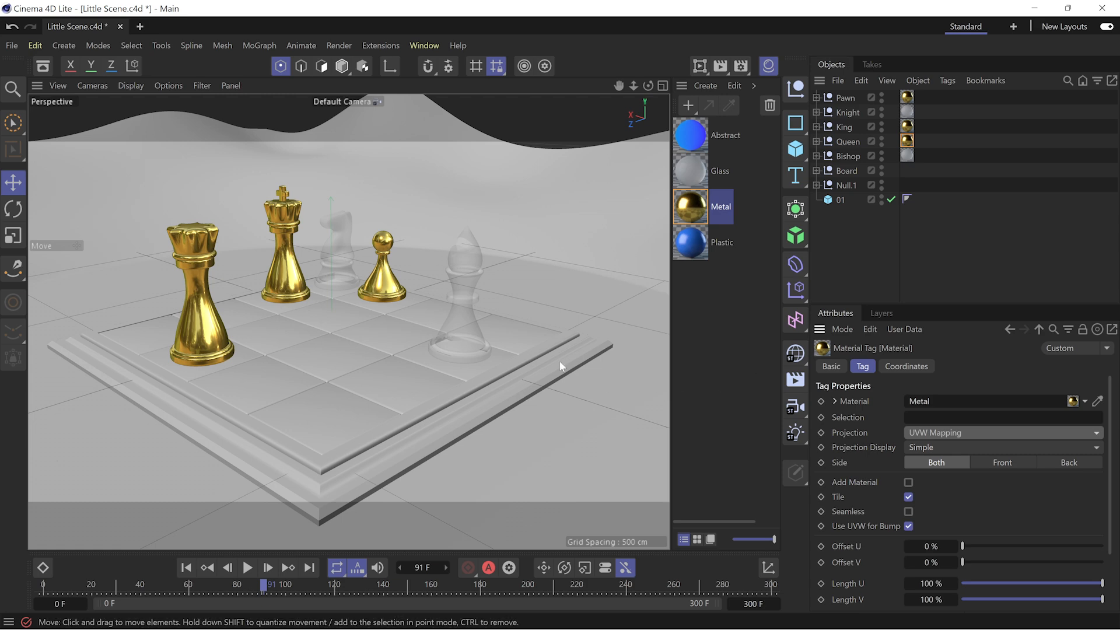
pyautogui.keyDown('alt'); pyautogui.moveTo(503, 314); pyautogui.dragTo(493, 317); pyautogui.keyUp('alt')
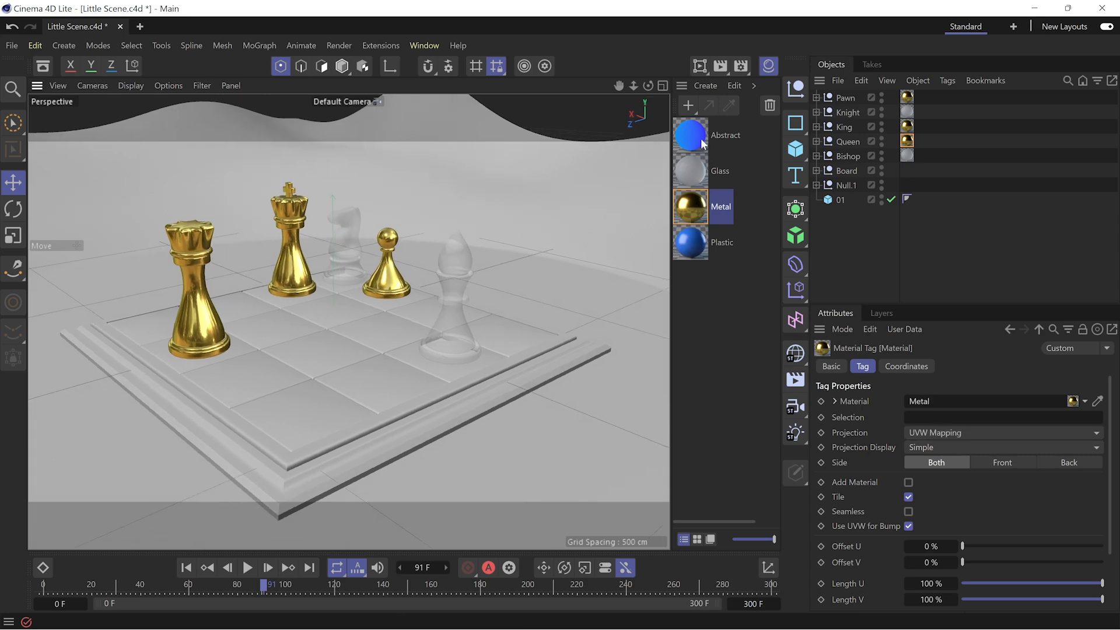
# Step: Replace the Bishop's Glass material with Abstract and inspect the gradient on the piece from close up
pyautogui.moveTo(702, 142)
pyautogui.mouseDown()
pyautogui.moveTo(827, 165)
pyautogui.moveTo(910, 157)
pyautogui.mouseUp()
pyautogui.moveTo(469, 275)
pyautogui.keyDown('alt'); pyautogui.mouseDown()
pyautogui.moveTo(519, 273)
pyautogui.moveTo(484, 273)
pyautogui.mouseUp(); pyautogui.keyUp('alt')
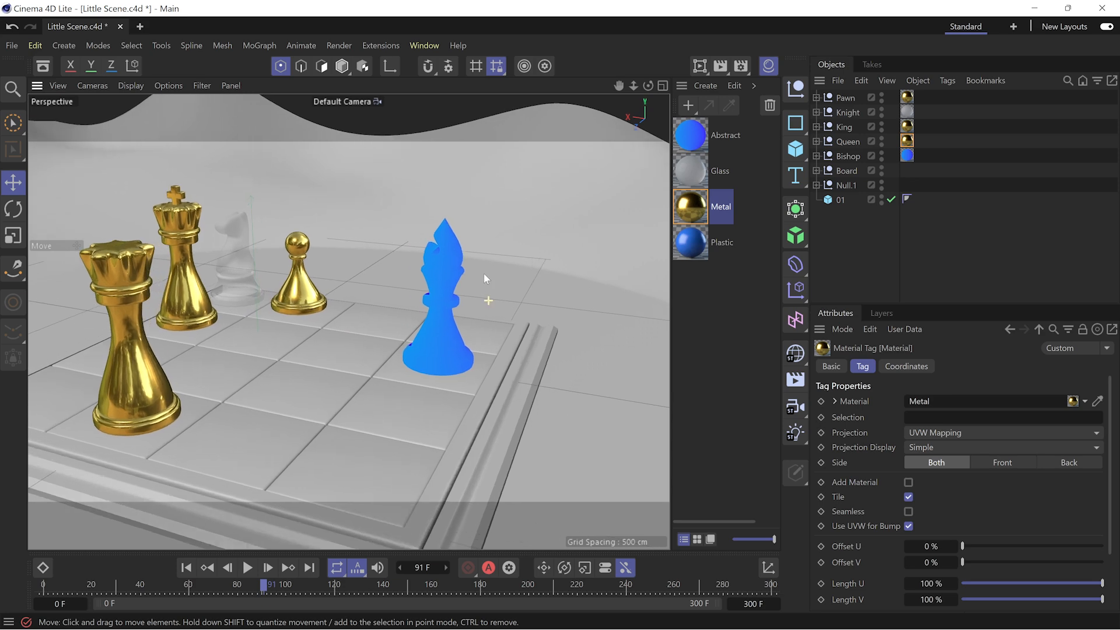
pyautogui.keyDown('alt'); pyautogui.moveTo(484, 274); pyautogui.dragTo(468, 237, button='right'); pyautogui.keyUp('alt')
pyautogui.keyDown('alt'); pyautogui.moveTo(427, 245); pyautogui.dragTo(376, 286); pyautogui.keyUp('alt')
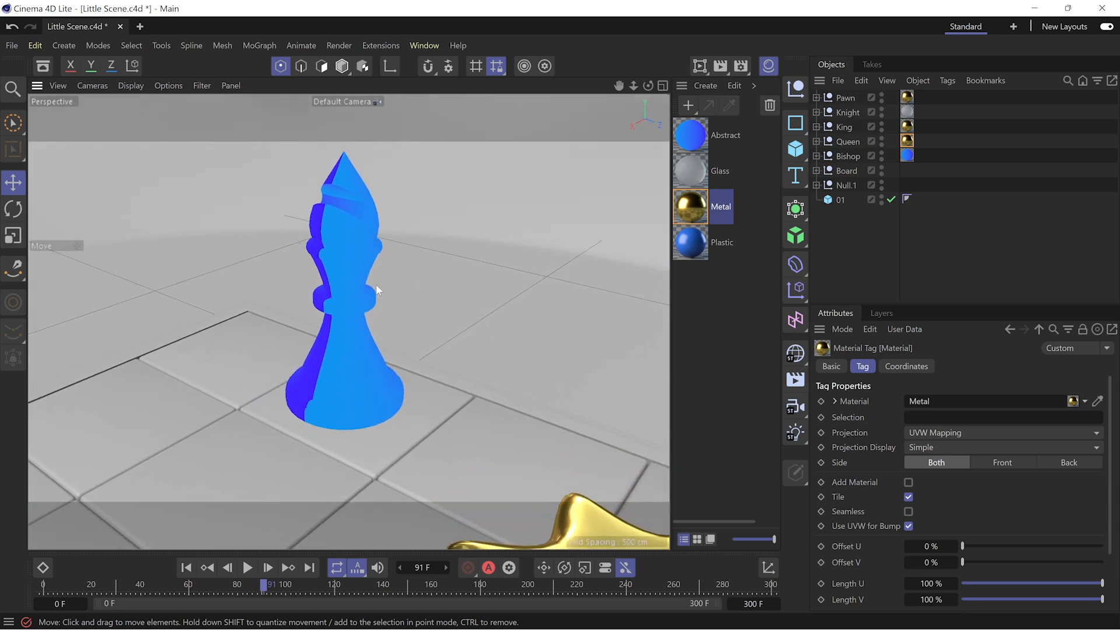
# Step: Set the Bishop's Abstract material tag to Spherical projection and its Projection Display to Grid
pyautogui.click(907, 156)
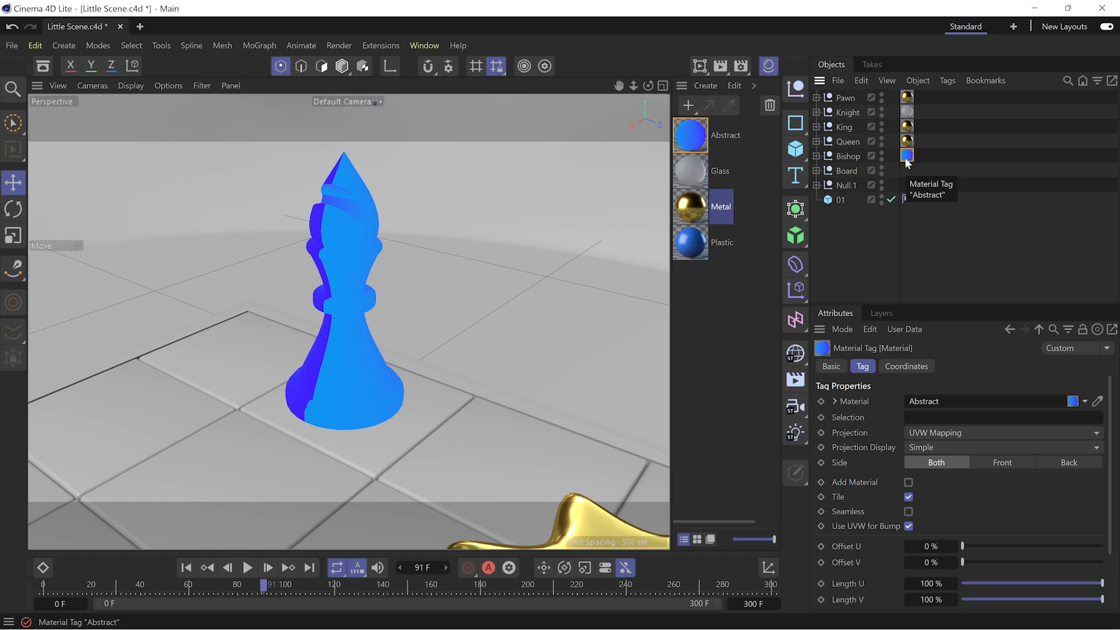
pyautogui.click(1058, 432)
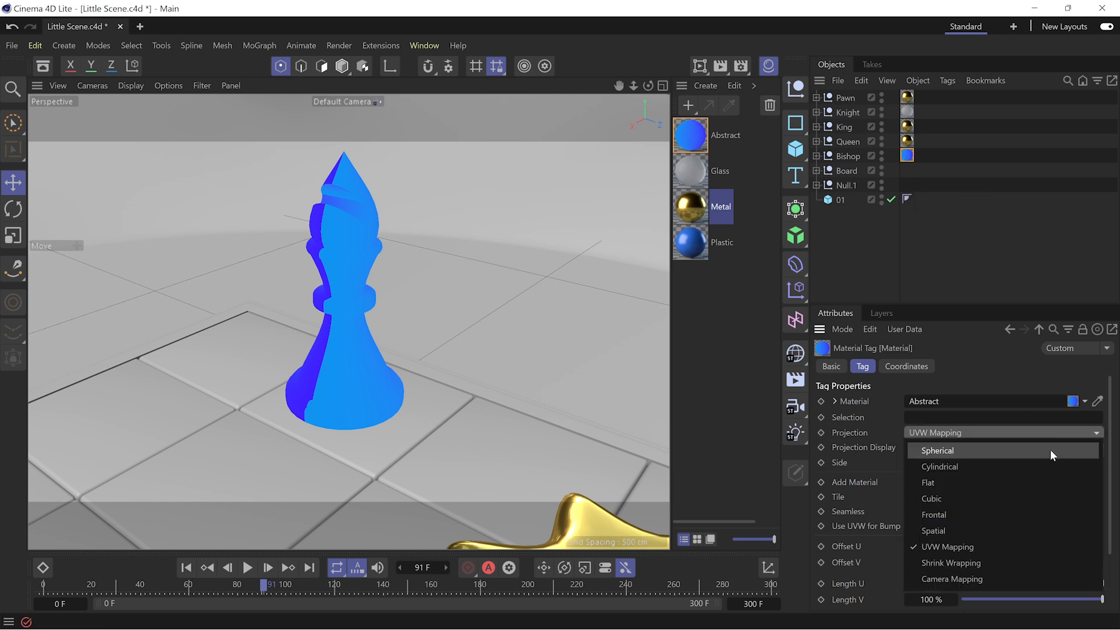
pyautogui.click(1050, 449)
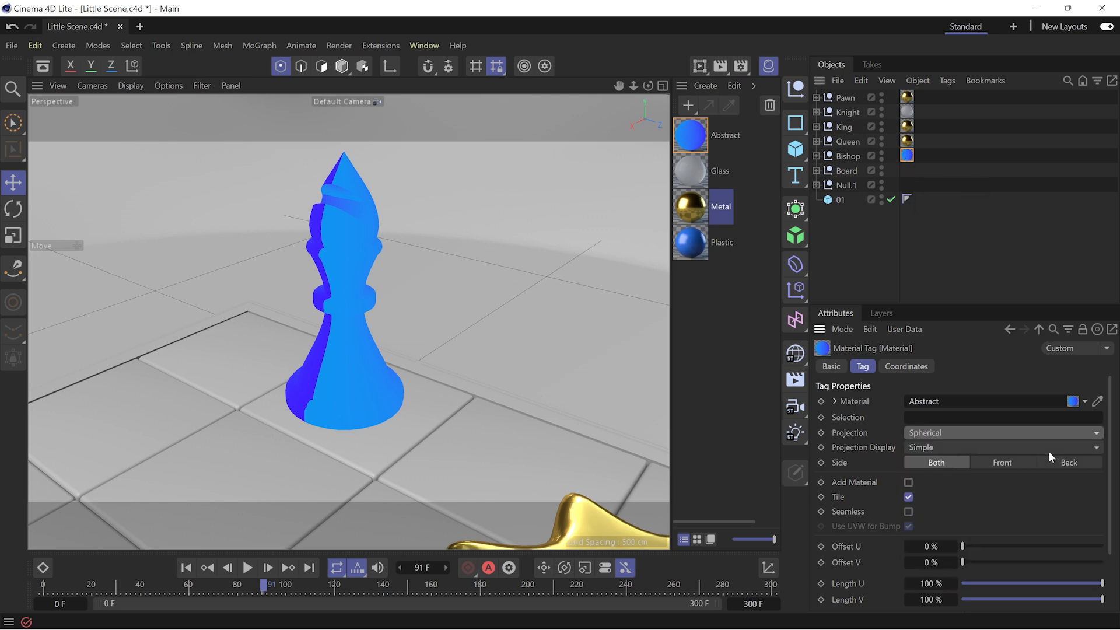
pyautogui.click(1015, 445)
pyautogui.click(1000, 484)
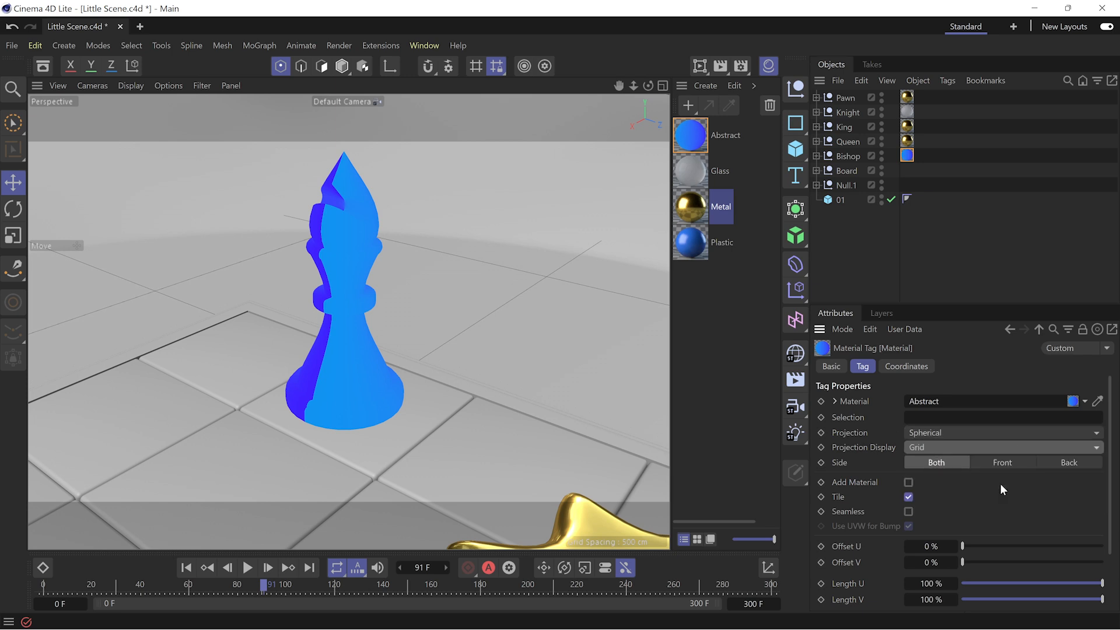
# Step: Enable Texture mode, raise the spherical projection grid to the middle of the bishop, and activate the Rotate tool
pyautogui.click(362, 66)
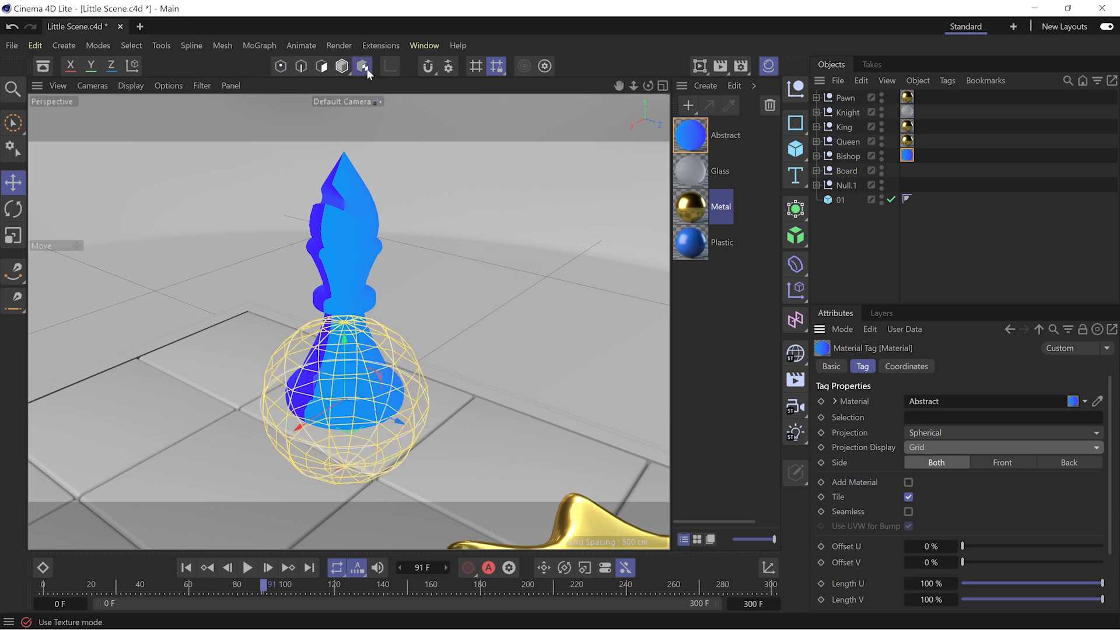
pyautogui.moveTo(353, 404); pyautogui.dragTo(364, 330)
pyautogui.moveTo(381, 316); pyautogui.dragTo(307, 315)
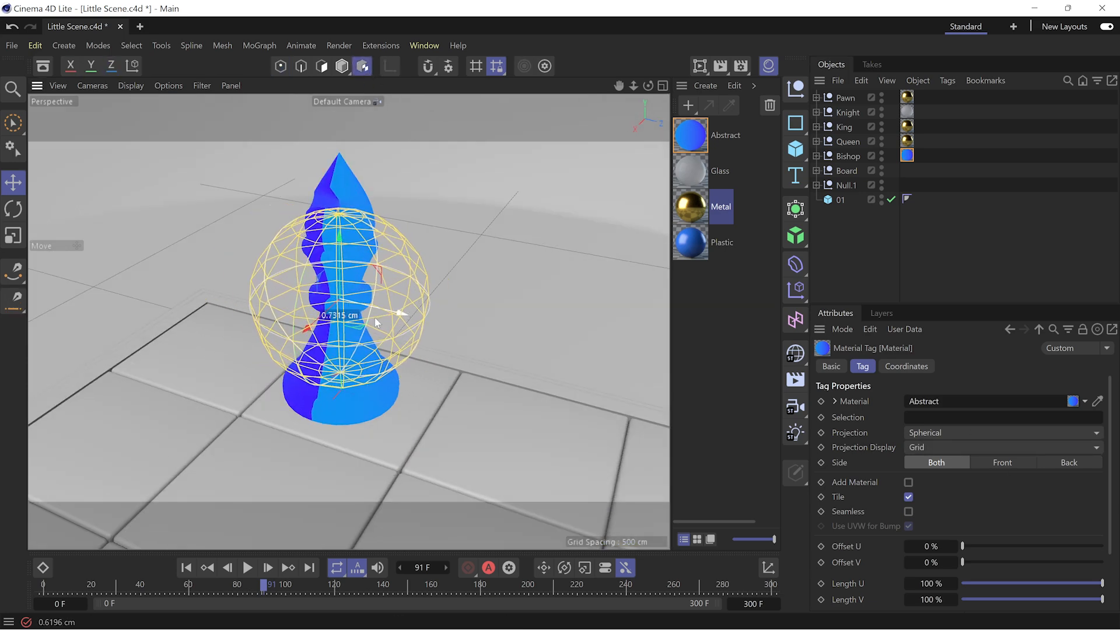
pyautogui.press('r')
# Step: Change the Bishop's Abstract projection to Flat and rotate the projection plane slightly on the piece
pyautogui.click(907, 155)
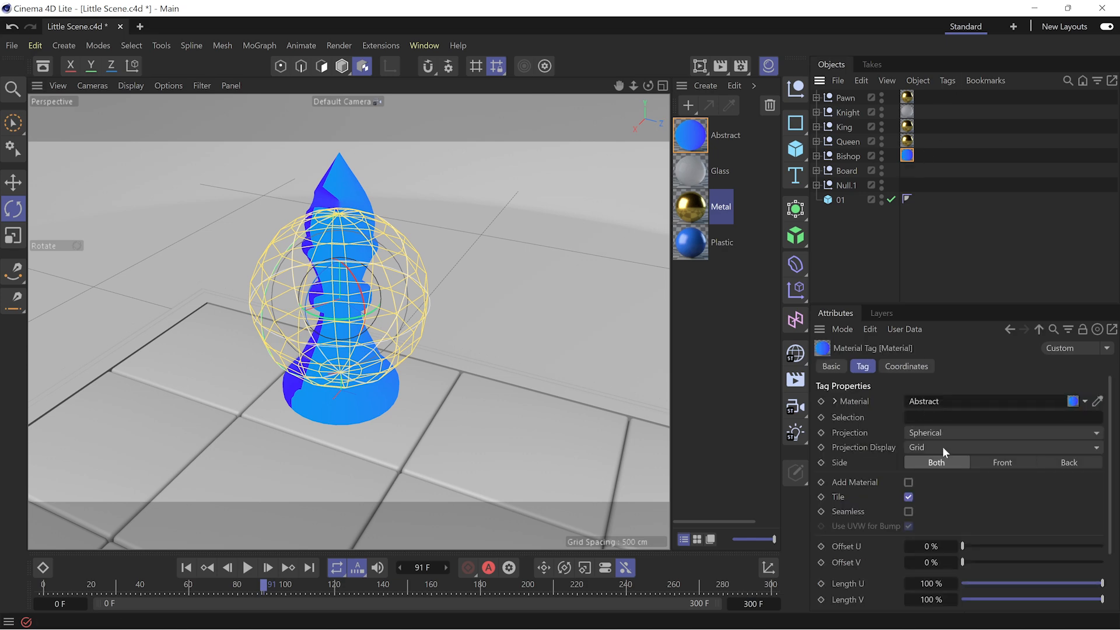
pyautogui.click(942, 436)
pyautogui.click(946, 481)
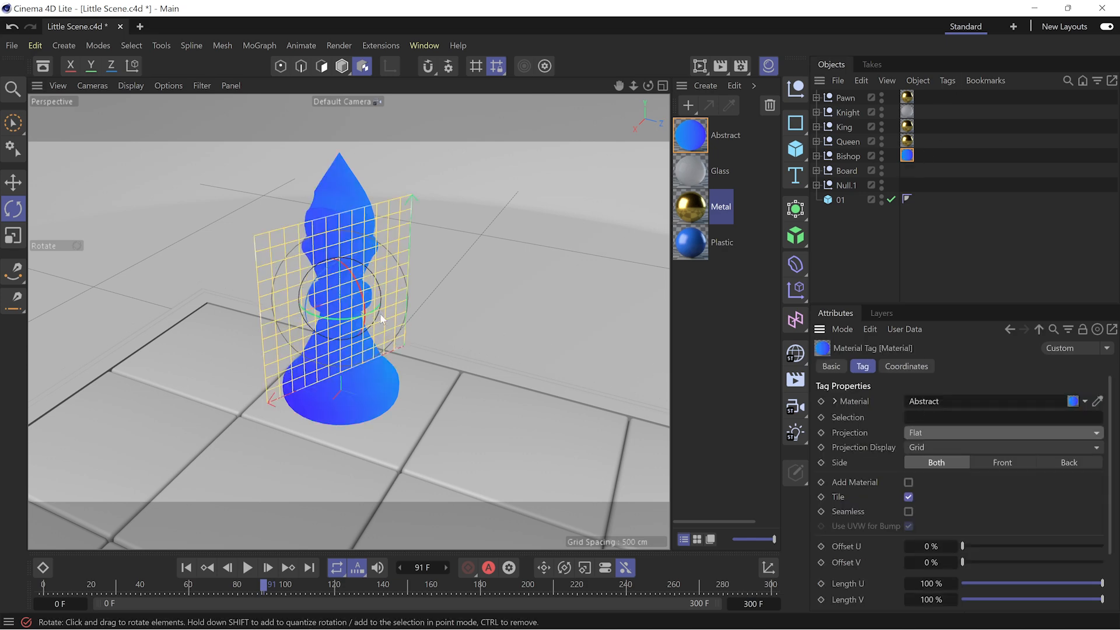
pyautogui.moveTo(374, 309); pyautogui.dragTo(368, 309)
pyautogui.keyDown('alt'); pyautogui.moveTo(417, 290); pyautogui.dragTo(371, 294); pyautogui.keyUp('alt')
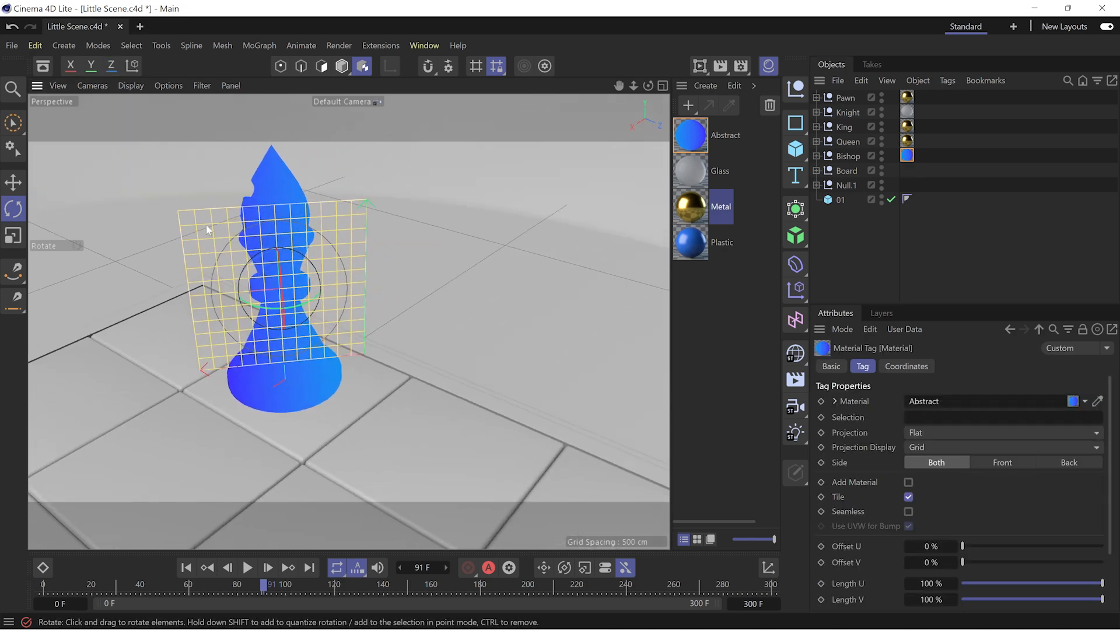
pyautogui.moveTo(286, 252)
pyautogui.mouseDown()
pyautogui.moveTo(271, 255)
pyautogui.moveTo(264, 235)
pyautogui.moveTo(282, 260)
pyautogui.moveTo(268, 262)
pyautogui.moveTo(301, 253)
pyautogui.mouseUp()
# Step: Turn on Seamless tiling for the Abstract tag and tilt the flat projection so the gradient runs diagonally across the bishop
pyautogui.keyDown('alt'); pyautogui.moveTo(301, 253); pyautogui.dragTo(379, 301, button='middle'); pyautogui.keyUp('alt')
pyautogui.scroll(3, 380, 306)
pyautogui.moveTo(381, 333)
pyautogui.mouseDown()
pyautogui.moveTo(392, 367)
pyautogui.moveTo(391, 333)
pyautogui.mouseUp()
pyautogui.moveTo(336, 337); pyautogui.dragTo(408, 343)
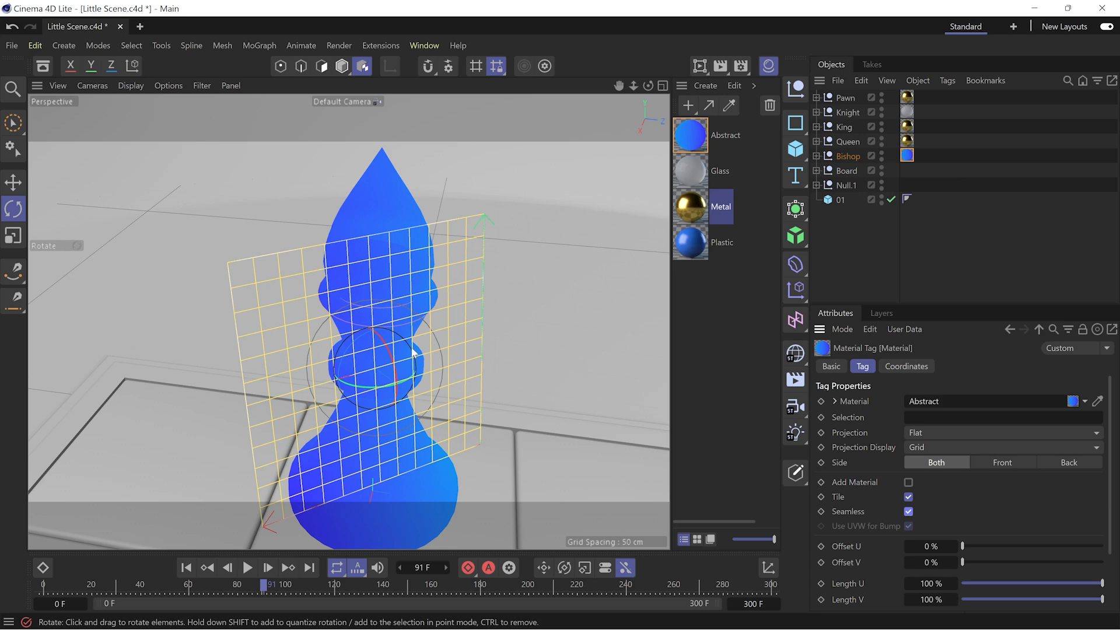
pyautogui.moveTo(411, 350); pyautogui.dragTo(356, 357)
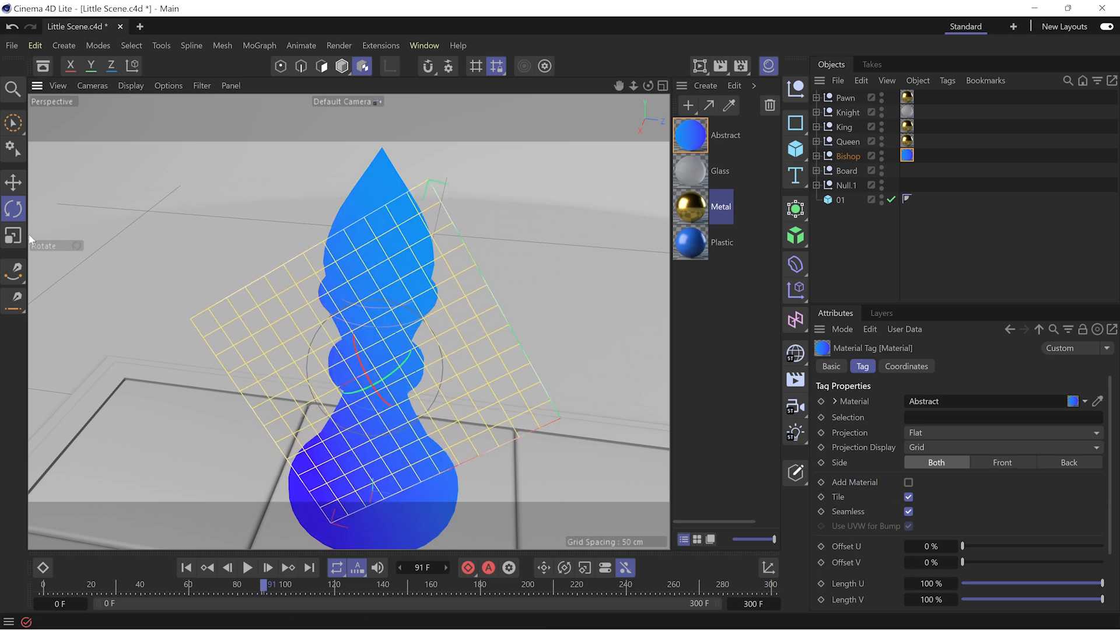
# Step: Scale the flat projection down along its width to a narrow strip so the gradient repeats as thin diagonal stripes on the bishop
pyautogui.click(19, 237)
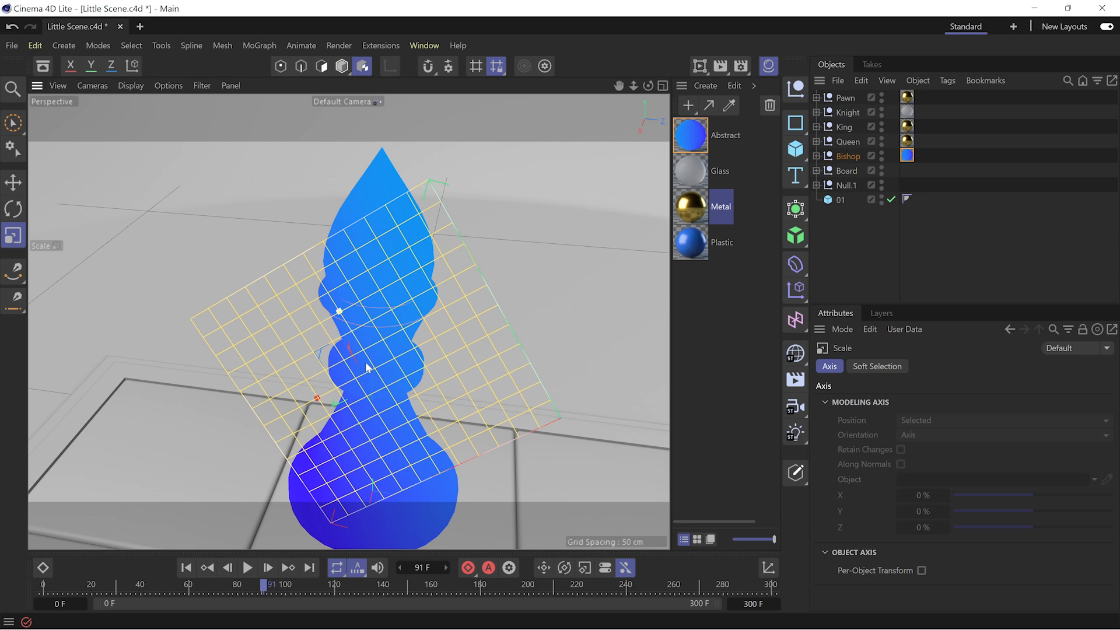
pyautogui.moveTo(315, 401); pyautogui.dragTo(372, 367)
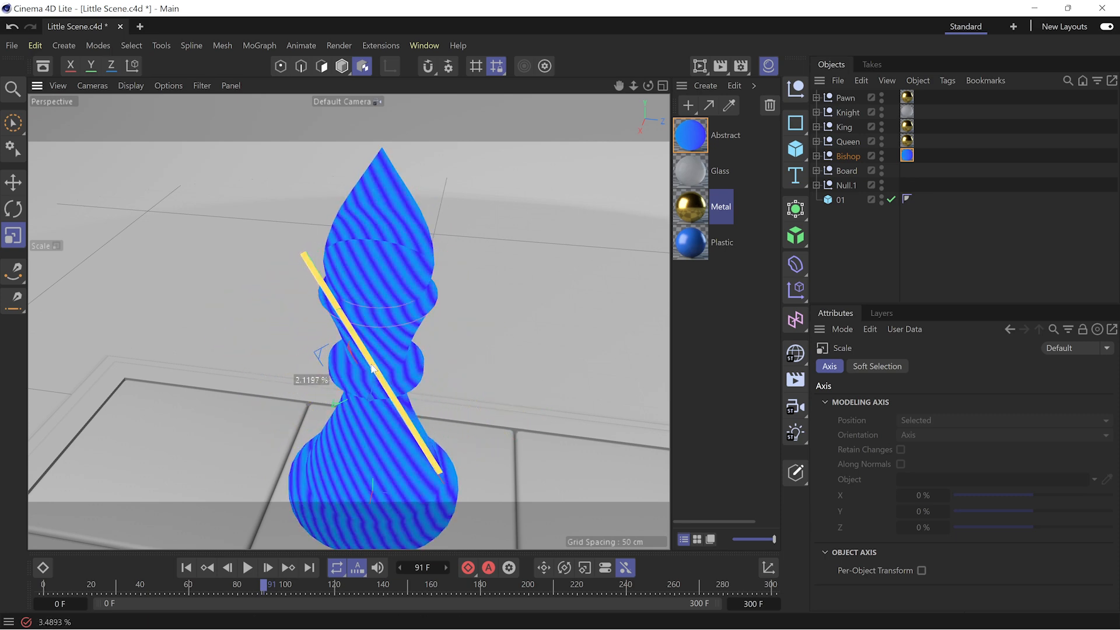
pyautogui.keyDown('alt'); pyautogui.moveTo(416, 327); pyautogui.dragTo(389, 297); pyautogui.keyUp('alt')
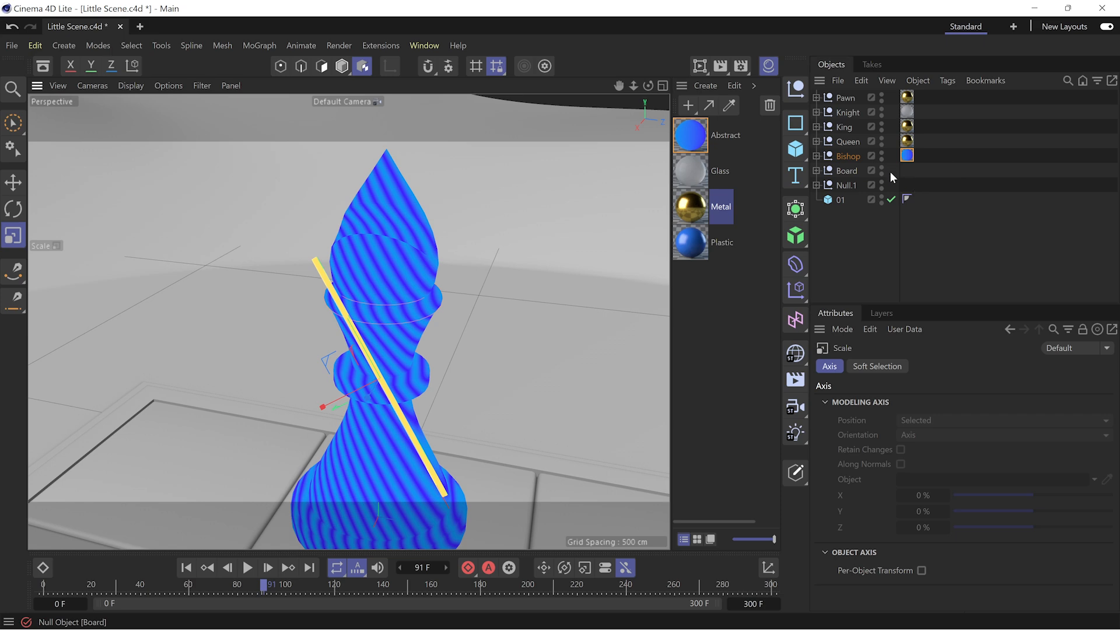
# Step: Switch the projection of the Bishop's Abstract material tag to UVW Mapping
pyautogui.click(908, 157)
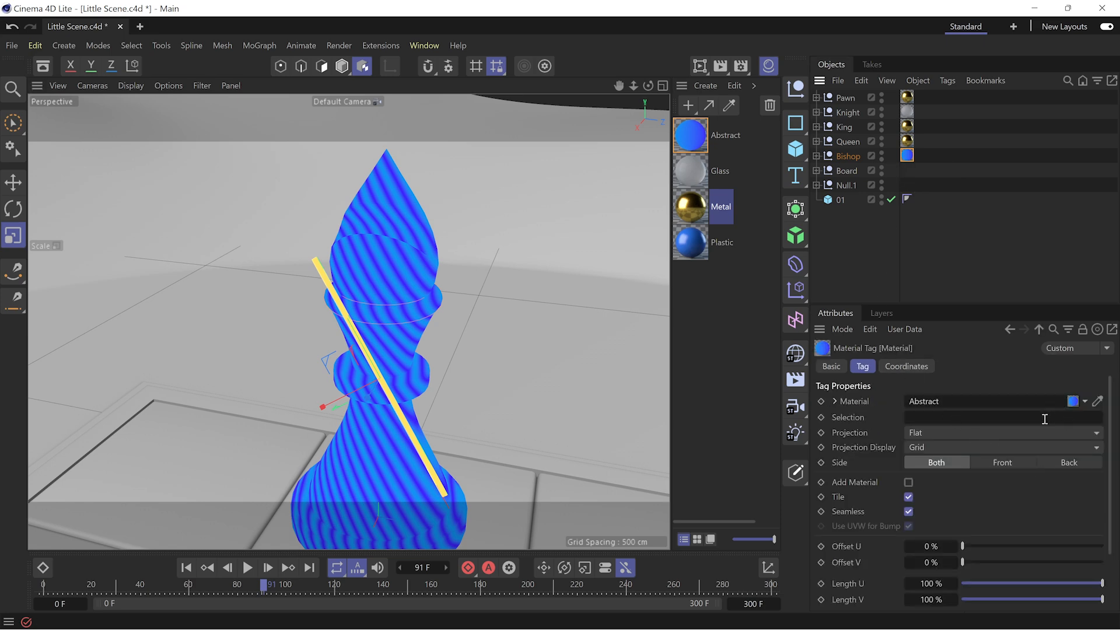
pyautogui.click(1020, 436)
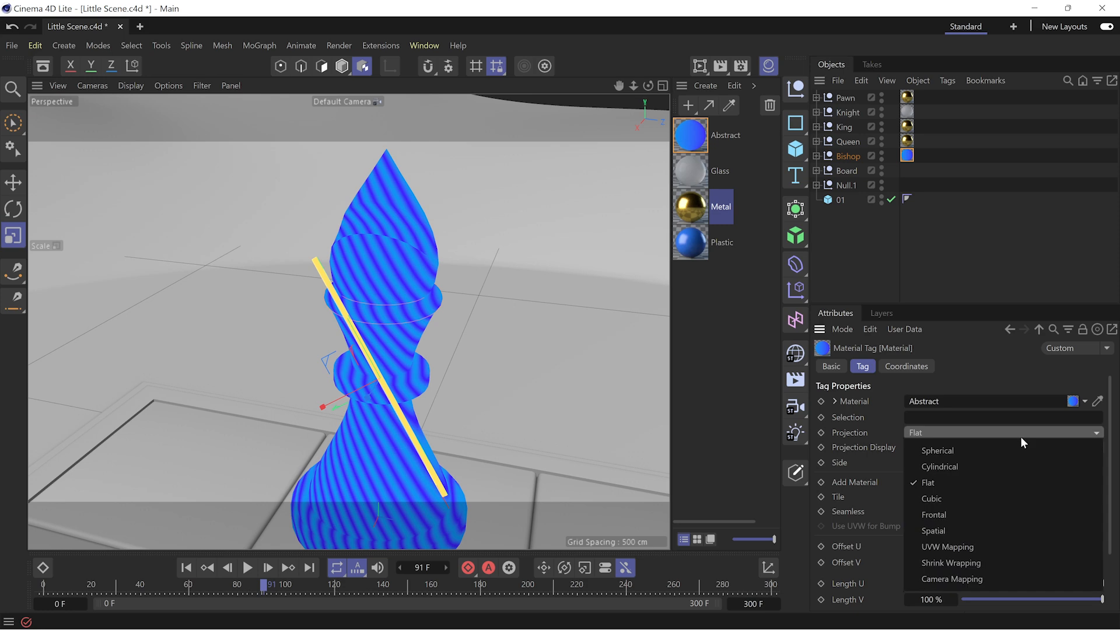
pyautogui.click(996, 541)
pyautogui.keyDown('alt'); pyautogui.moveTo(438, 331); pyautogui.dragTo(360, 311); pyautogui.keyUp('alt')
pyautogui.keyDown('alt'); pyautogui.moveTo(361, 312); pyautogui.dragTo(347, 361, button='right'); pyautogui.keyUp('alt')
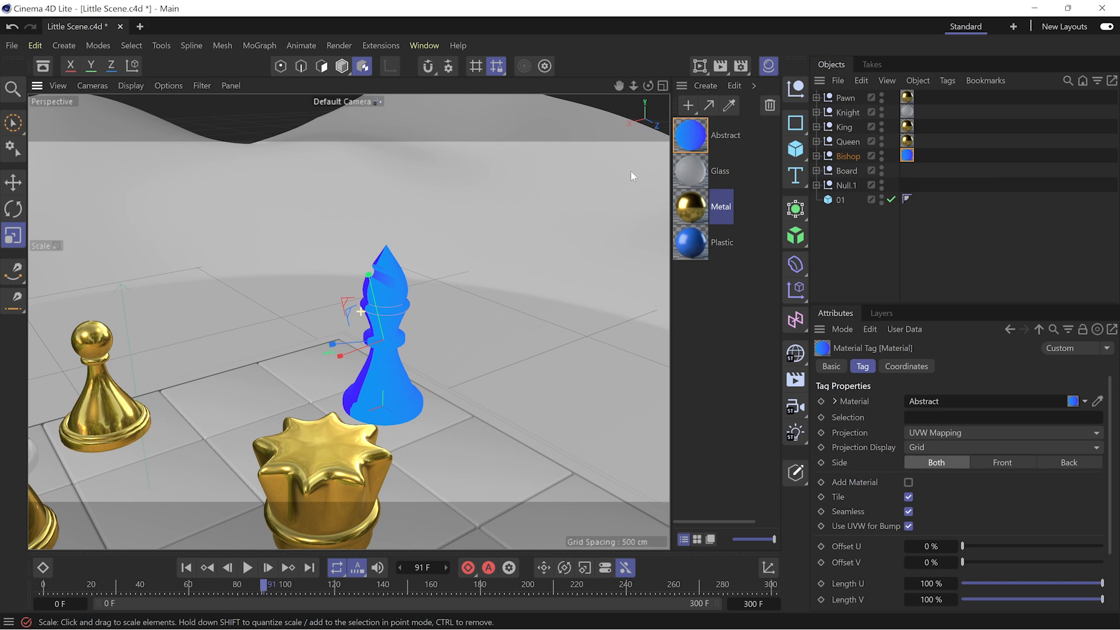
# Step: Replace the Bishop's material with Glass and apply the Plastic material to the chessboard's outer frame
pyautogui.moveTo(909, 161); pyautogui.dragTo(907, 157)
pyautogui.keyDown('alt'); pyautogui.moveTo(374, 286); pyautogui.dragTo(329, 273); pyautogui.keyUp('alt')
pyautogui.hotkey('ctrl', 'shift', 'a')
pyautogui.moveTo(690, 242); pyautogui.dragTo(567, 348)
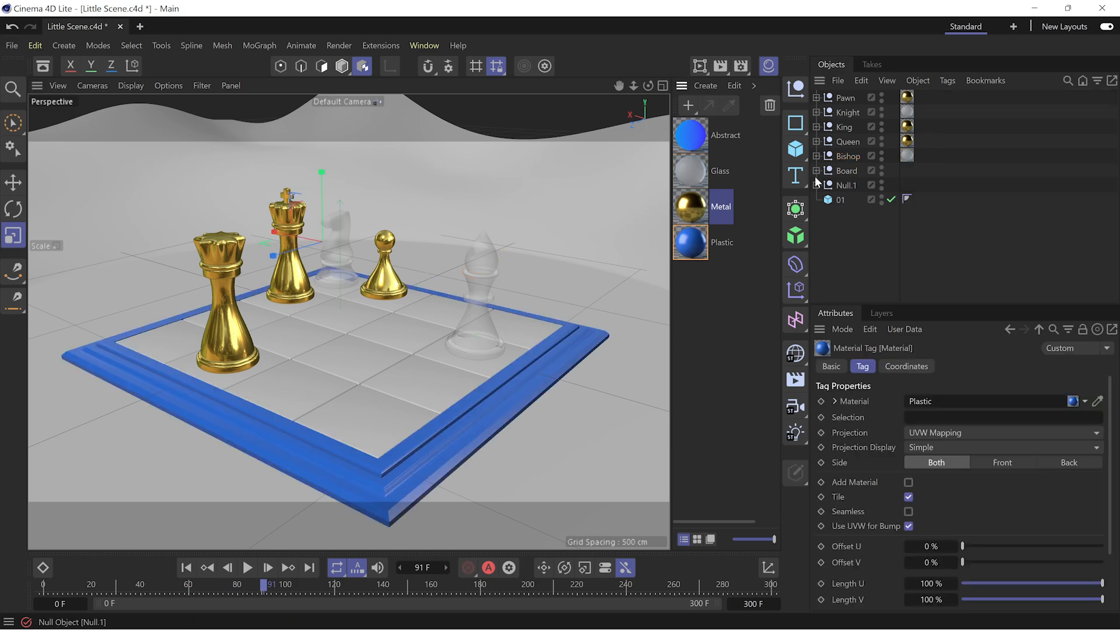
# Step: Give both the board's Base and Edge the Plastic material, and apply Abstract to the Null.1 backdrop
pyautogui.click(816, 170)
pyautogui.keyDown('ctrl'); pyautogui.moveTo(945, 199); pyautogui.dragTo(945, 185); pyautogui.keyUp('ctrl')
pyautogui.click(817, 172)
pyautogui.moveTo(690, 135); pyautogui.dragTo(845, 185)
# Step: Apply Metal to the light board tiles and Glass to the dark board tiles
pyautogui.click(817, 170)
pyautogui.click(825, 214)
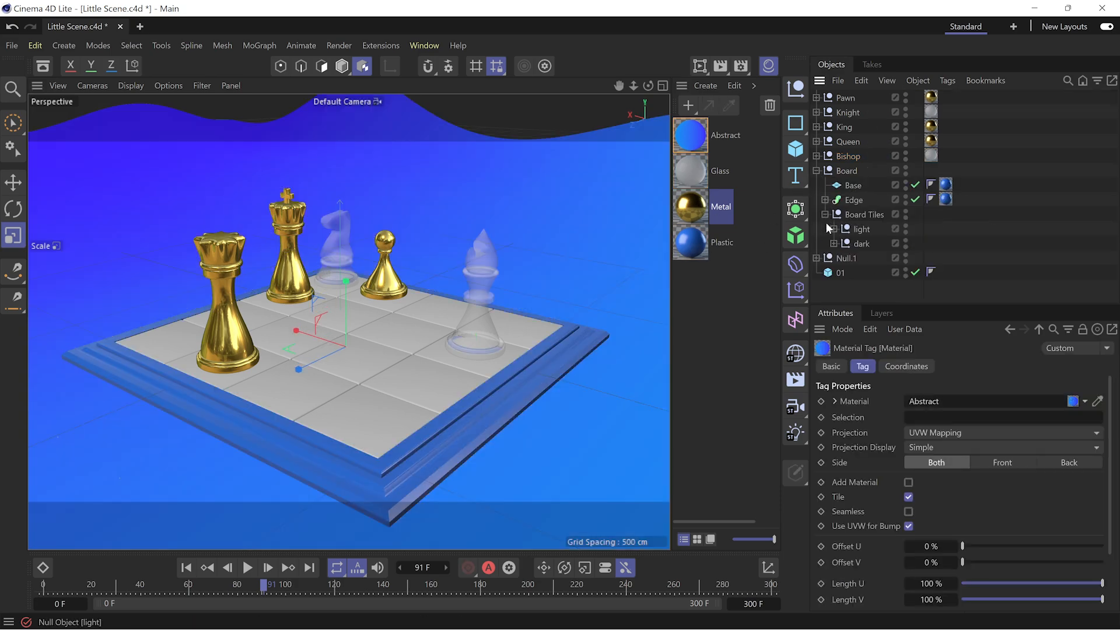
pyautogui.moveTo(690, 207); pyautogui.dragTo(860, 229)
pyautogui.moveTo(690, 171); pyautogui.dragTo(859, 243)
pyautogui.keyDown('alt'); pyautogui.moveTo(356, 312); pyautogui.dragTo(353, 346); pyautogui.keyUp('alt')
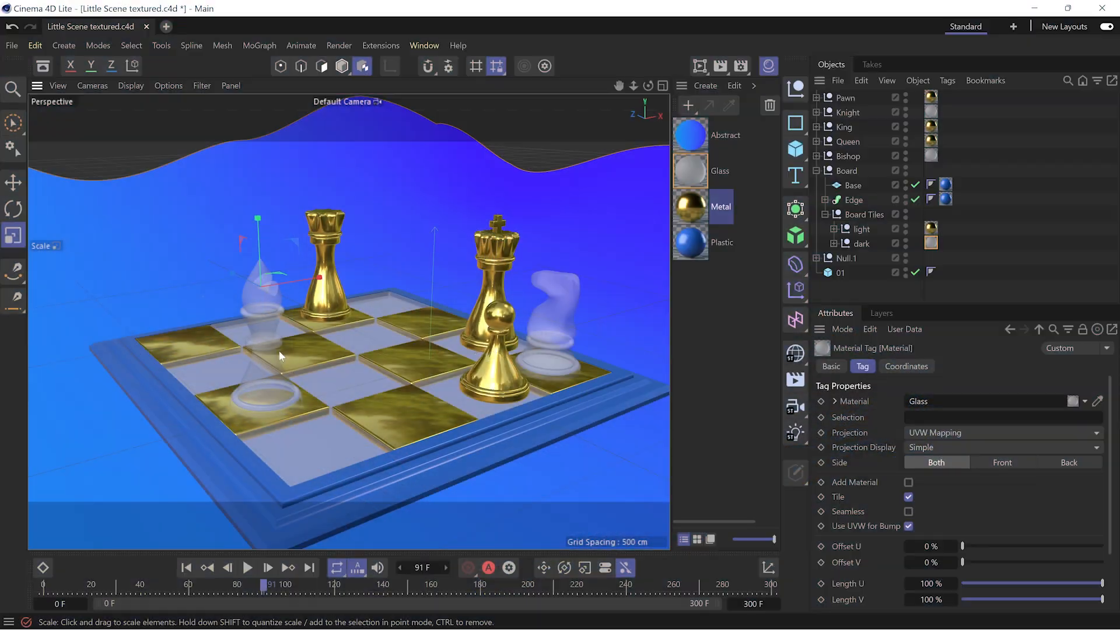
# Step: Preview the scene in an interactive render region narrowed around the queen and glass bishop, raise its quality, and close the region
pyautogui.keyDown('alt'); pyautogui.moveTo(306, 371); pyautogui.dragTo(383, 332); pyautogui.keyUp('alt')
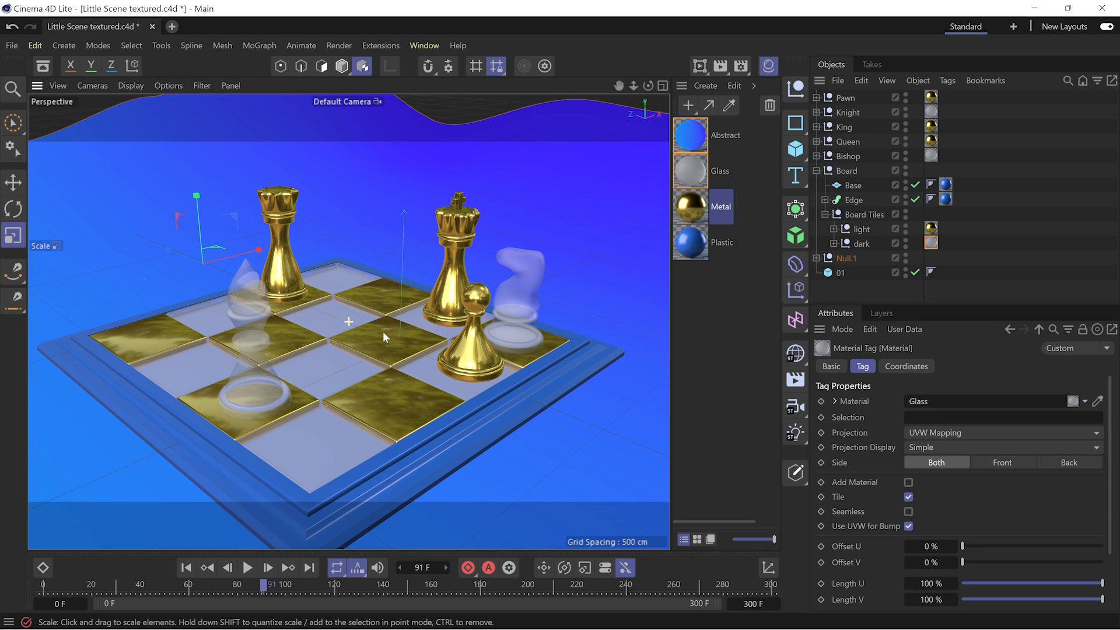
pyautogui.hotkey('ctrl', 'r')
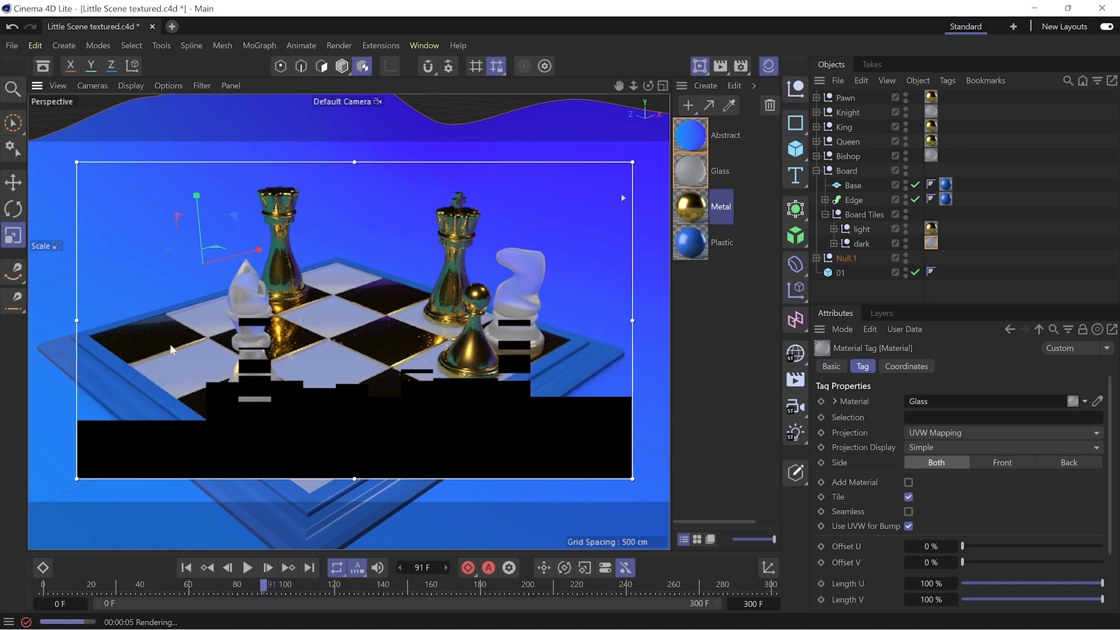
pyautogui.moveTo(82, 321); pyautogui.dragTo(407, 321)
pyautogui.moveTo(631, 321); pyautogui.dragTo(581, 321)
pyautogui.moveTo(526, 162); pyautogui.dragTo(291, 157)
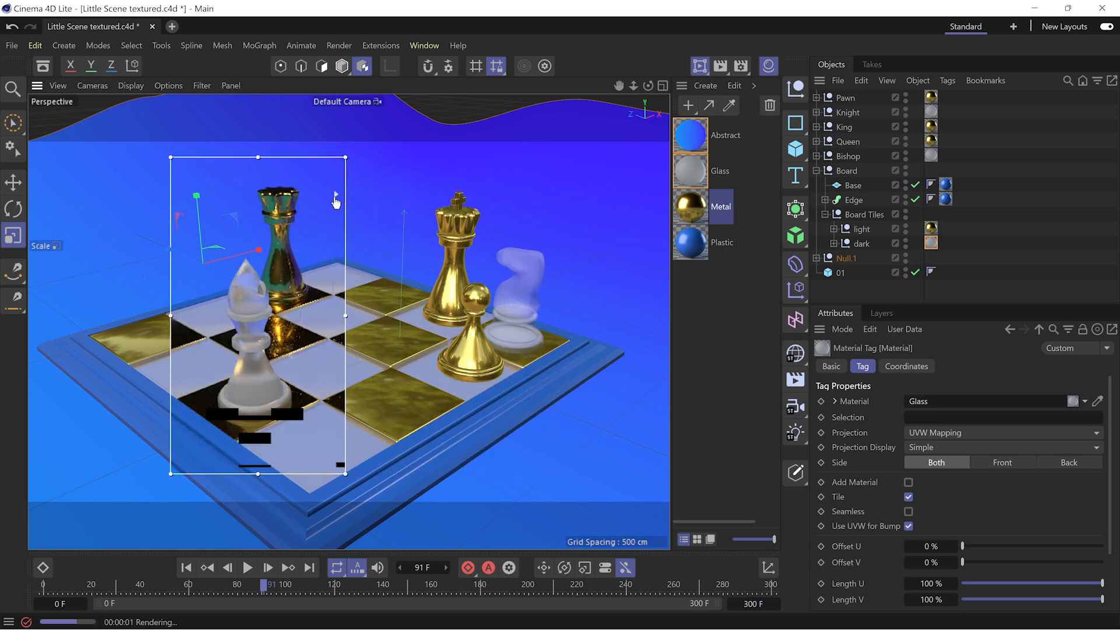
pyautogui.moveTo(338, 421); pyautogui.dragTo(344, 271)
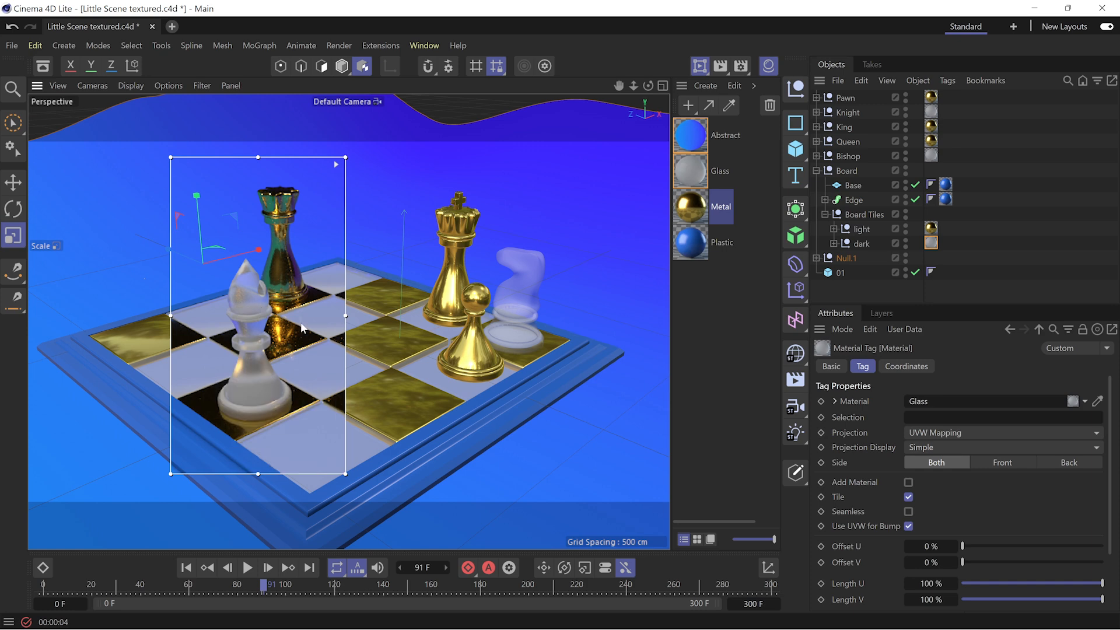
pyautogui.hotkey('alt', 'r')
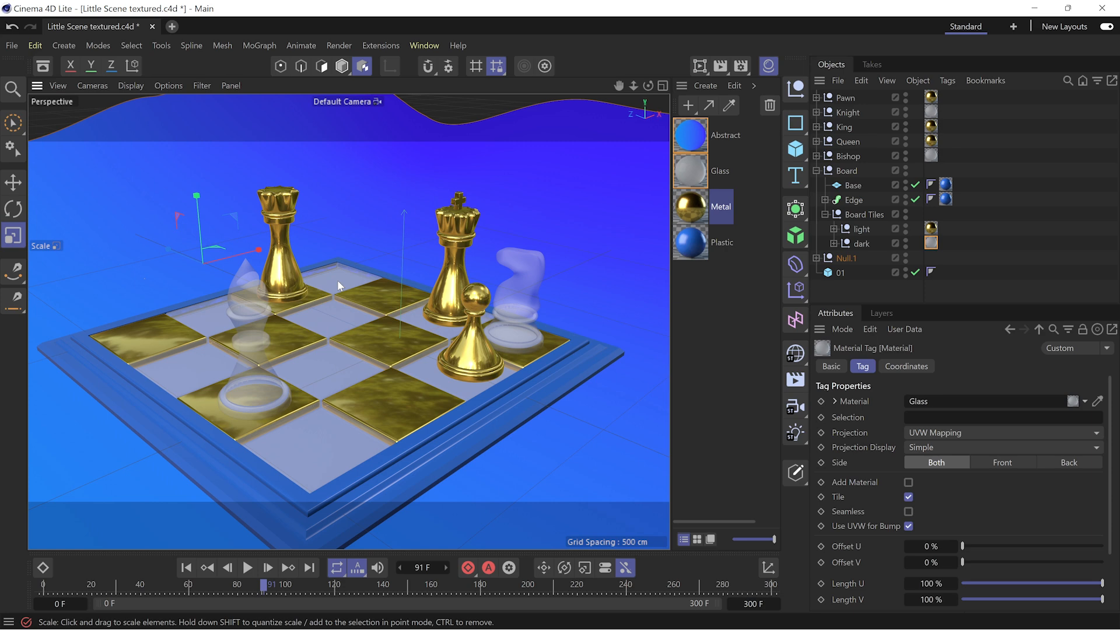
# Step: Render the full view in the viewport, reframe the board from a higher angle, and render it to the Picture Viewer
pyautogui.hotkey('ctrl', 'r')
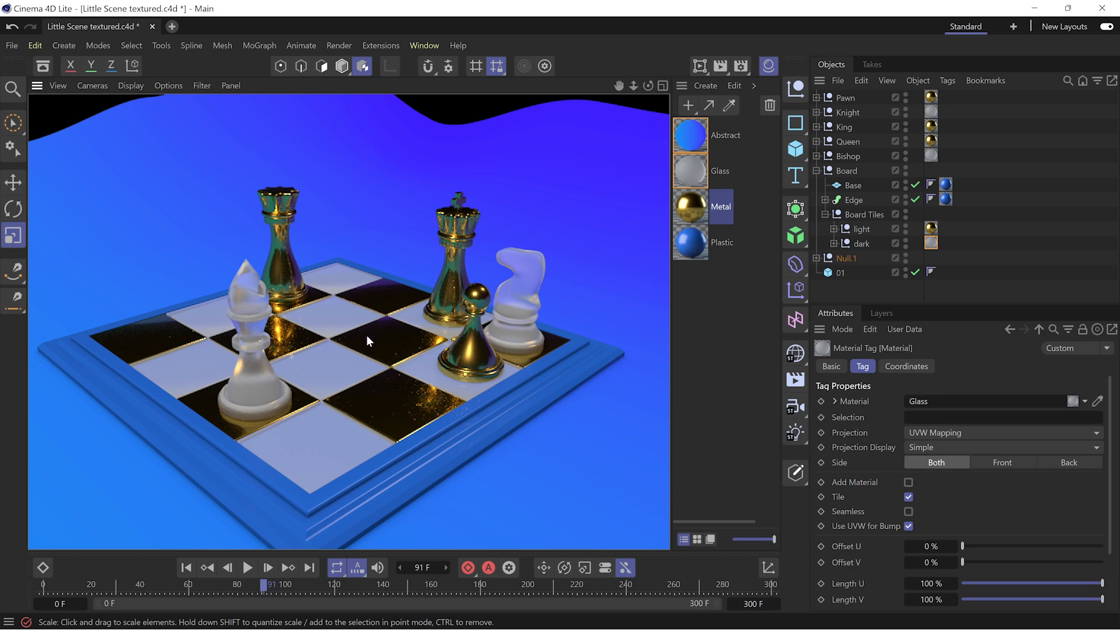
pyautogui.click(695, 255)
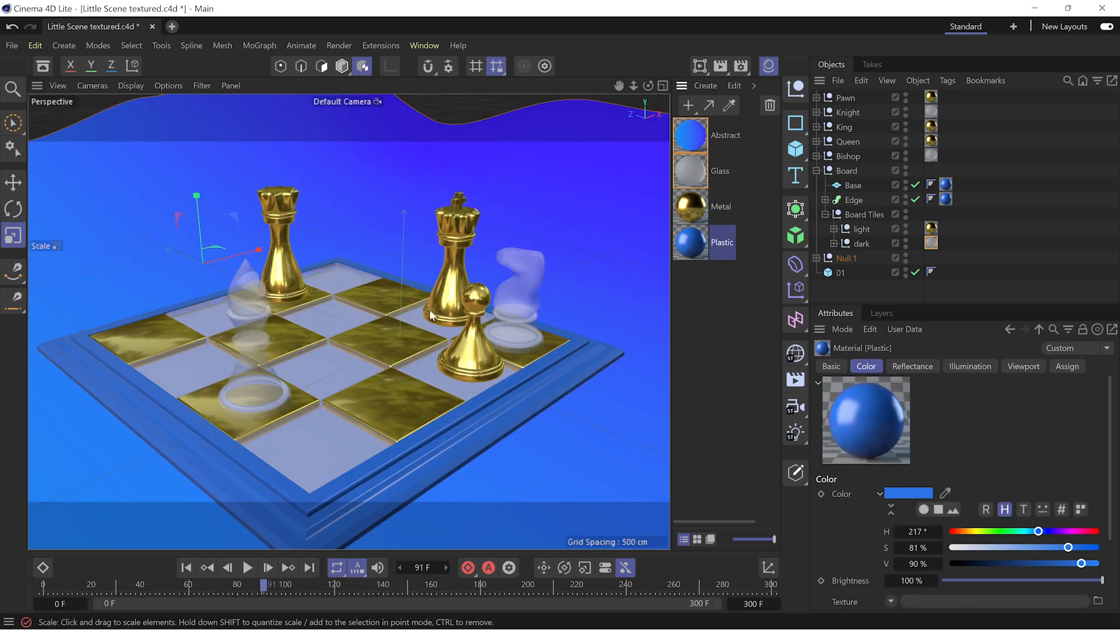
pyautogui.keyDown('alt'); pyautogui.moveTo(390, 312); pyautogui.dragTo(428, 319); pyautogui.keyUp('alt')
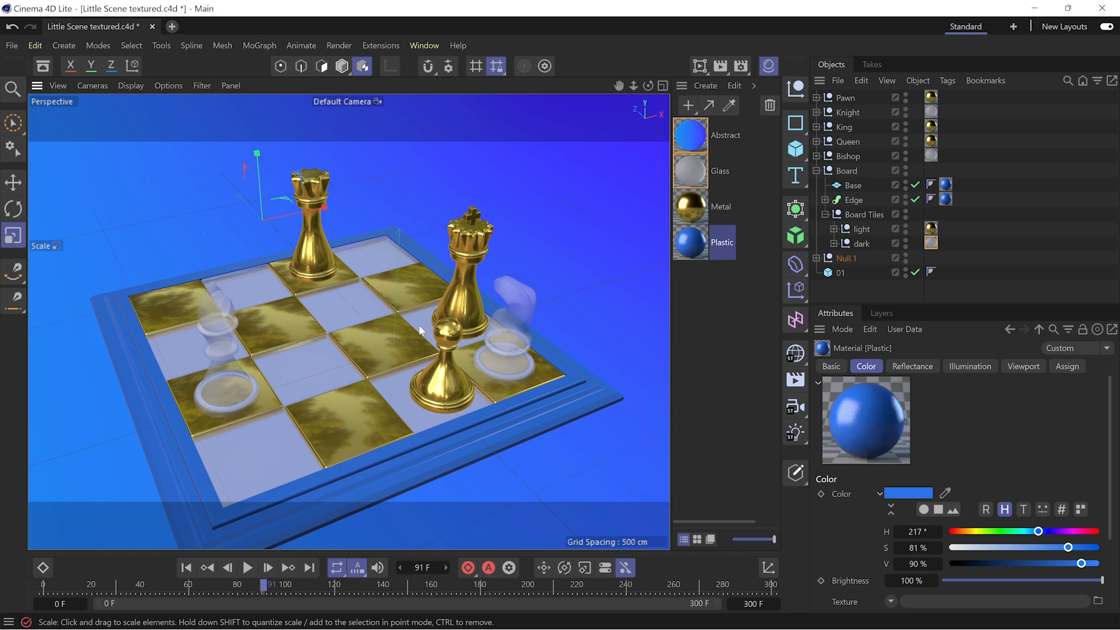
pyautogui.click(722, 66)
pyautogui.moveTo(1013, 4); pyautogui.dragTo(660, 139)
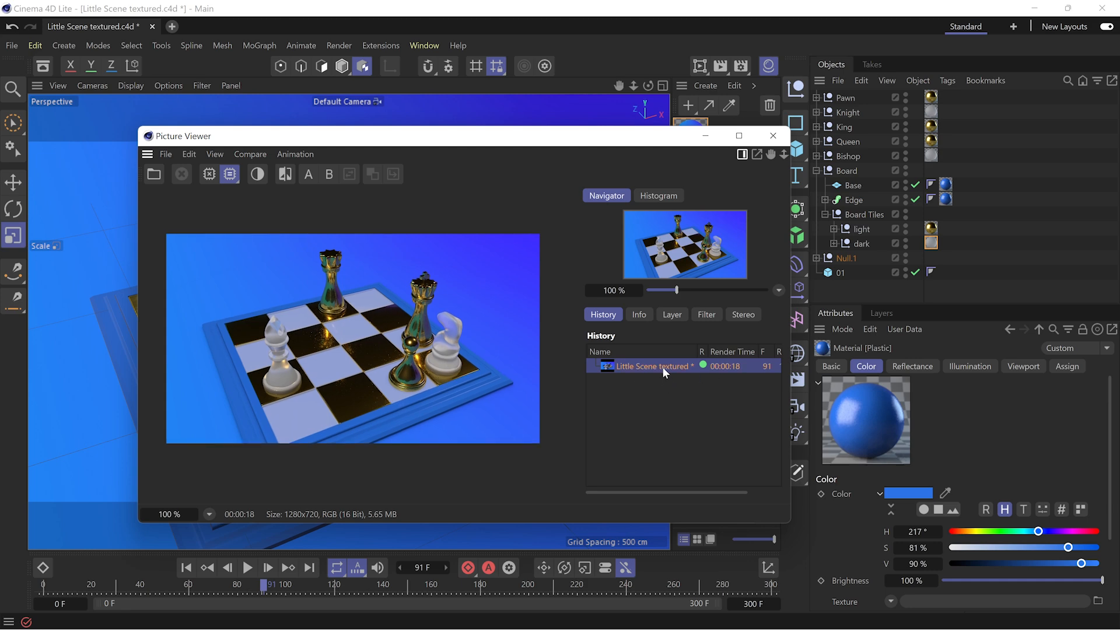
# Step: Render a second view of the board from a different angle to the Picture Viewer and display the first render from the history
pyautogui.click(720, 139)
pyautogui.keyDown('alt'); pyautogui.moveTo(181, 299); pyautogui.dragTo(285, 306); pyautogui.keyUp('alt')
pyautogui.scroll(3, 286, 307)
pyautogui.hotkey('shift', 'r')
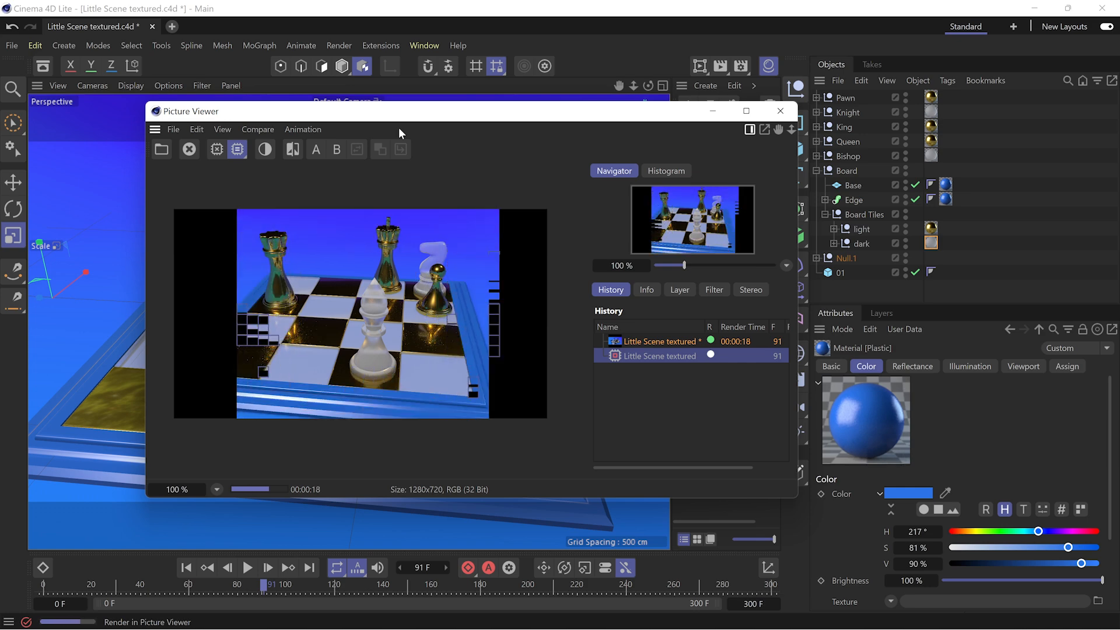
pyautogui.click(681, 341)
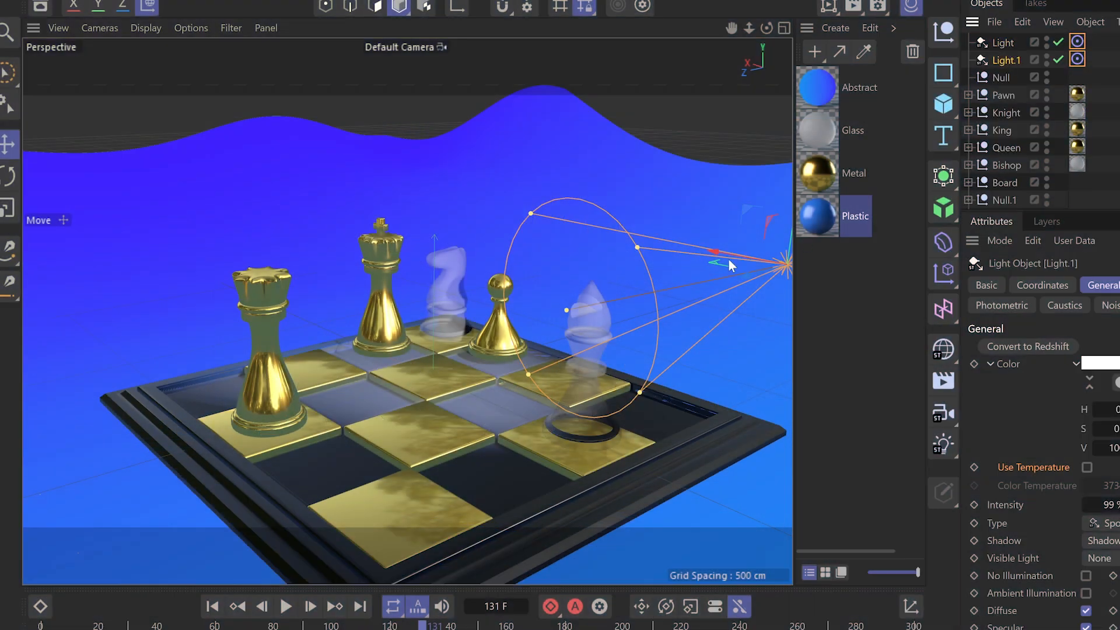
# Step: Move spotlight Light.1 to the opposite side of the board, add an area light, and raise it high above the pieces
pyautogui.moveTo(740, 312); pyautogui.dragTo(107, 213)
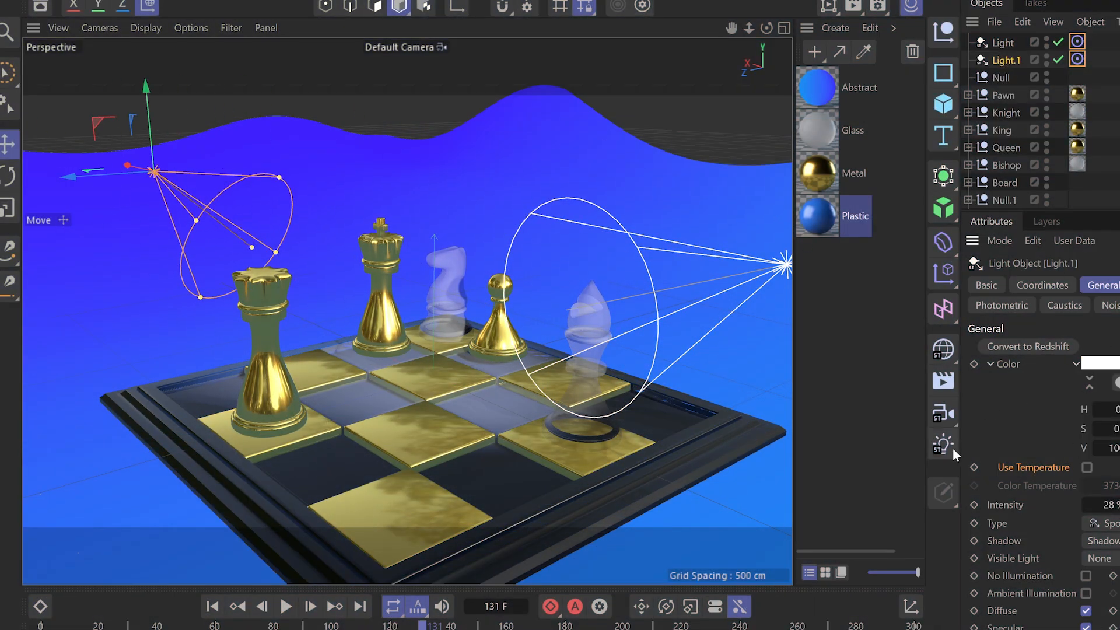
pyautogui.moveTo(951, 446); pyautogui.dragTo(1013, 503)
pyautogui.moveTo(436, 309); pyautogui.dragTo(435, 17)
pyautogui.click(8, 175)
pyautogui.click(8, 144)
pyautogui.scroll(2, 443, 317)
pyautogui.keyDown('alt'); pyautogui.moveTo(444, 316); pyautogui.dragTo(444, 257, button='middle'); pyautogui.keyUp('alt')
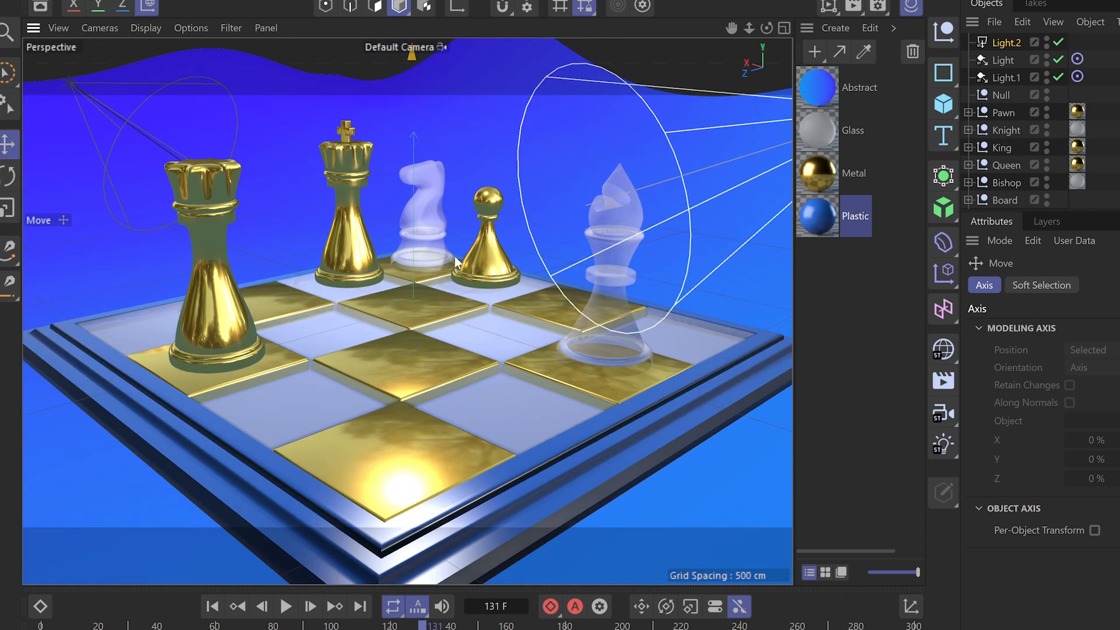
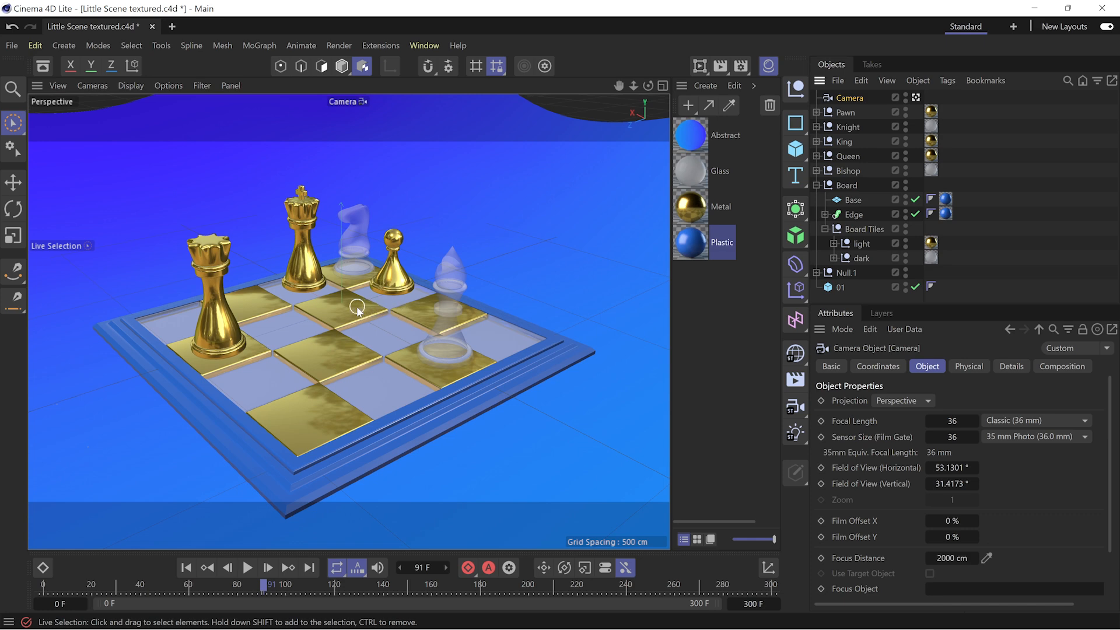
# Step: Reframe the chessboard through the Camera, switch out to the default camera, and return to the Camera's view
pyautogui.keyDown('alt'); pyautogui.moveTo(363, 297); pyautogui.dragTo(440, 274); pyautogui.keyUp('alt')
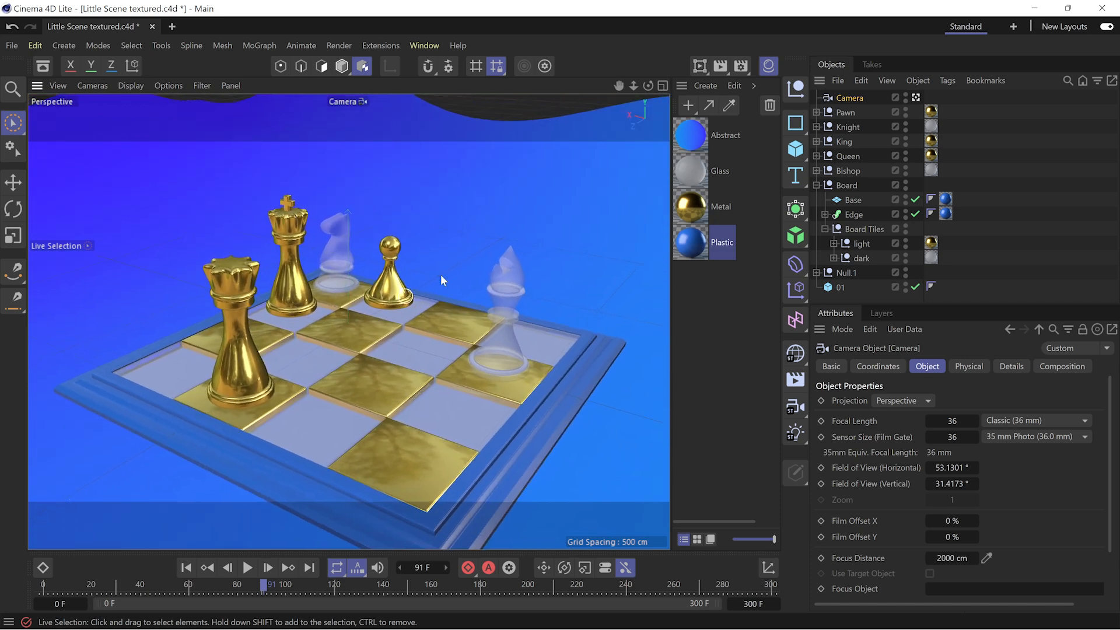
pyautogui.click(916, 98)
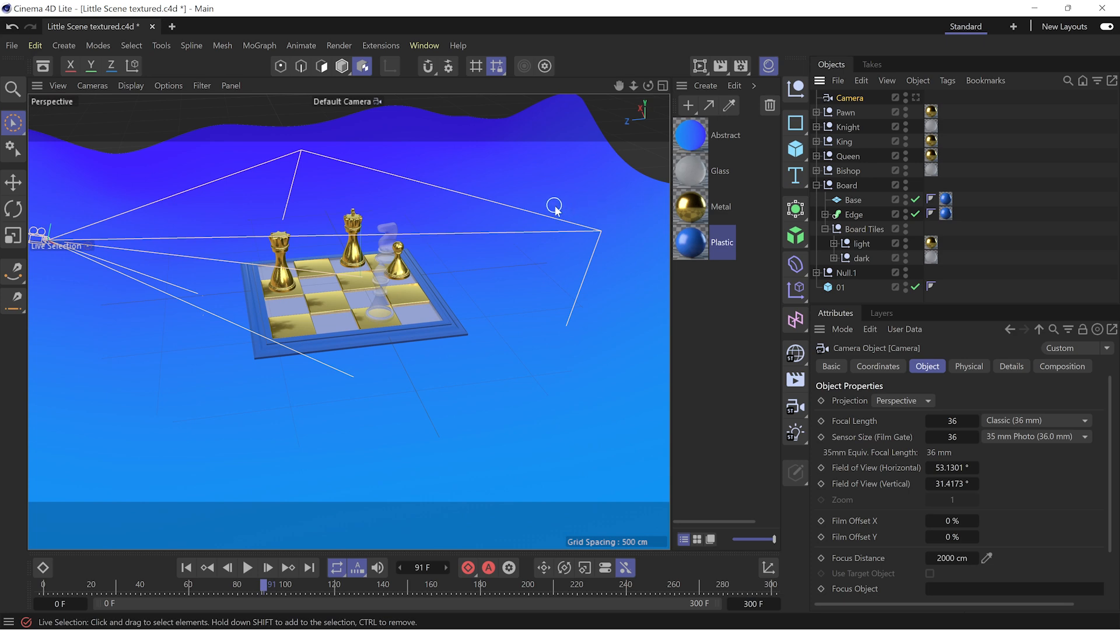
pyautogui.click(916, 97)
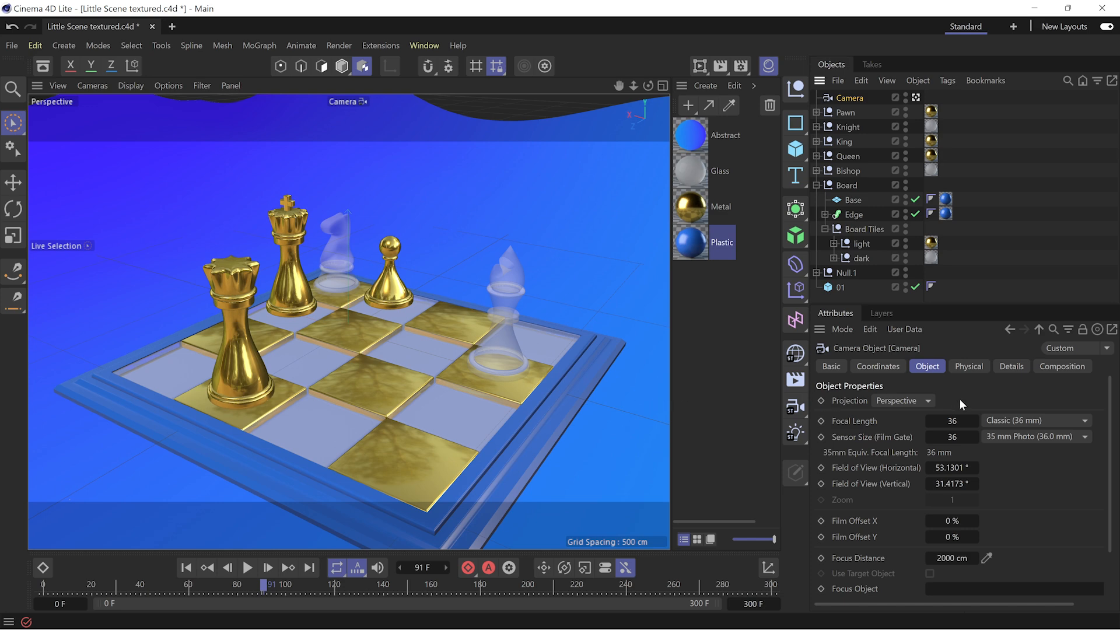
# Step: Try the Normal Lens (50 mm), Super Wide (15 mm) and Portrait (80 mm) focal length presets on the Camera
pyautogui.click(1038, 418)
pyautogui.click(1041, 503)
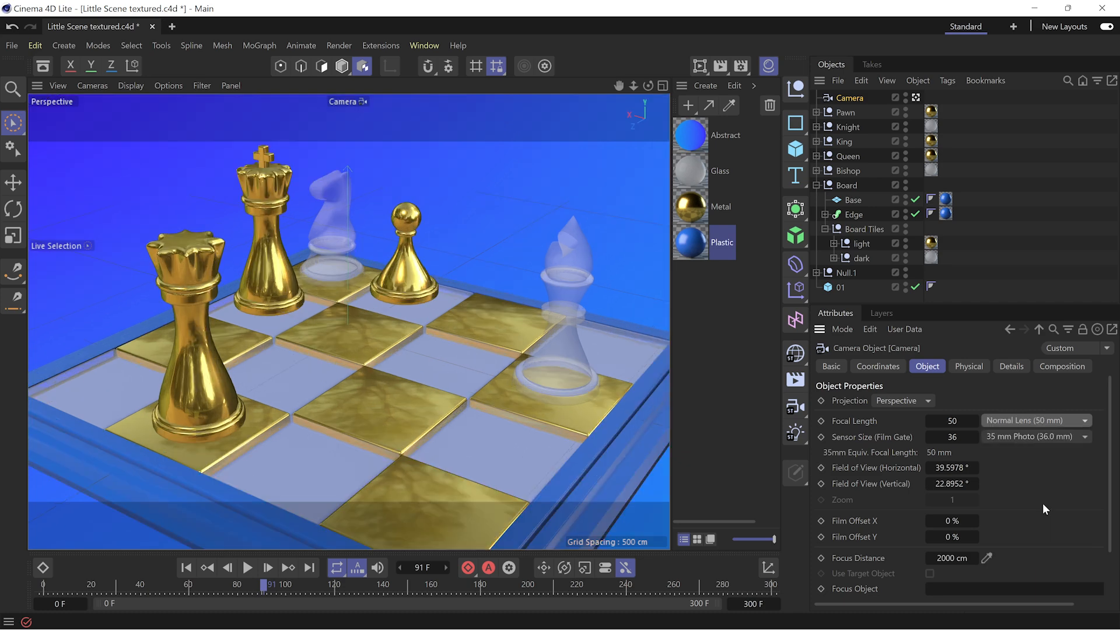
pyautogui.click(1037, 419)
pyautogui.click(1038, 454)
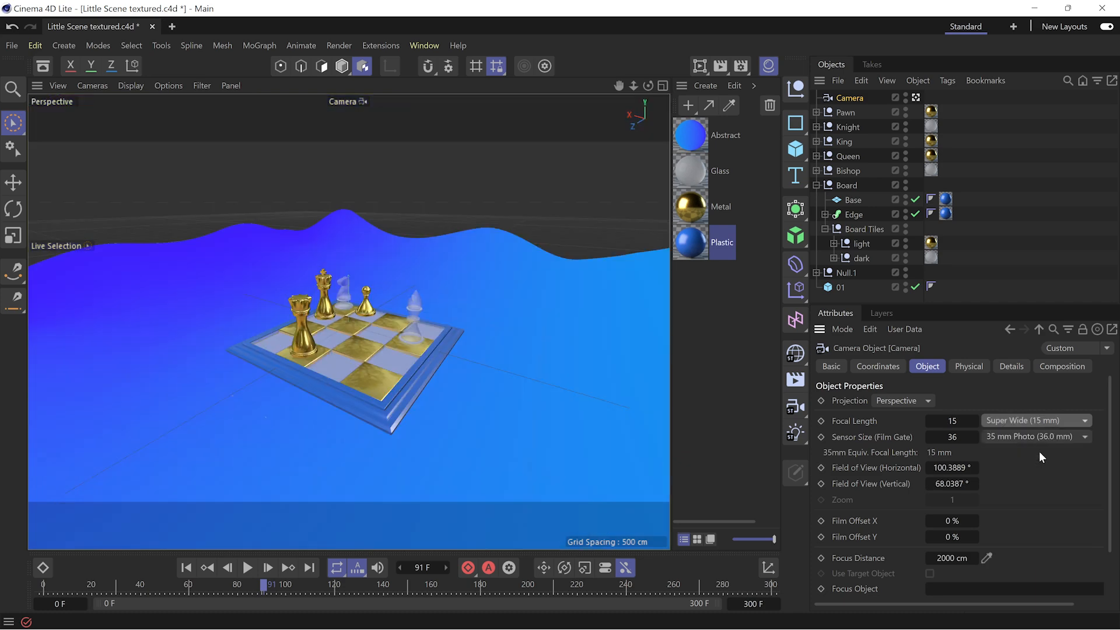
pyautogui.click(1029, 419)
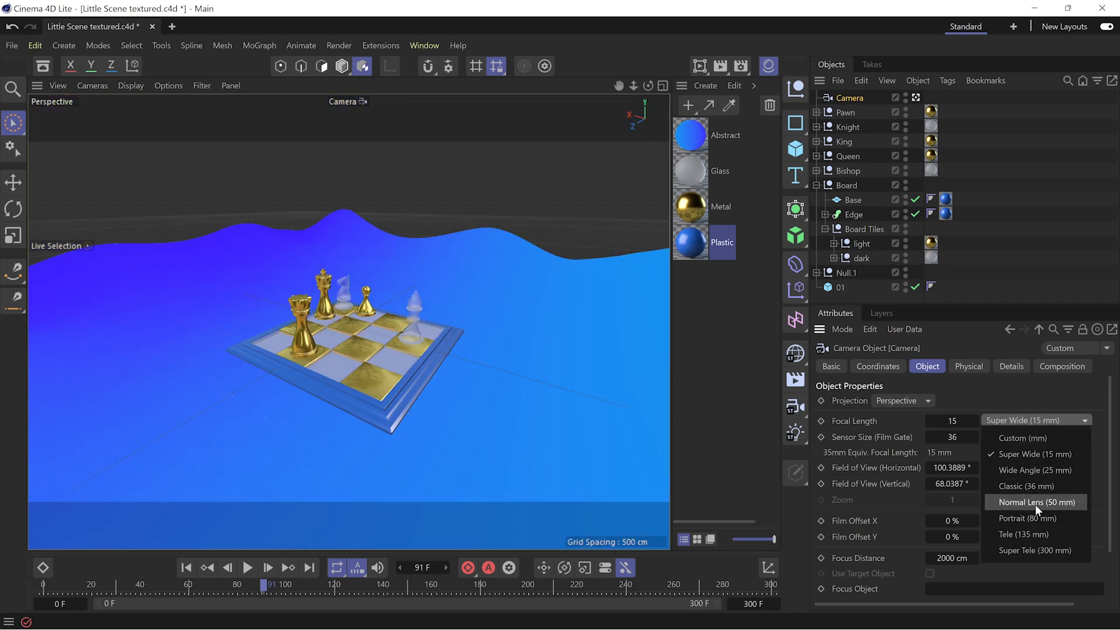
pyautogui.click(1037, 516)
# Step: Lower the Camera toward board level, try a custom 57 mm focal length, and settle on Normal Lens (50 mm)
pyautogui.keyDown('alt'); pyautogui.moveTo(224, 270); pyautogui.dragTo(367, 293); pyautogui.keyUp('alt')
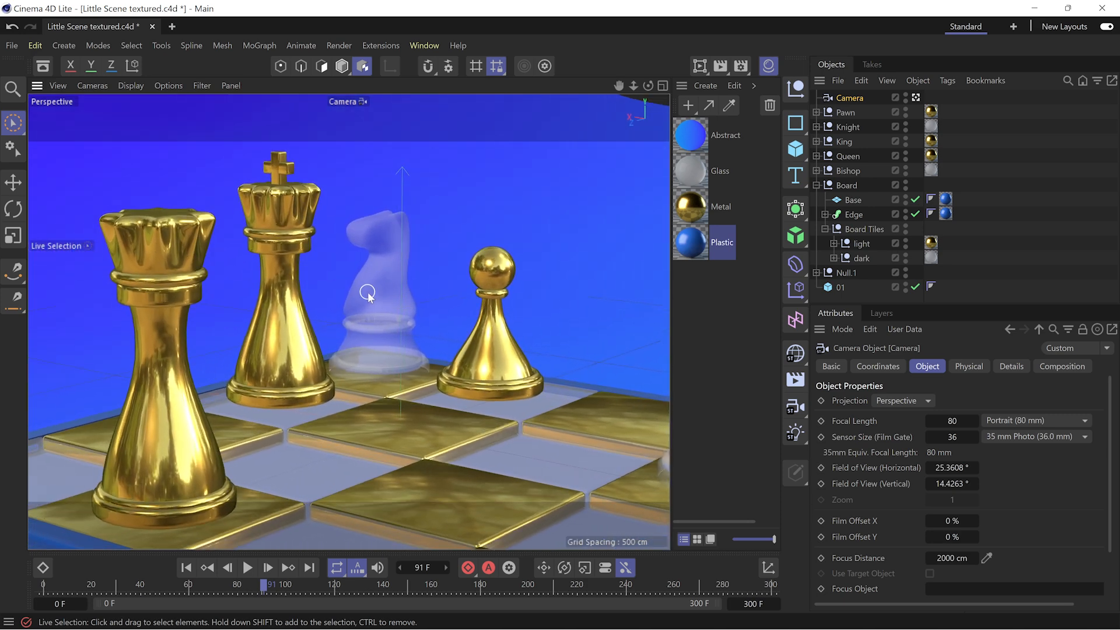
pyautogui.moveTo(939, 418)
pyautogui.mouseDown()
pyautogui.moveTo(845, 418)
pyautogui.moveTo(939, 419)
pyautogui.mouseUp()
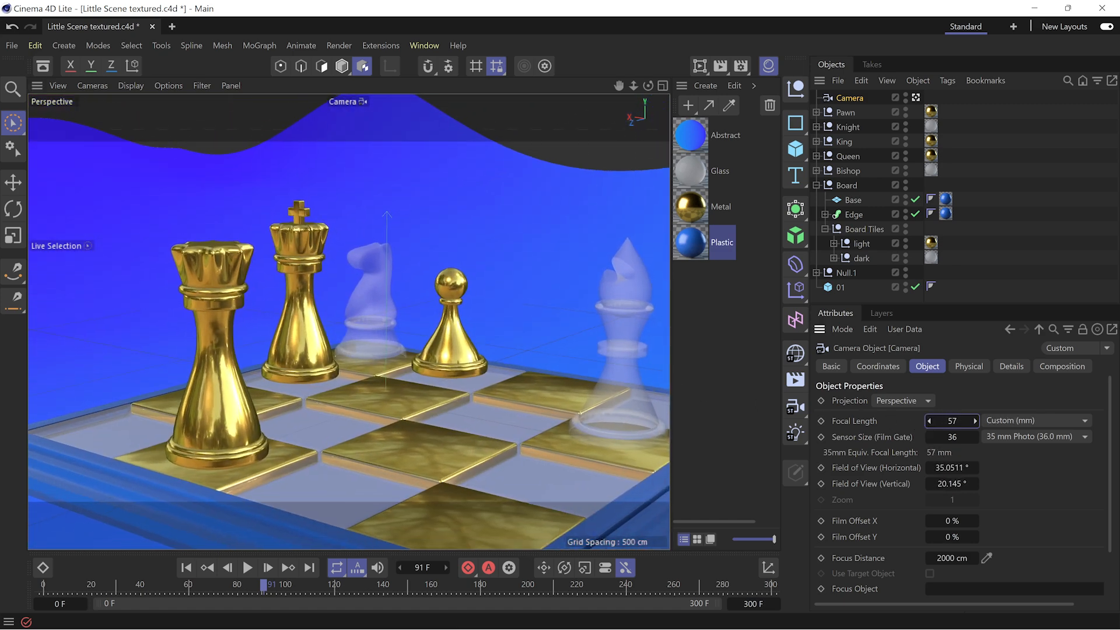
pyautogui.click(1020, 419)
pyautogui.click(1034, 504)
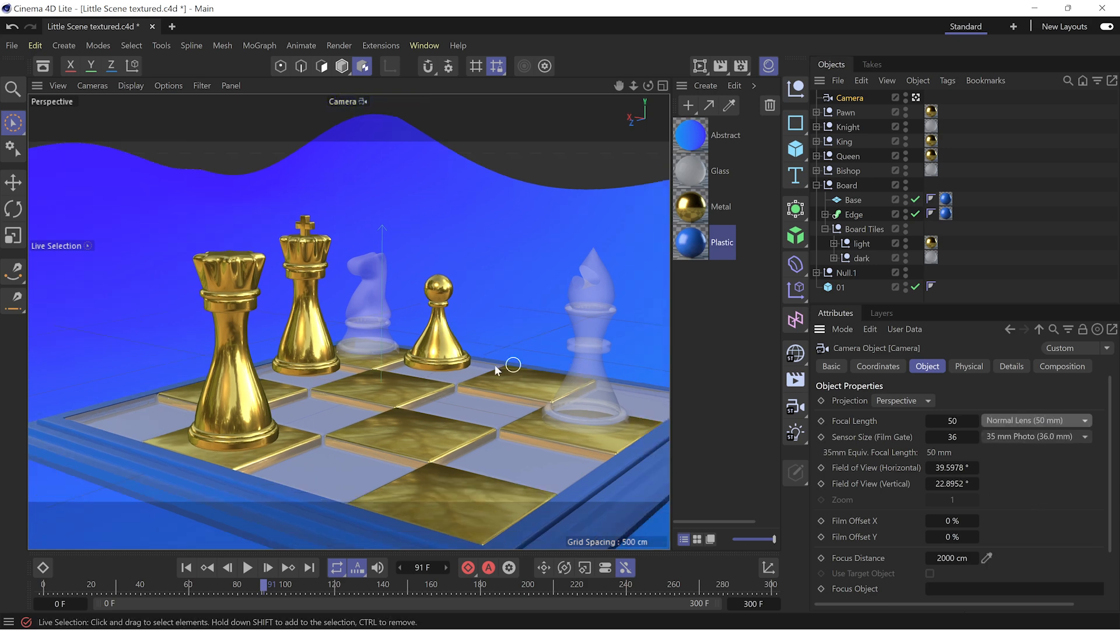
pyautogui.keyDown('alt'); pyautogui.moveTo(502, 359); pyautogui.dragTo(458, 356); pyautogui.keyUp('alt')
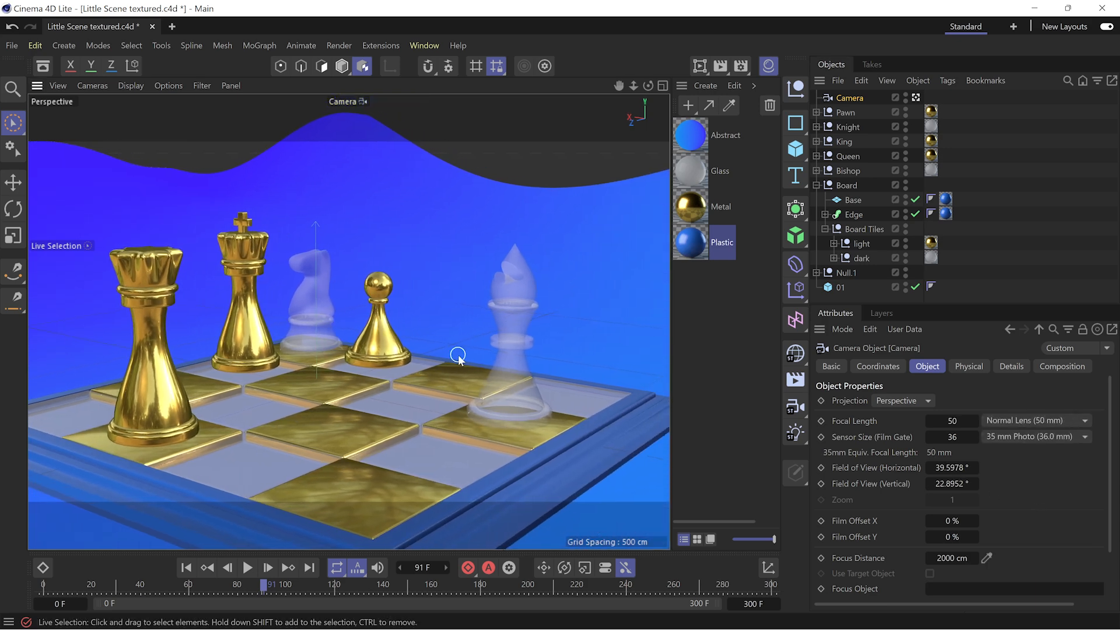
# Step: Try Parallel projection on the Camera with the whole board framed, and change the projection to Isometric
pyautogui.click(905, 400)
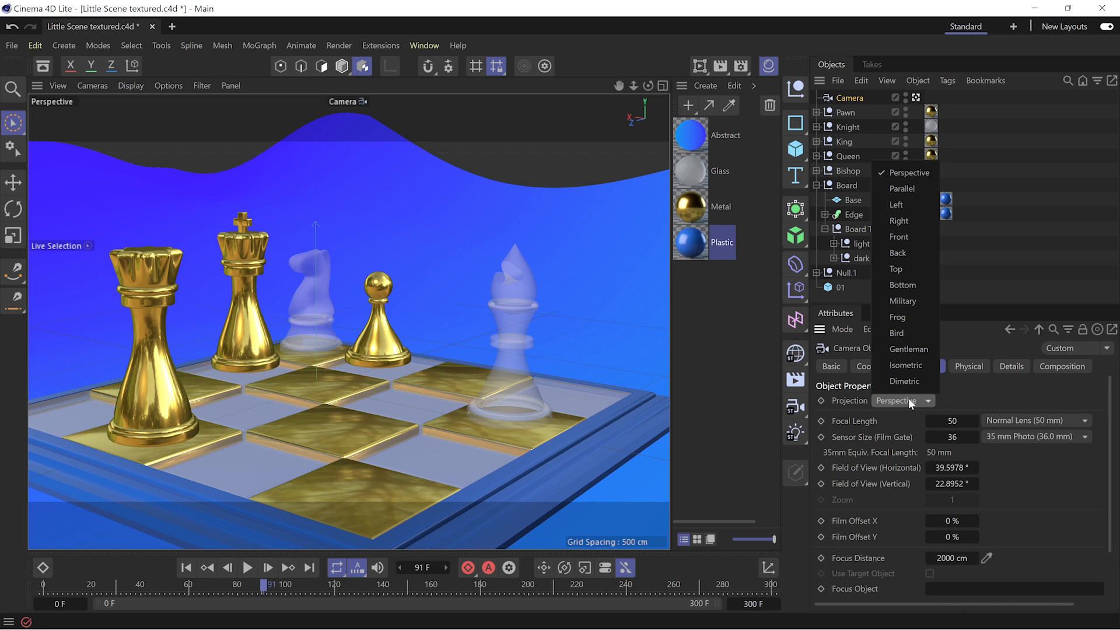
pyautogui.click(907, 191)
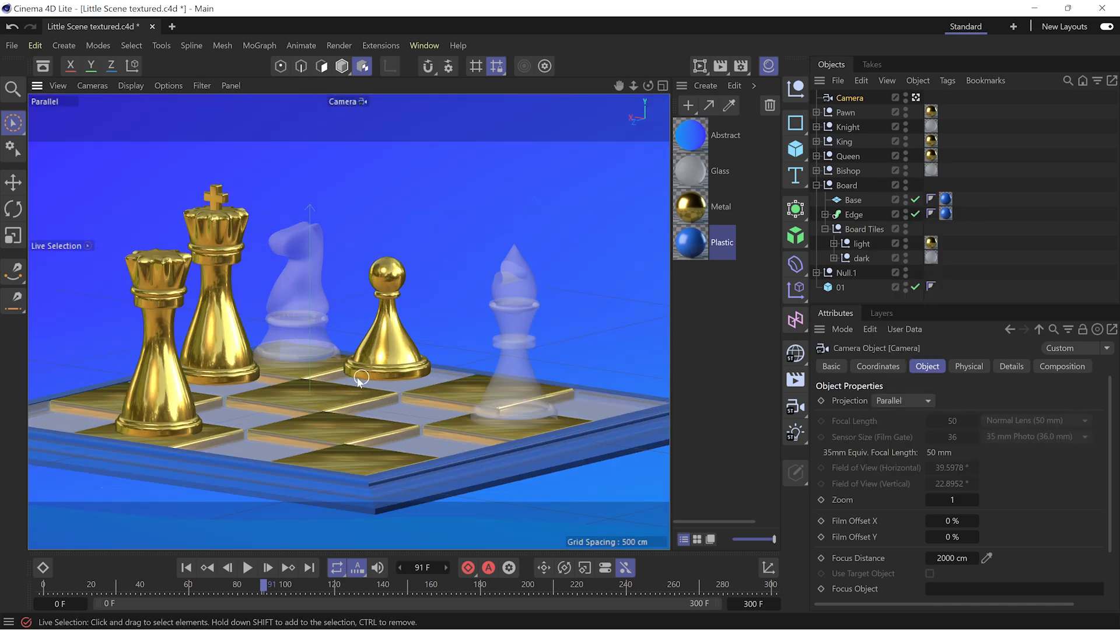
pyautogui.scroll(-5, 373, 412)
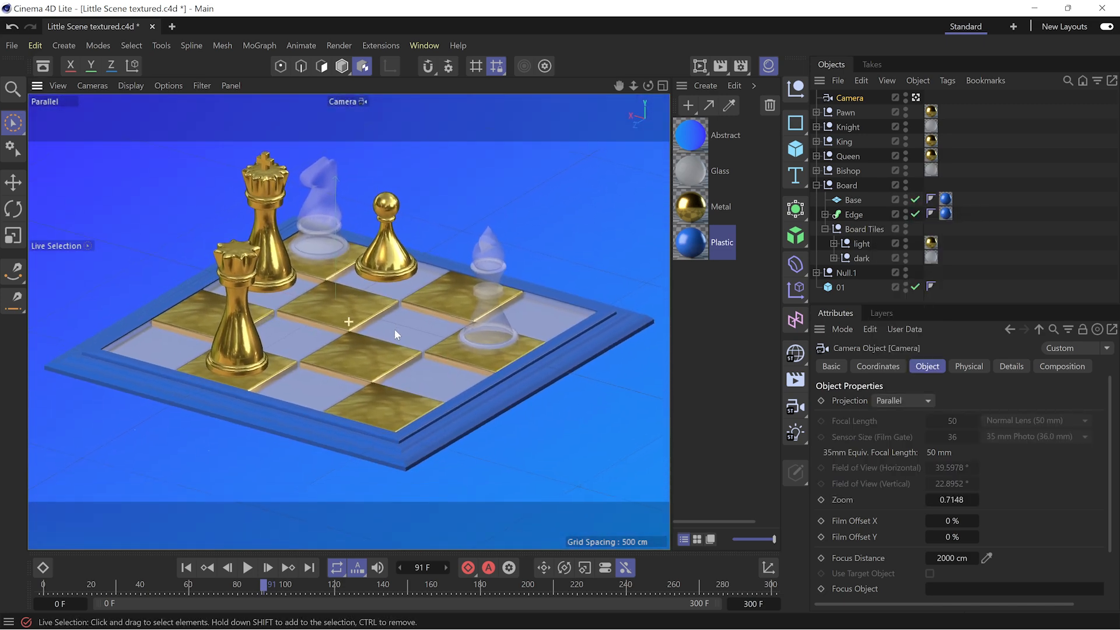
pyautogui.keyDown('alt'); pyautogui.moveTo(408, 319); pyautogui.dragTo(406, 330, button='middle'); pyautogui.keyUp('alt')
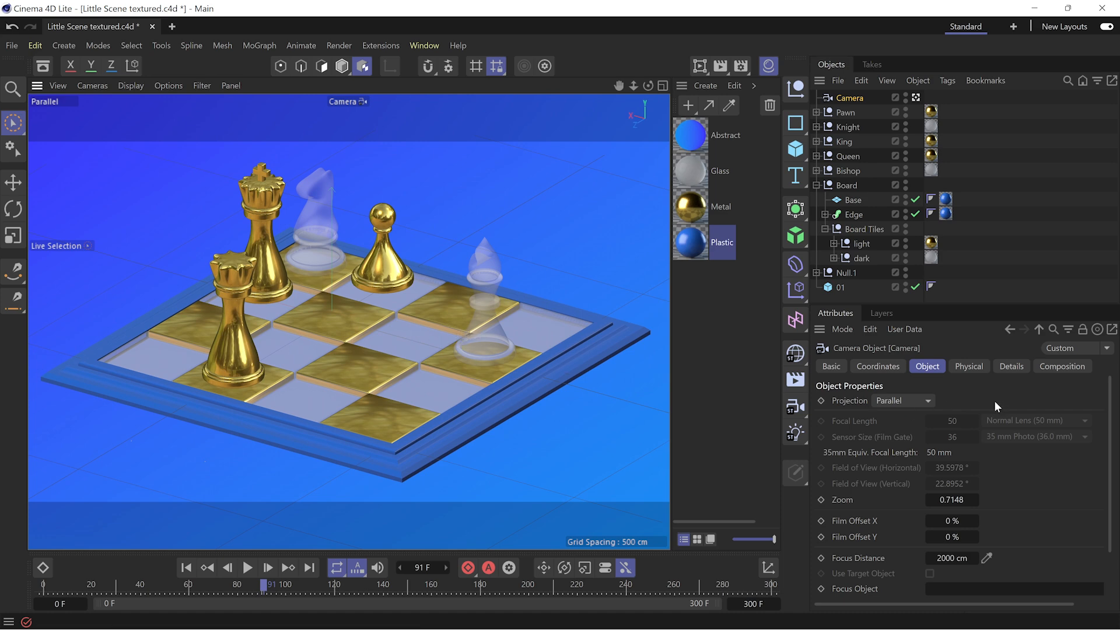
pyautogui.click(918, 400)
pyautogui.click(910, 360)
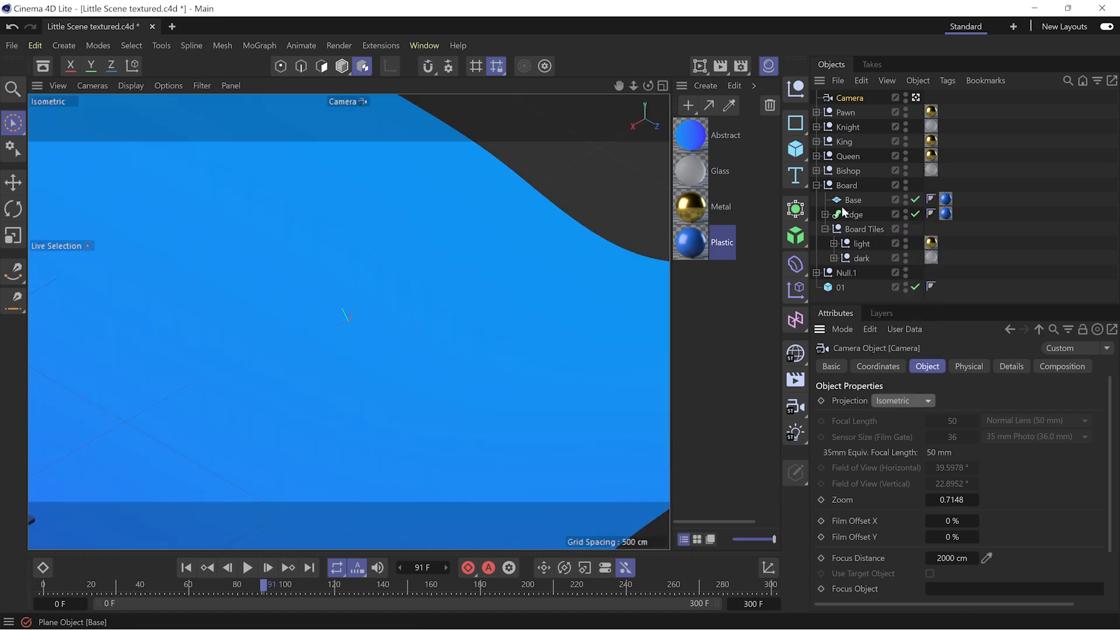
# Step: Frame the Board through the Camera in Isometric projection, and try Dimetric projection
pyautogui.click(846, 185)
pyautogui.press('o')
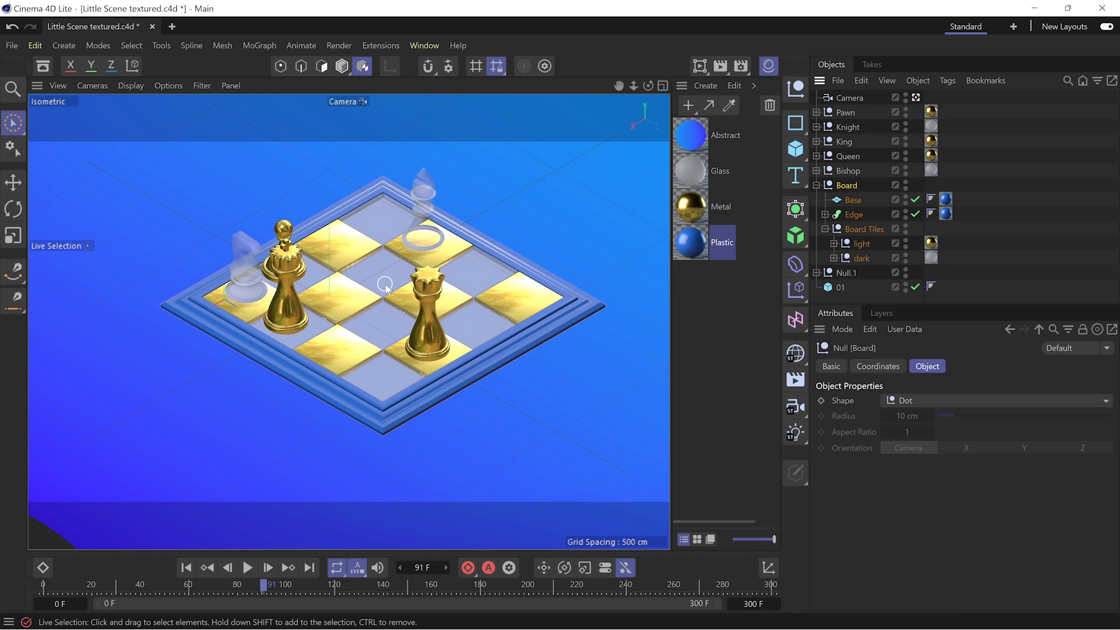
pyautogui.scroll(3, 385, 286)
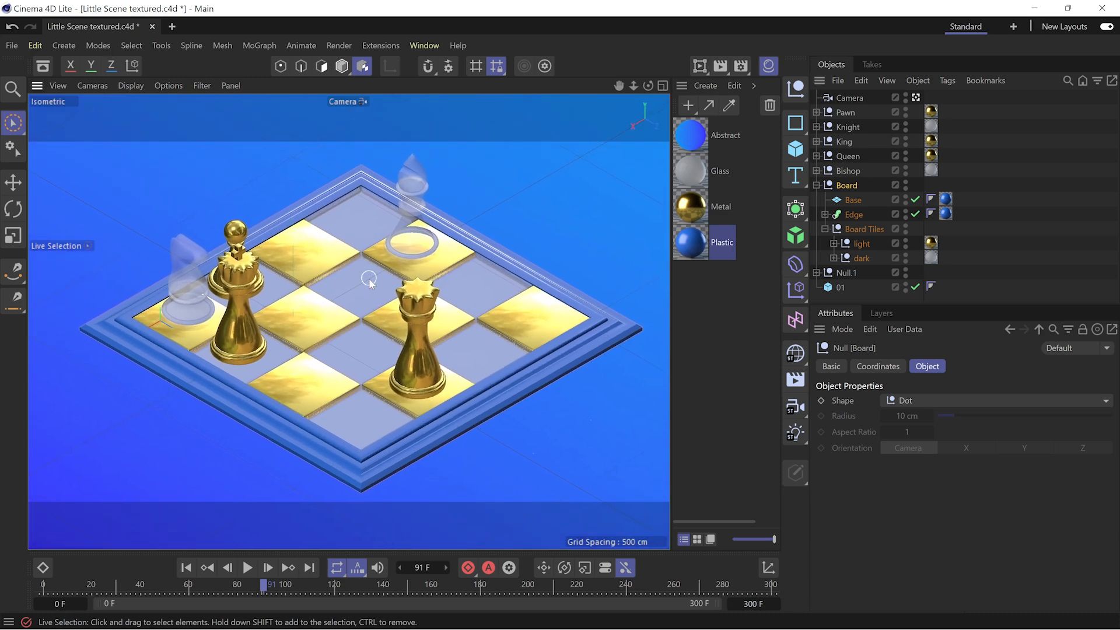
pyautogui.click(849, 98)
pyautogui.click(931, 400)
pyautogui.click(919, 383)
pyautogui.click(915, 401)
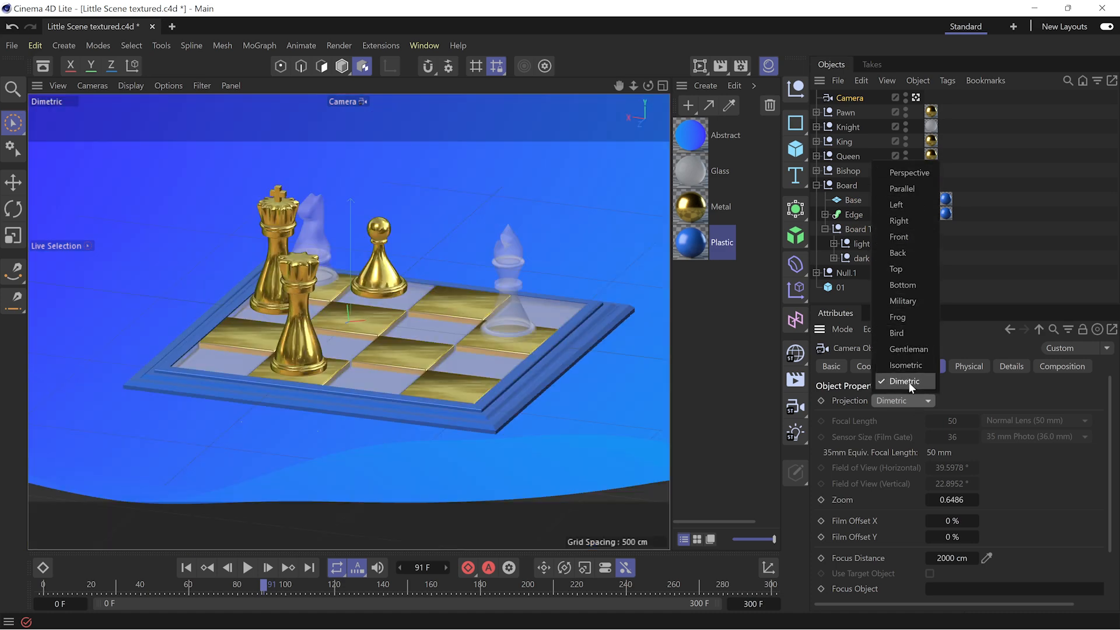
# Step: Return the Camera to Perspective projection and reframe it close on the king and knight
pyautogui.click(905, 173)
pyautogui.keyDown('alt'); pyautogui.moveTo(435, 340); pyautogui.dragTo(414, 351, button='right'); pyautogui.keyUp('alt')
pyautogui.keyDown('alt'); pyautogui.moveTo(414, 351); pyautogui.dragTo(354, 281); pyautogui.keyUp('alt')
pyautogui.moveTo(354, 281)
pyautogui.keyDown('alt'); pyautogui.mouseDown(button='right')
pyautogui.moveTo(352, 153)
pyautogui.moveTo(359, 169)
pyautogui.mouseUp(button='right'); pyautogui.keyUp('alt')
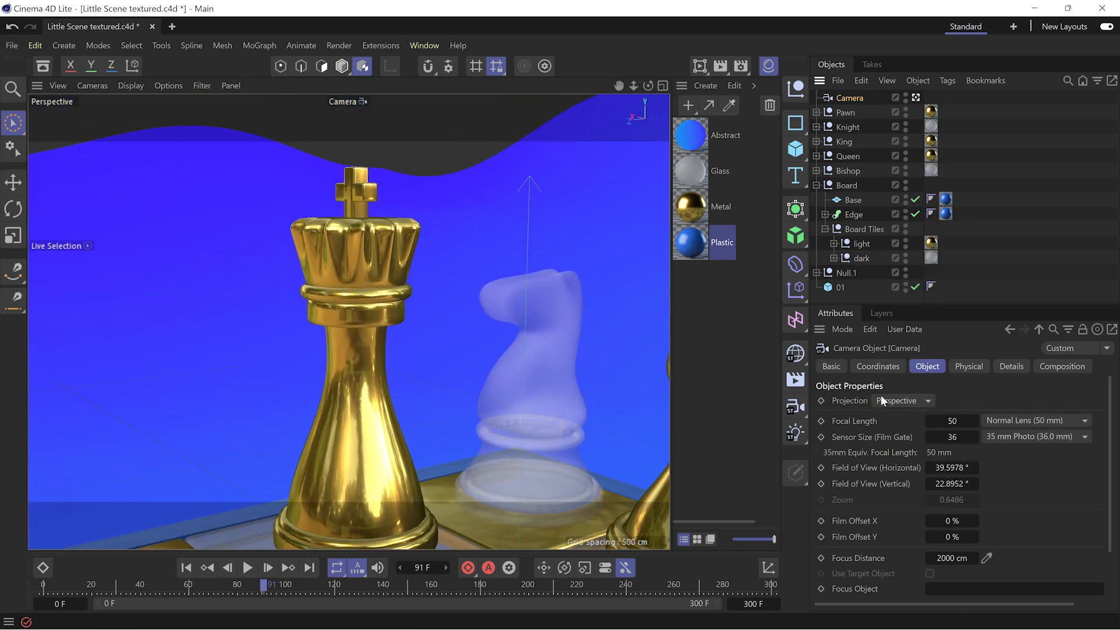
# Step: Try keyframing the Camera's position and adjusting its focal length while scrubbing through the timeline
pyautogui.click(875, 366)
pyautogui.click(826, 422)
pyautogui.moveTo(122, 590); pyautogui.dragTo(44, 588)
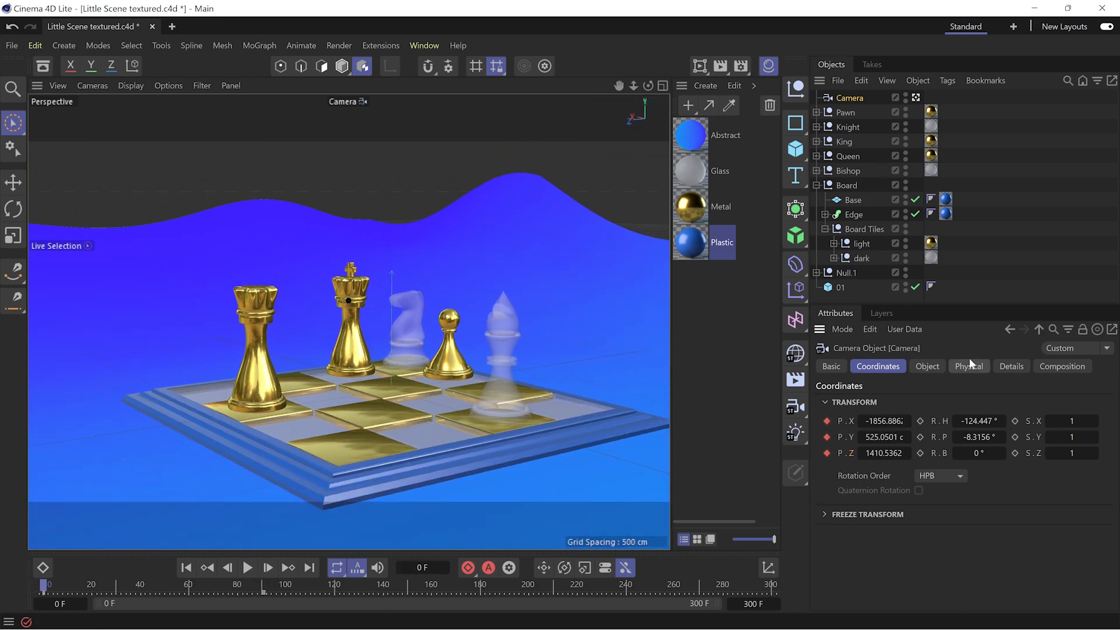
pyautogui.click(927, 367)
pyautogui.moveTo(930, 420); pyautogui.dragTo(1024, 421)
pyautogui.moveTo(193, 589); pyautogui.dragTo(113, 600)
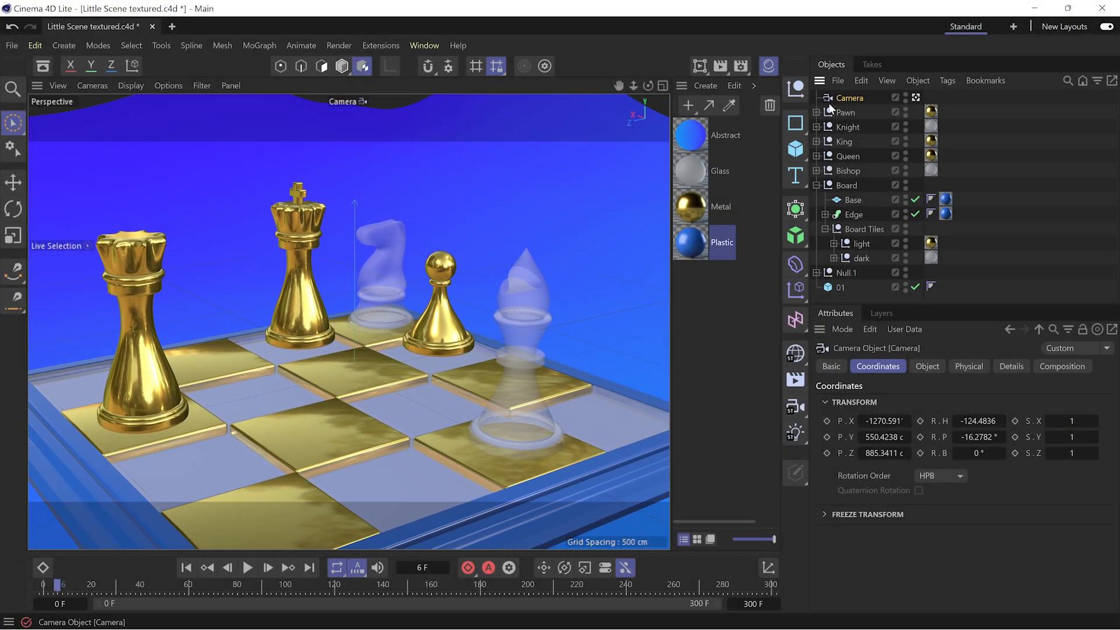
# Step: Record a Camera keyframe at frame 20 and a second one at frame 100 from around the pawn's side of the board
pyautogui.click(91, 589)
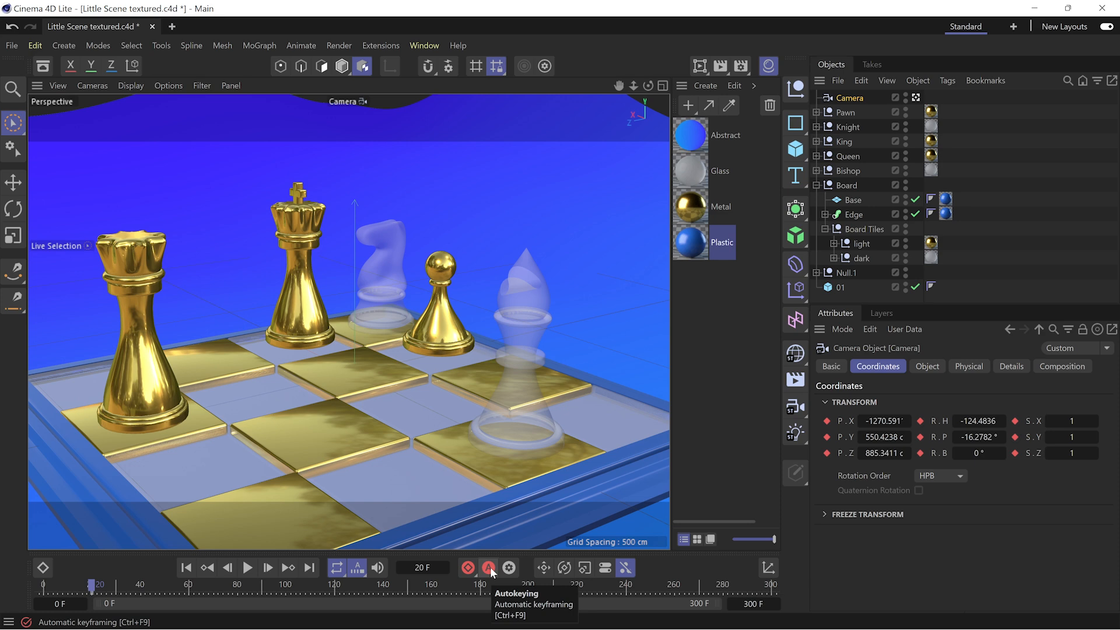
pyautogui.click(469, 568)
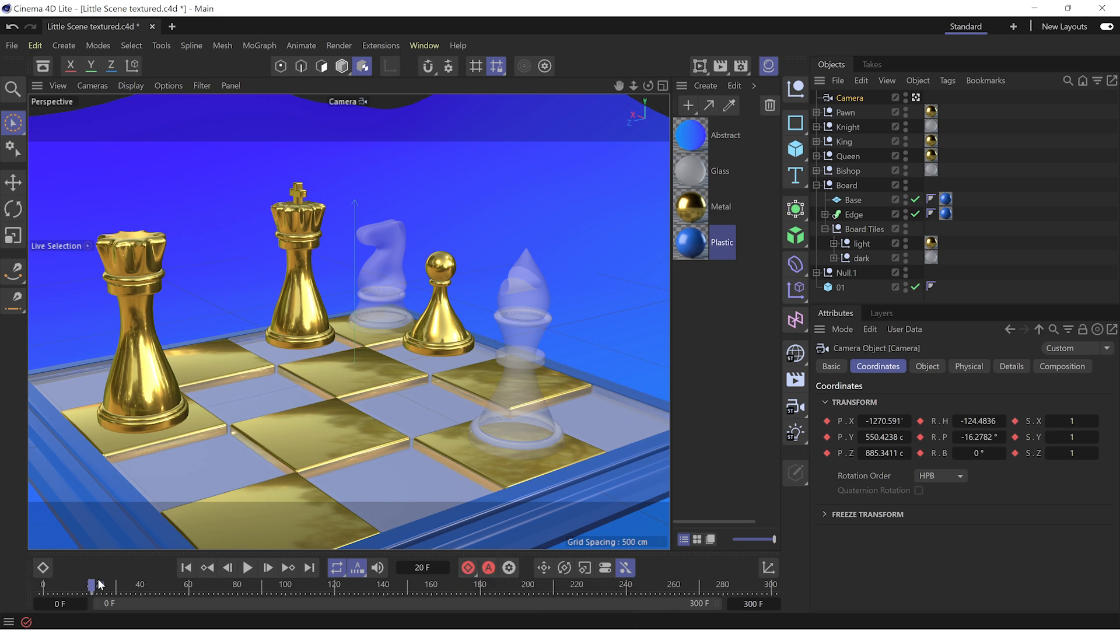
pyautogui.keyDown('alt'); pyautogui.moveTo(339, 344); pyautogui.dragTo(274, 315); pyautogui.keyUp('alt')
pyautogui.keyDown('alt'); pyautogui.moveTo(274, 315); pyautogui.dragTo(348, 320, button='right'); pyautogui.keyUp('alt')
pyautogui.keyDown('alt'); pyautogui.moveTo(328, 335); pyautogui.dragTo(403, 314); pyautogui.keyUp('alt')
pyautogui.keyDown('alt'); pyautogui.moveTo(403, 308); pyautogui.dragTo(356, 309, button='middle'); pyautogui.keyUp('alt')
pyautogui.click(469, 568)
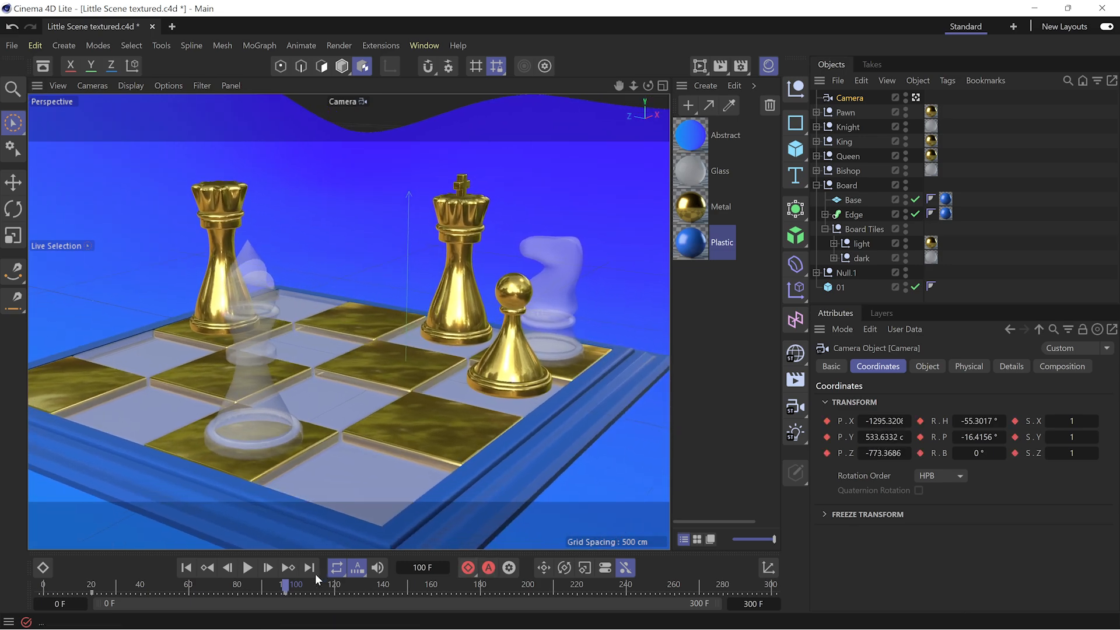
# Step: Open the Timeline in F-Curve mode and show all of the Camera's animation curves in full
pyautogui.moveTo(279, 584); pyautogui.dragTo(250, 587)
pyautogui.click(44, 568)
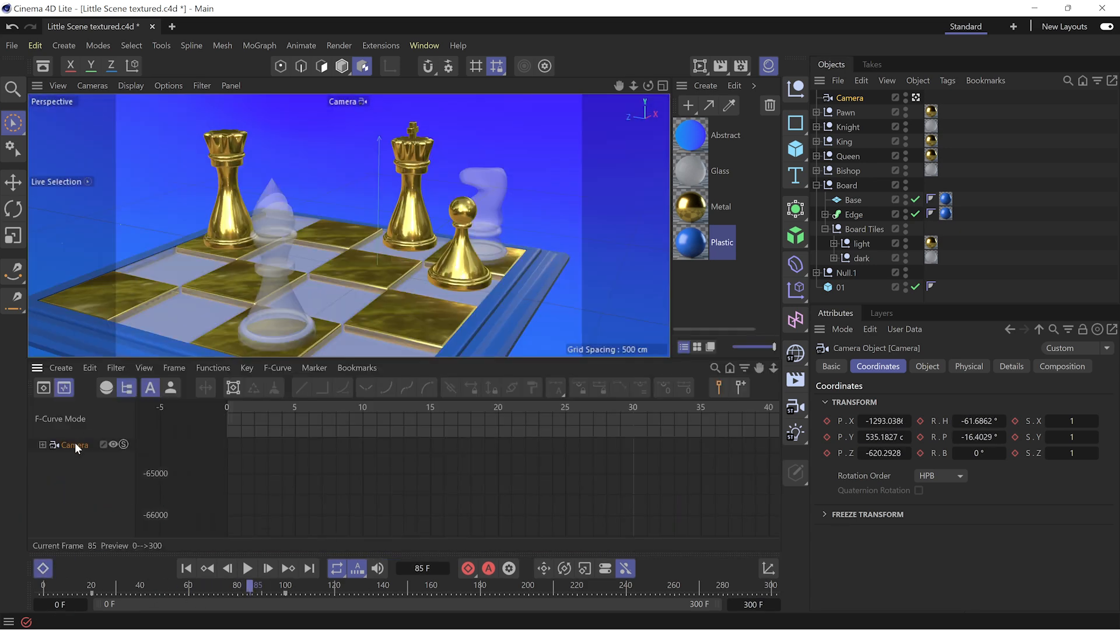
pyautogui.click(75, 444)
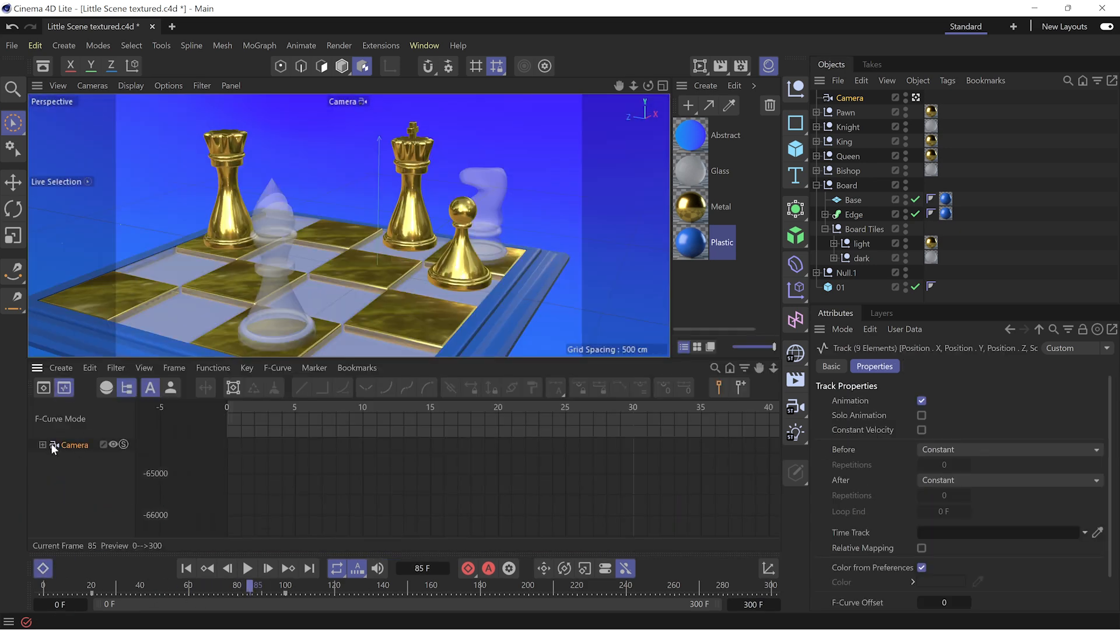
pyautogui.click(42, 445)
pyautogui.press('h')
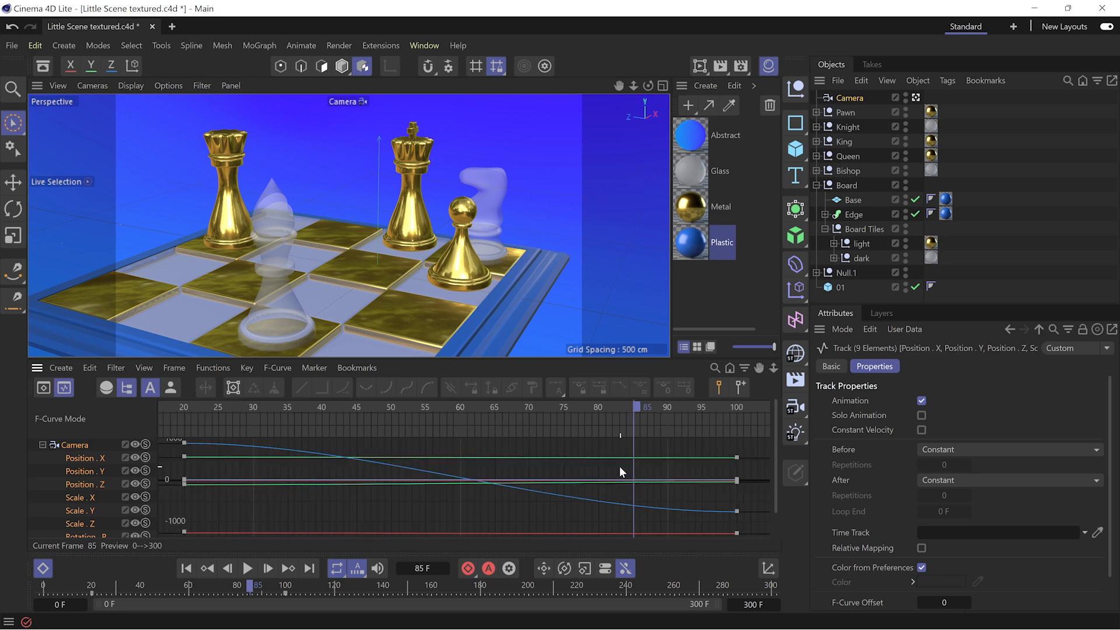
# Step: Shift the keys on the Camera's Position X, Y and Z curves in time and scrub through the retimed move
pyautogui.moveTo(94, 484); pyautogui.dragTo(89, 458)
pyautogui.moveTo(771, 449); pyautogui.dragTo(693, 542)
pyautogui.moveTo(553, 511); pyautogui.dragTo(370, 511)
pyautogui.click(189, 418)
pyautogui.moveTo(197, 414); pyautogui.dragTo(668, 408)
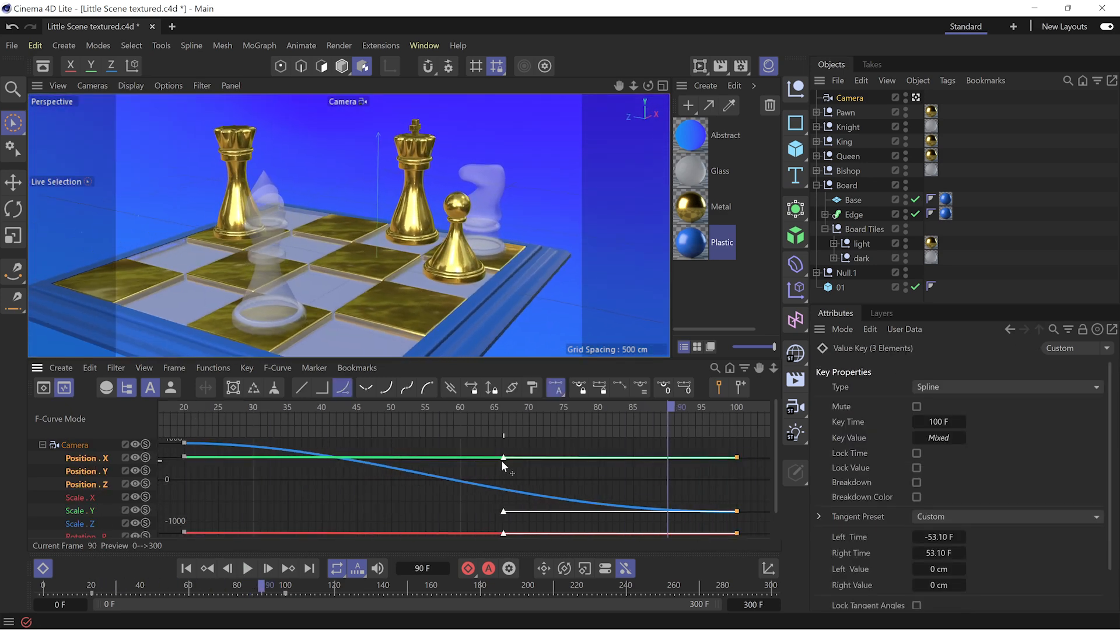
pyautogui.moveTo(262, 434); pyautogui.dragTo(155, 530)
pyautogui.moveTo(193, 424); pyautogui.dragTo(256, 422)
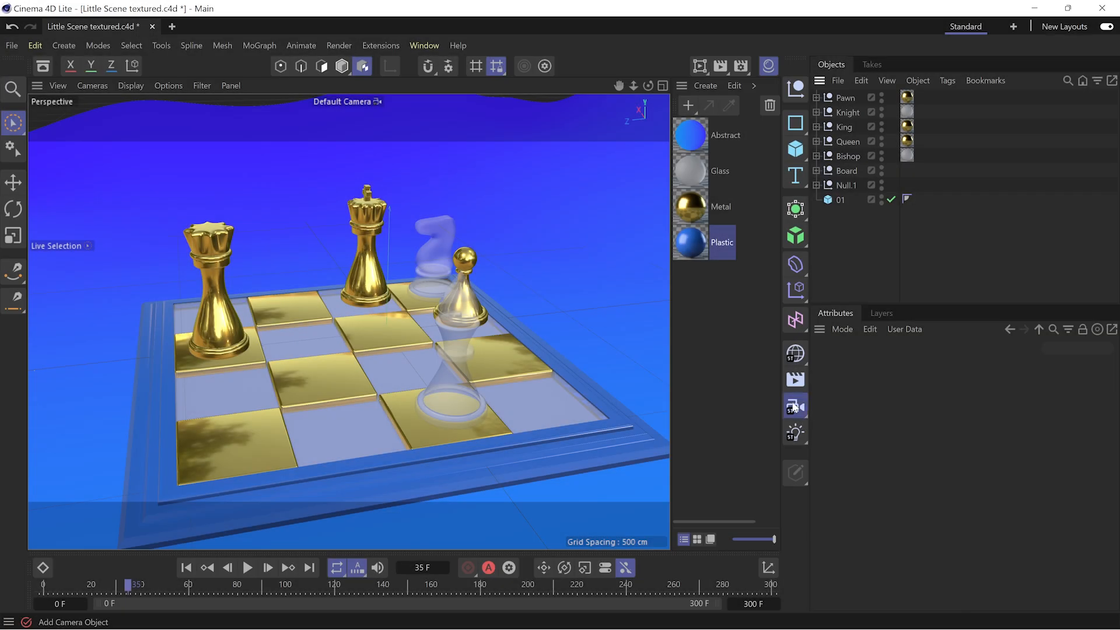
# Step: Add a Camera with its view active, nest it under a new Null, and turn the Null's heading to -9°
pyautogui.click(795, 407)
pyautogui.click(896, 97)
pyautogui.click(795, 89)
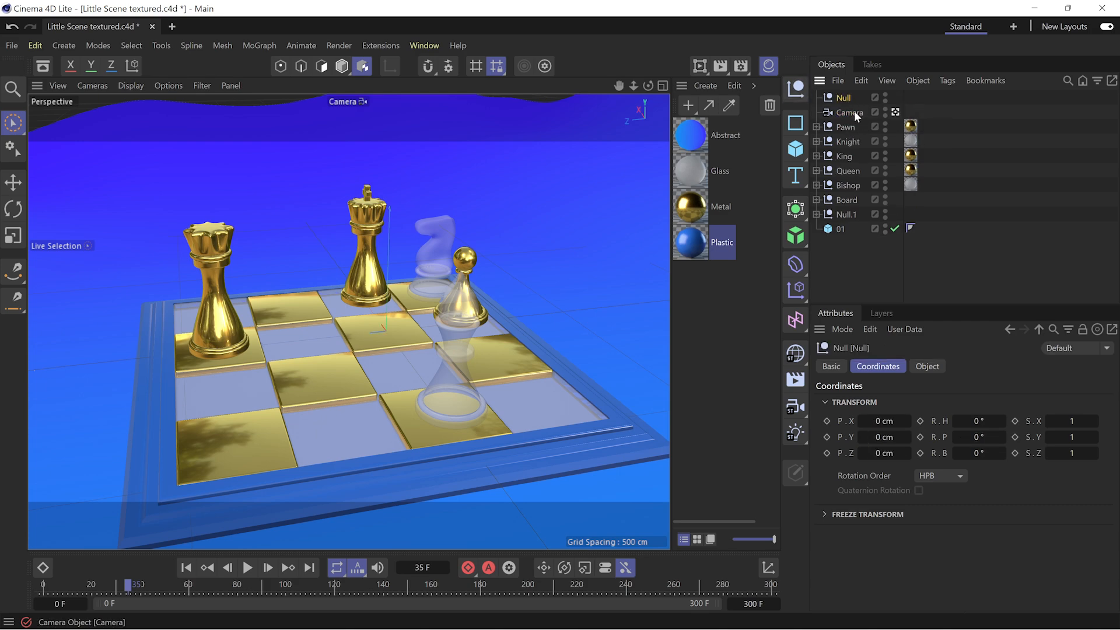
pyautogui.moveTo(858, 112); pyautogui.dragTo(844, 98)
pyautogui.moveTo(980, 421); pyautogui.dragTo(976, 421)
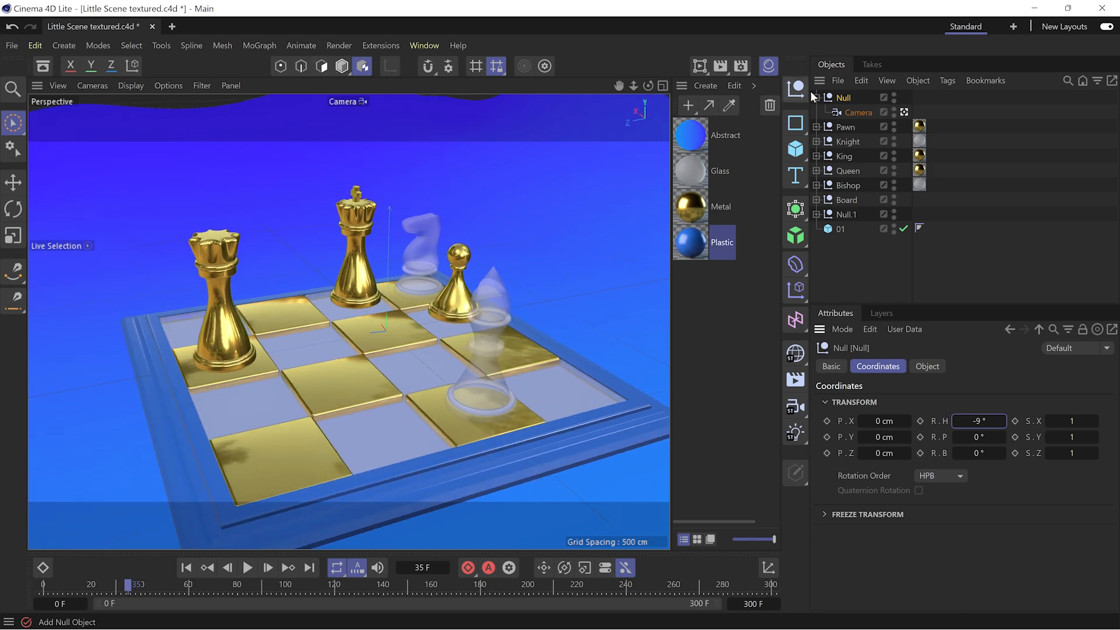
# Step: Move only the Null's axis up to the king's head and rotate the Null to a heading of -33°
pyautogui.click(350, 72)
pyautogui.click(390, 65)
pyautogui.moveTo(376, 321); pyautogui.dragTo(362, 181)
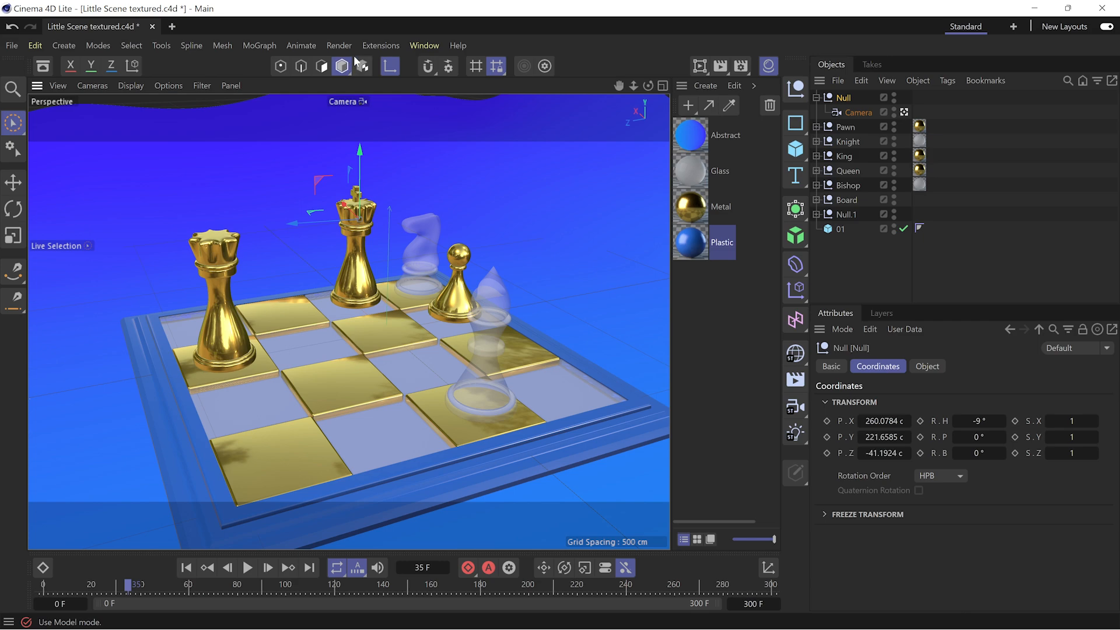
pyautogui.click(389, 66)
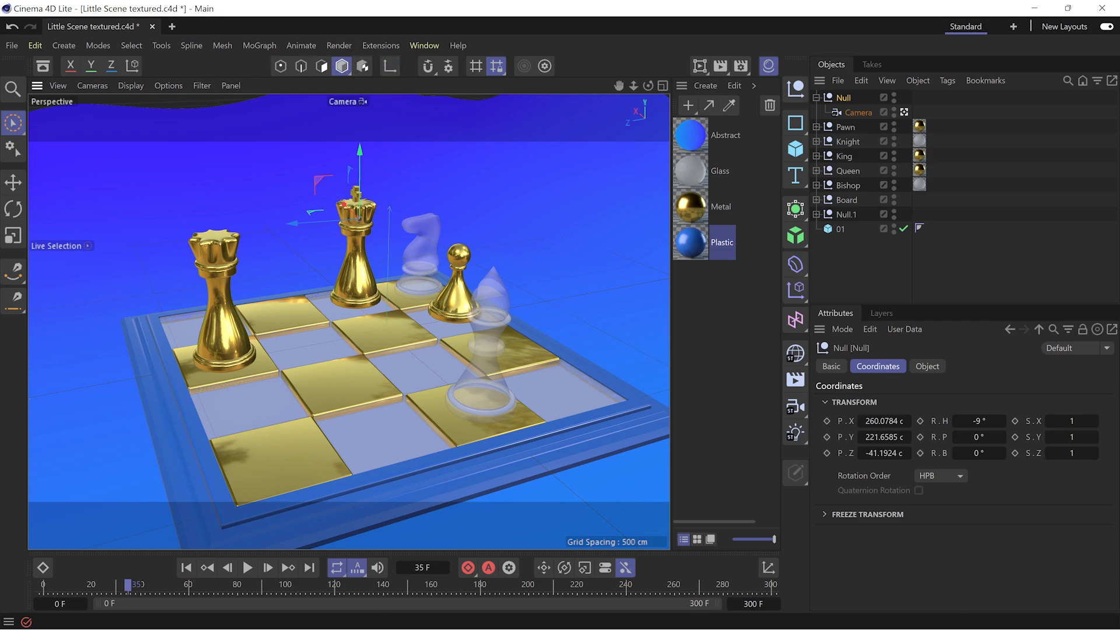
pyautogui.moveTo(998, 421)
pyautogui.mouseDown()
pyautogui.moveTo(1022, 421)
pyautogui.moveTo(995, 421)
pyautogui.mouseUp()
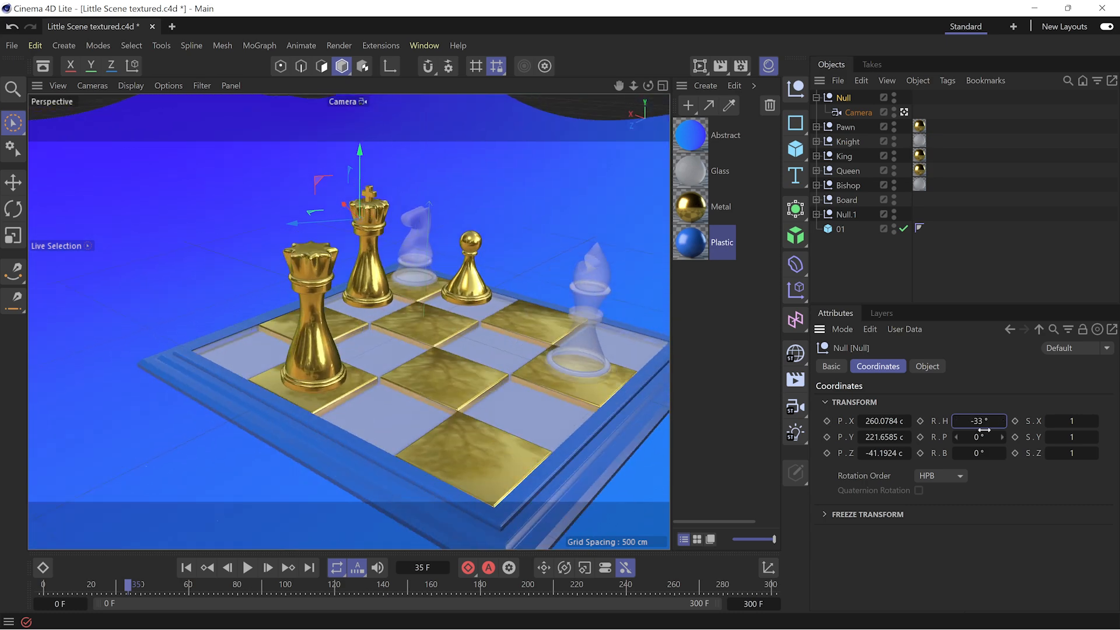
# Step: Zero the Camera's position, heading and pitch, and pull it back to -1002 cm on Z
pyautogui.click(858, 113)
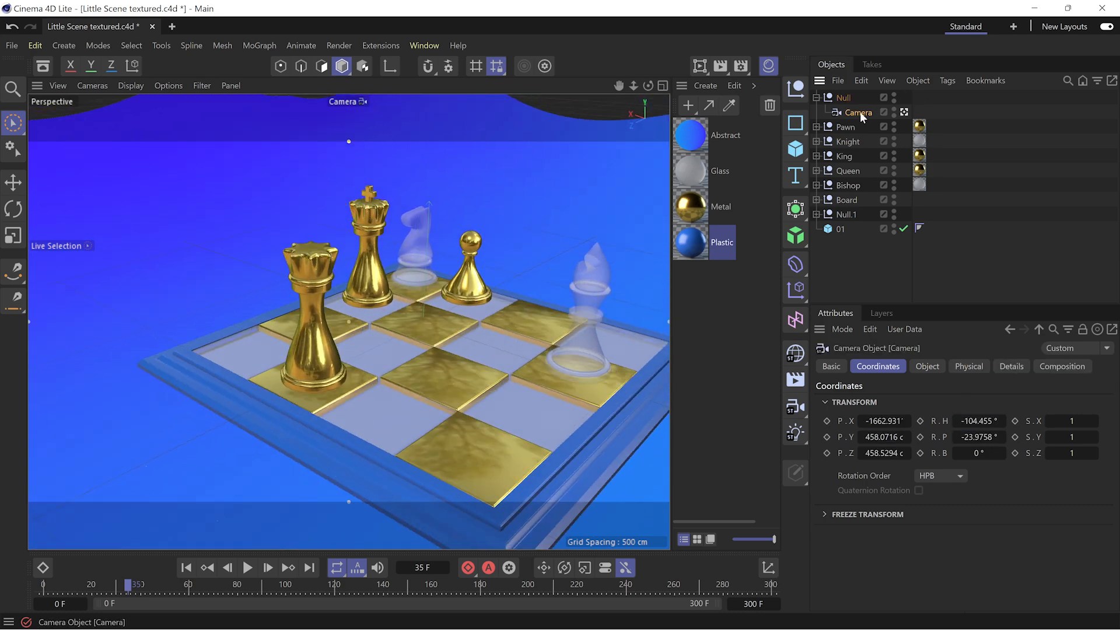
pyautogui.click(894, 420)
pyautogui.write('0')
pyautogui.press('Tab')
pyautogui.write('0')
pyautogui.press('Tab')
pyautogui.write('0')
pyautogui.press('Tab')
pyautogui.write('0')
pyautogui.press('Tab')
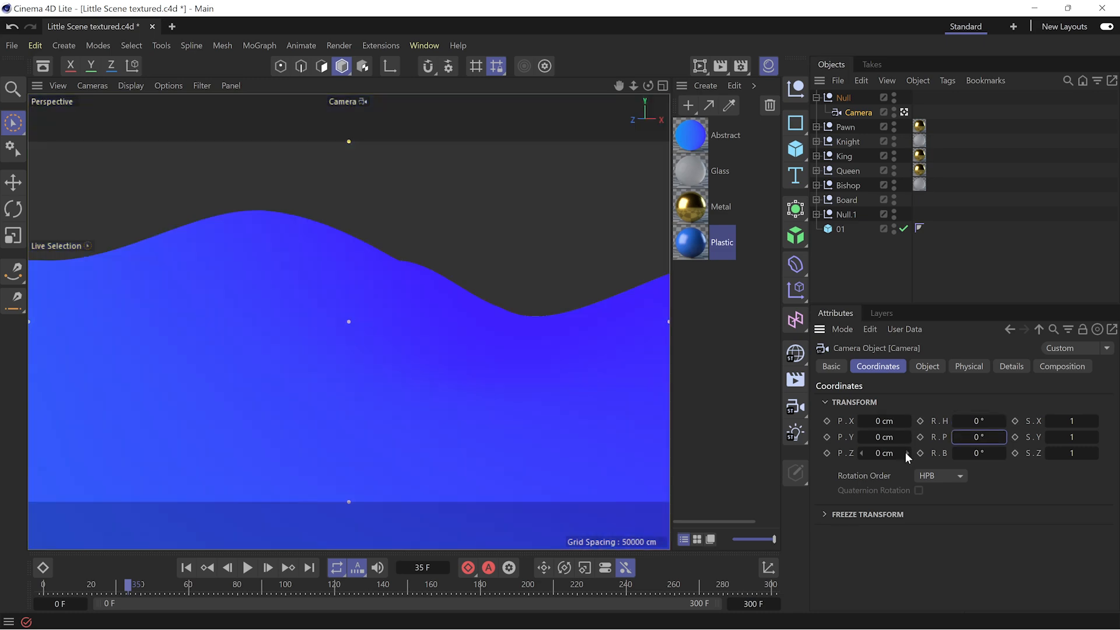
pyautogui.moveTo(890, 453); pyautogui.dragTo(1025, 458)
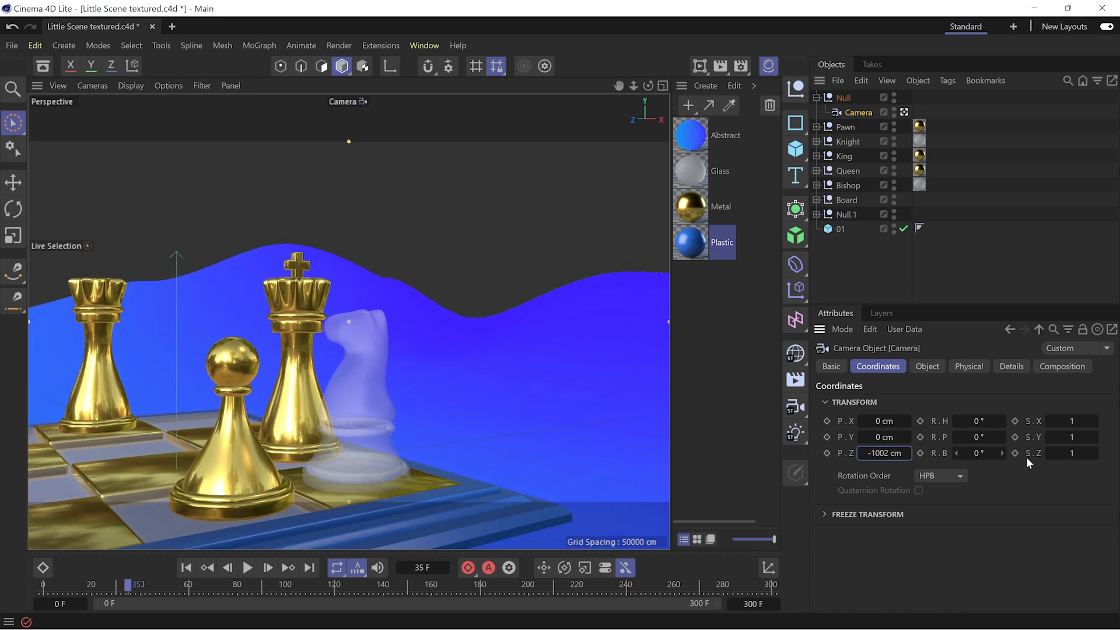
# Step: Orbit the Camera by changing the parent Null's heading and pitch, and set the Camera's Z position to -1053 cm
pyautogui.click(843, 98)
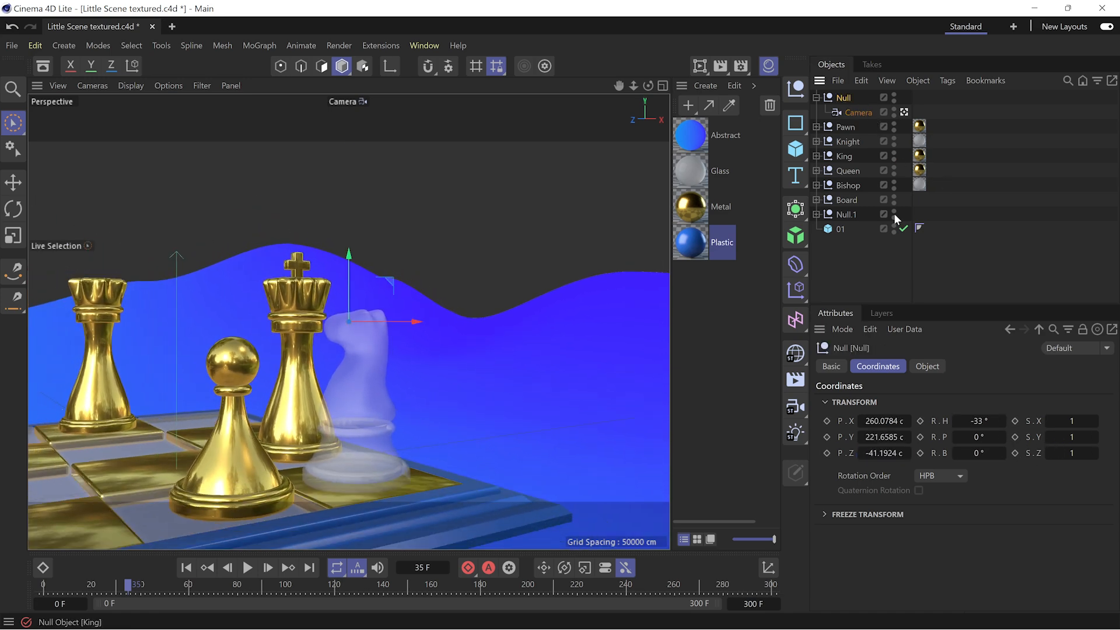
pyautogui.moveTo(979, 421); pyautogui.dragTo(972, 421)
pyautogui.moveTo(978, 437); pyautogui.dragTo(963, 437)
pyautogui.moveTo(901, 420); pyautogui.dragTo(899, 453)
pyautogui.moveTo(979, 421)
pyautogui.mouseDown()
pyautogui.moveTo(959, 420)
pyautogui.moveTo(992, 420)
pyautogui.moveTo(963, 420)
pyautogui.mouseUp()
pyautogui.moveTo(906, 453); pyautogui.dragTo(863, 453)
pyautogui.click(857, 112)
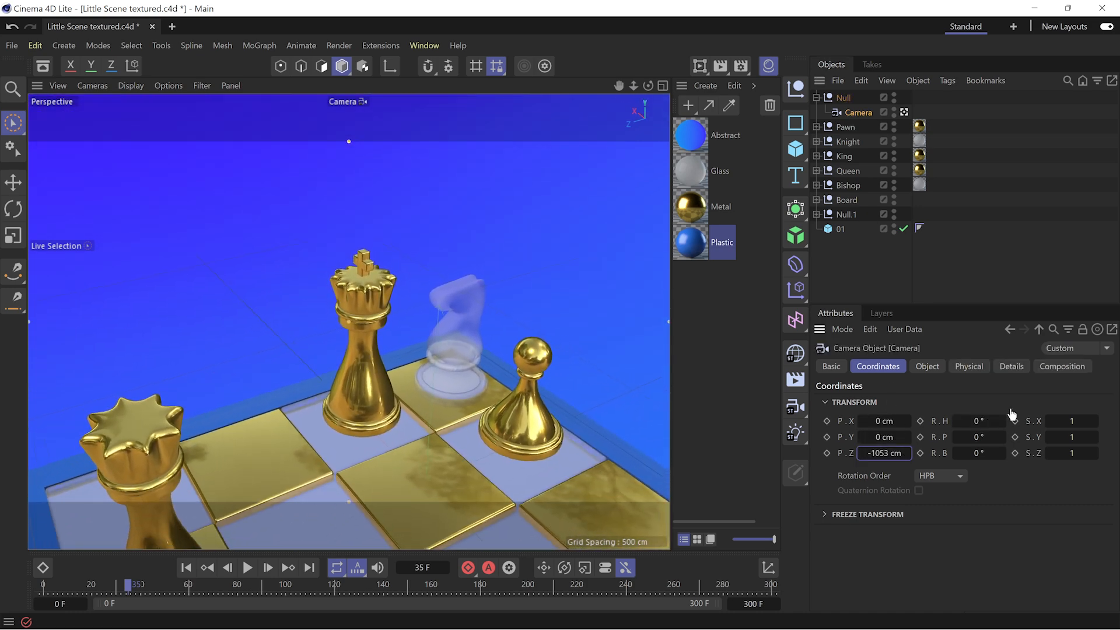
# Step: Take the Camera out of the Null and delete the Null
pyautogui.moveTo(860, 113); pyautogui.dragTo(849, 93)
pyautogui.click(845, 112)
pyautogui.press('Delete')
# Step: Add a Target tag to the Camera with the Queen as its Target Object
pyautogui.click(852, 99)
pyautogui.rightClick(847, 99)
pyautogui.write('targ')
pyautogui.click(1042, 100)
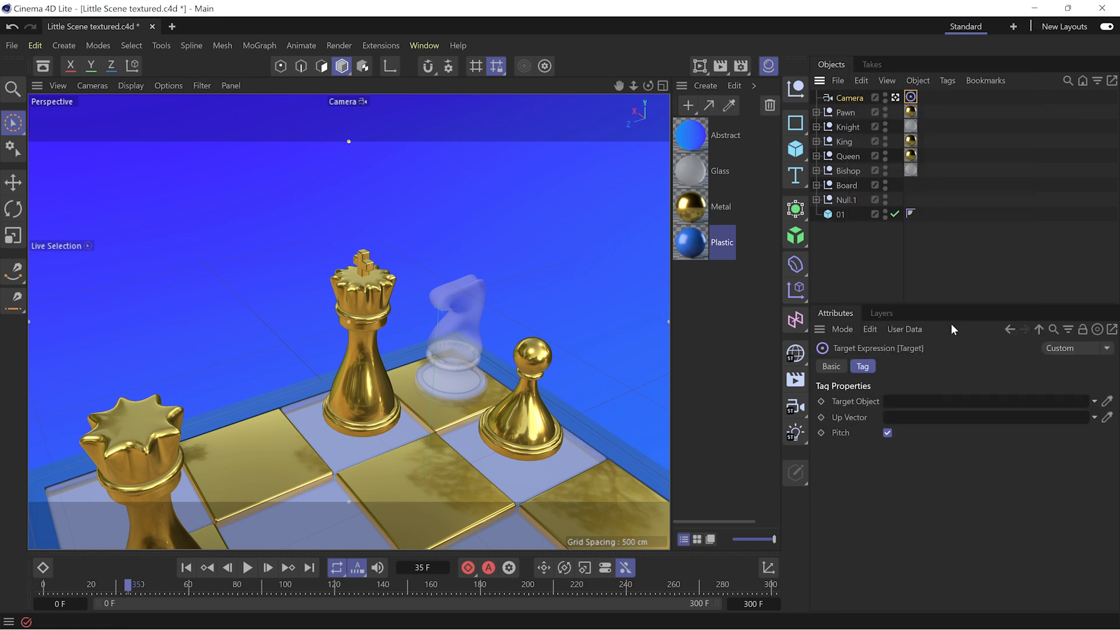
pyautogui.click(1106, 403)
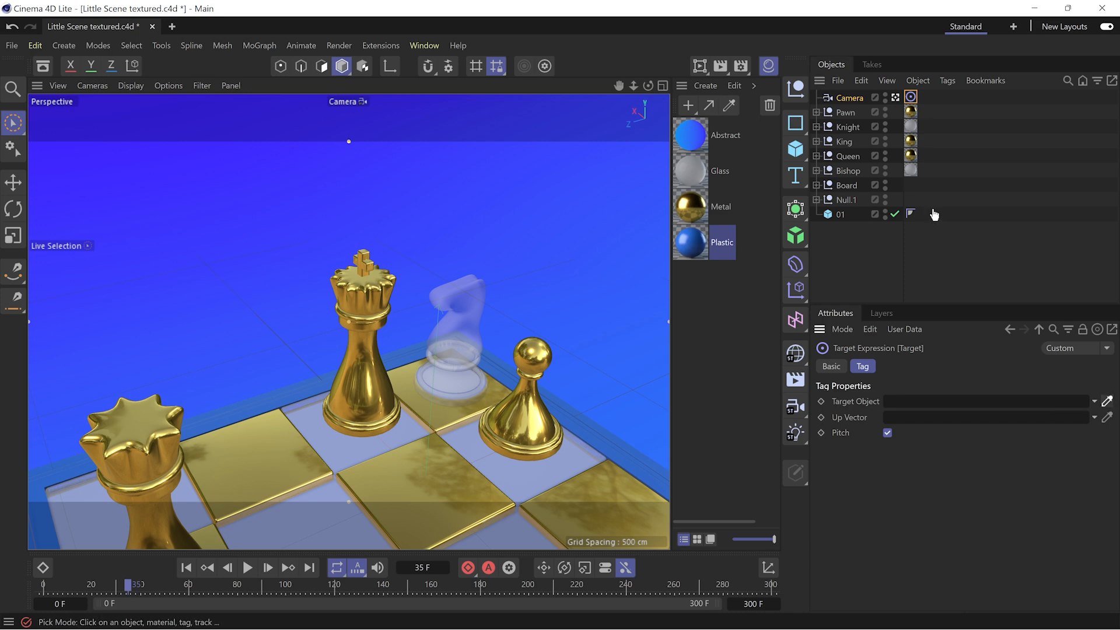
pyautogui.click(844, 157)
# Step: Move the Camera around the queen to about X -1288.35, Y 720.16 and Z -99.86 cm
pyautogui.click(852, 99)
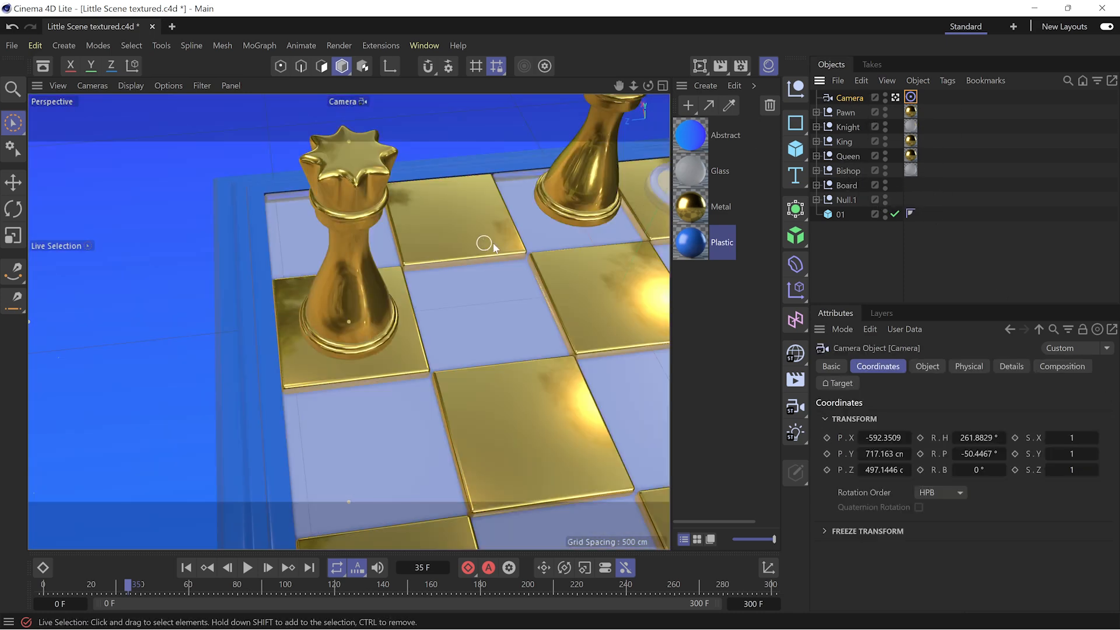
pyautogui.moveTo(898, 439); pyautogui.dragTo(1027, 448)
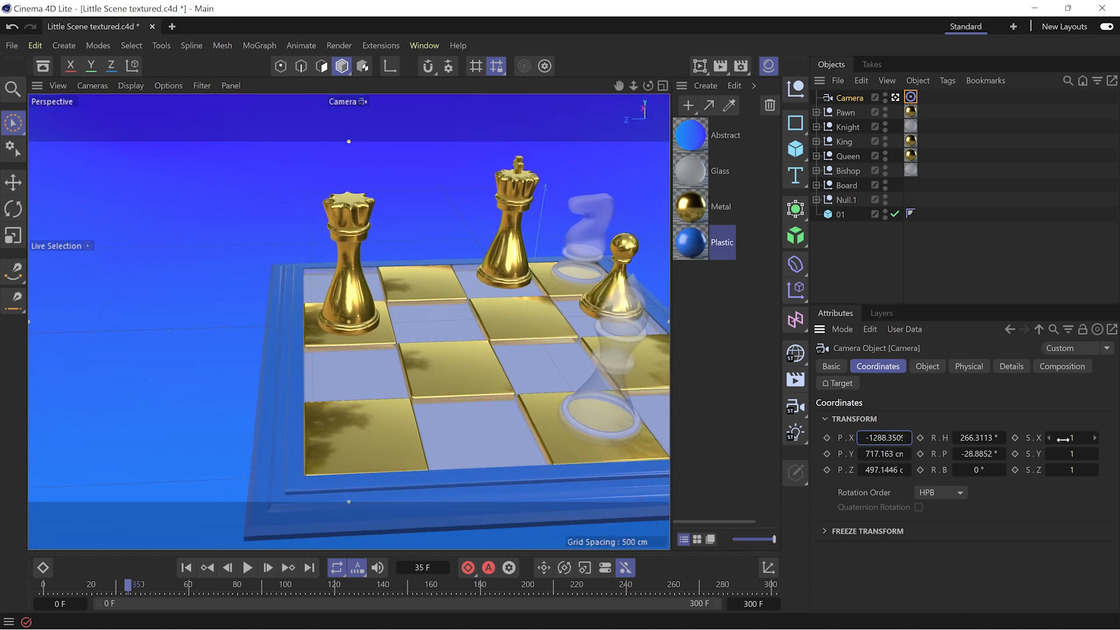
pyautogui.moveTo(877, 453); pyautogui.dragTo(811, 471)
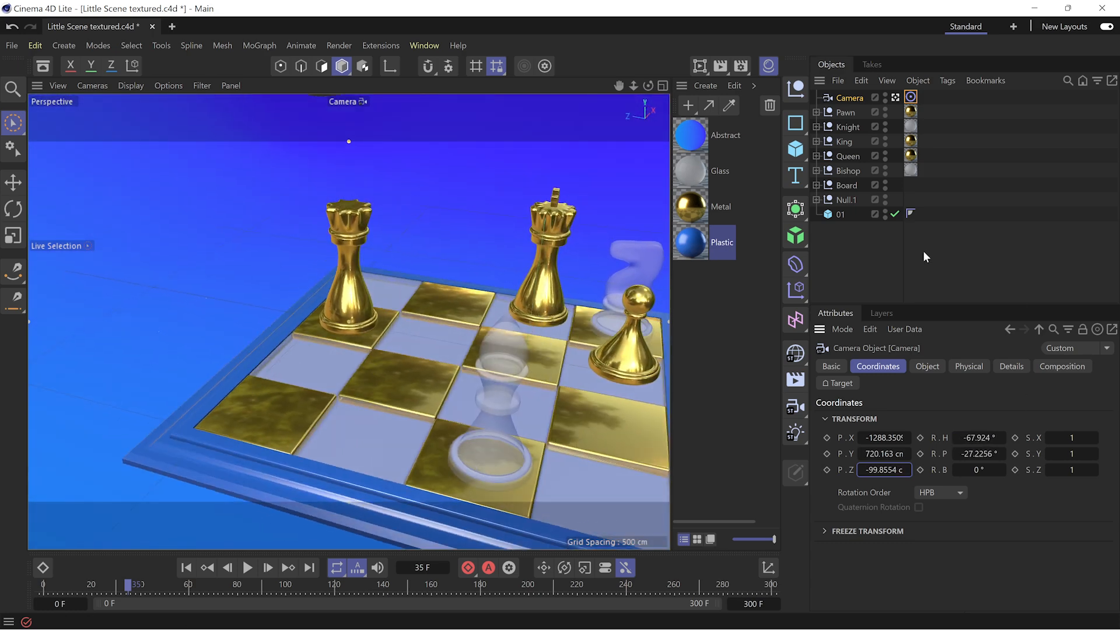
# Step: Add a Null and assign it as the Target Object of the Camera's Target tag
pyautogui.click(856, 241)
pyautogui.click(796, 87)
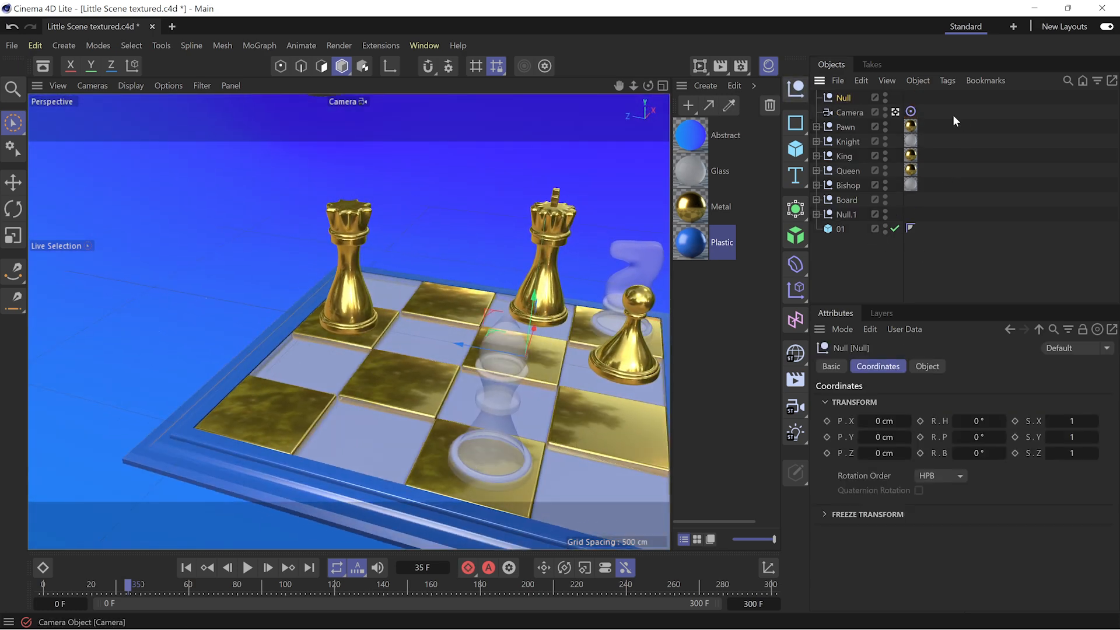
pyautogui.click(912, 113)
pyautogui.click(1107, 401)
pyautogui.click(837, 98)
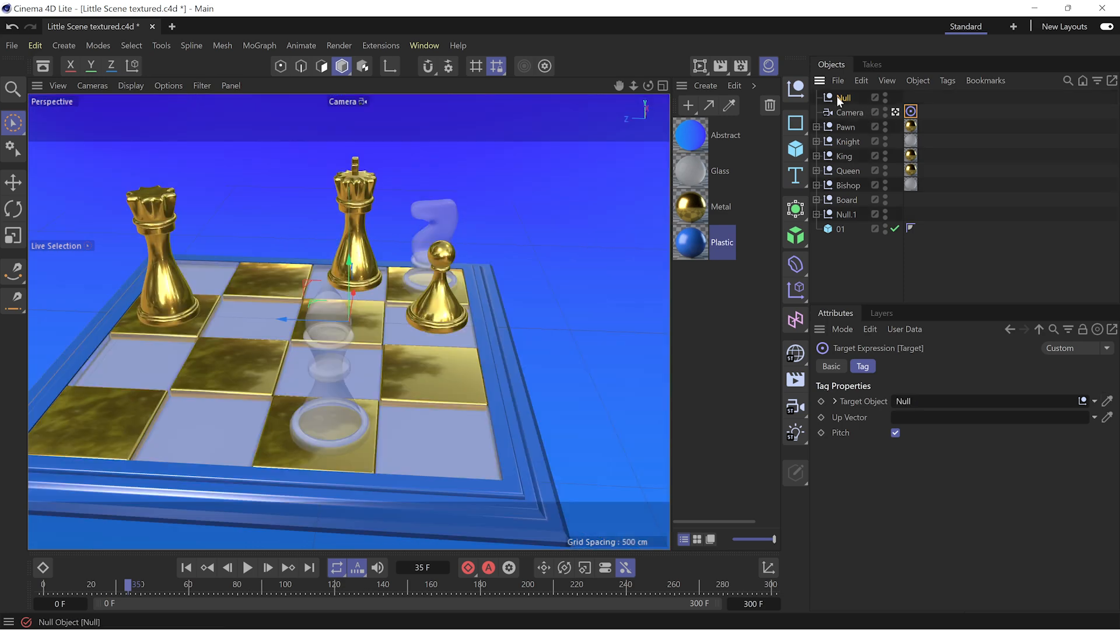
# Step: Move the target Null to the queen's head, about Y 202.7 and Z 415.5 cm, and keyframe both its and the Camera's position at frame 35
pyautogui.moveTo(302, 323); pyautogui.dragTo(138, 296)
pyautogui.moveTo(374, 266); pyautogui.dragTo(350, 190)
pyautogui.click(847, 99)
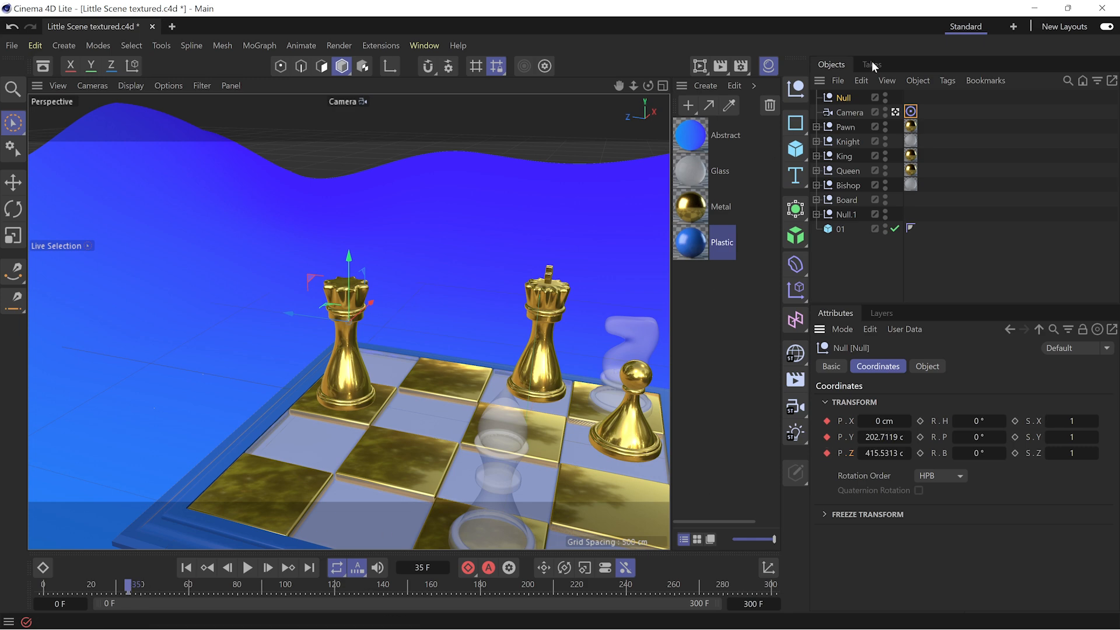
pyautogui.click(850, 112)
pyautogui.moveTo(827, 454); pyautogui.dragTo(828, 470)
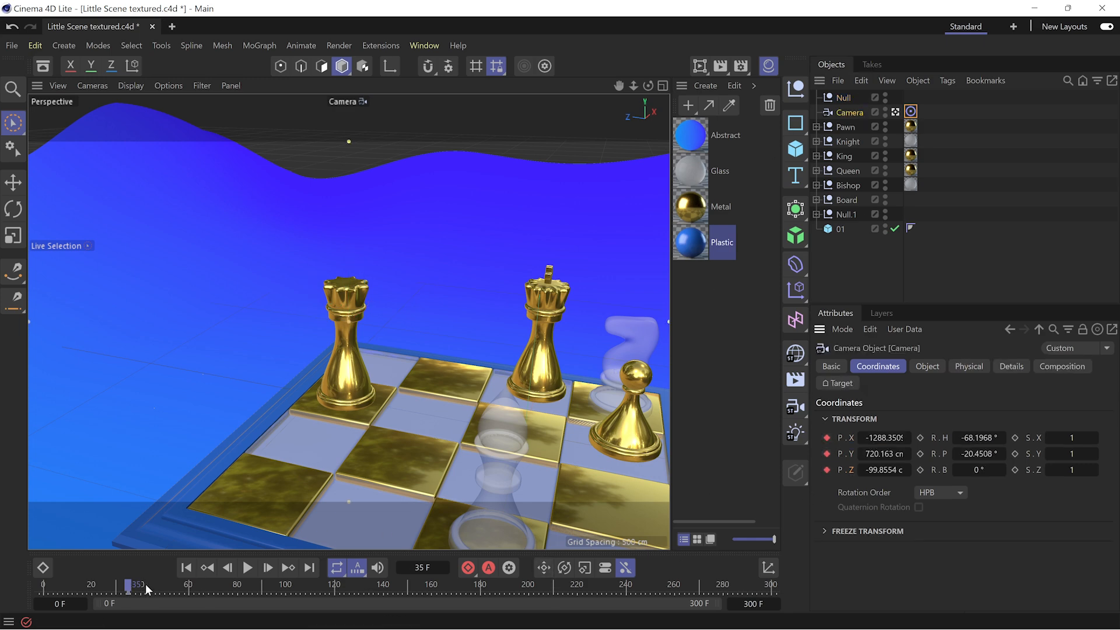
# Step: At frame 120, move the target Null to the pawn's head, about Y 169.7 and Z -198.8 cm
pyautogui.click(851, 100)
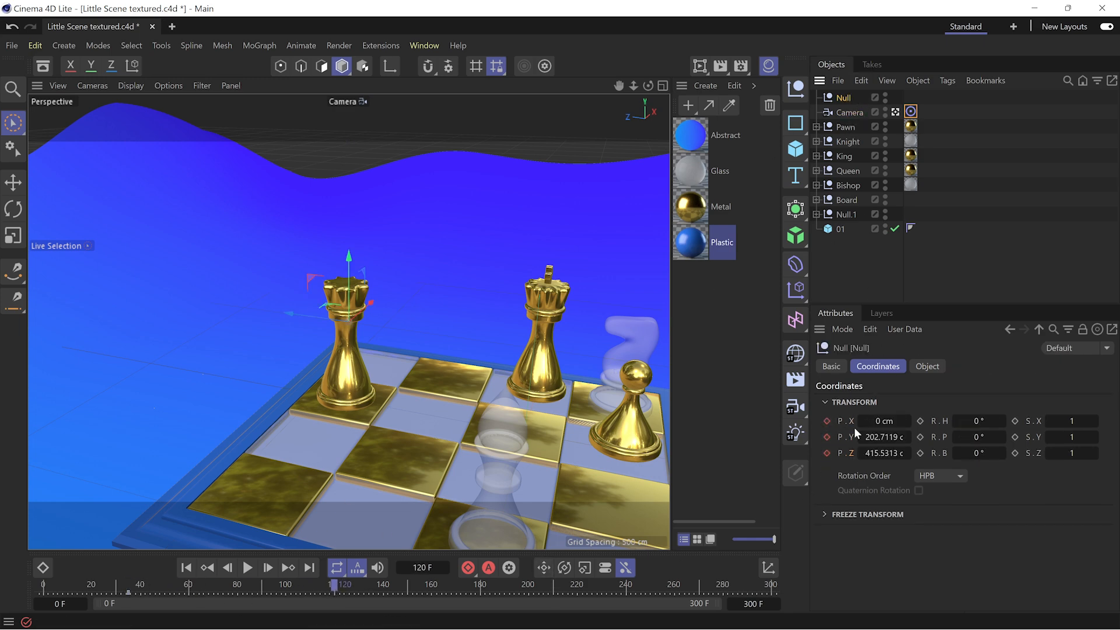
pyautogui.moveTo(310, 319); pyautogui.dragTo(586, 333)
pyautogui.moveTo(344, 276); pyautogui.dragTo(345, 296)
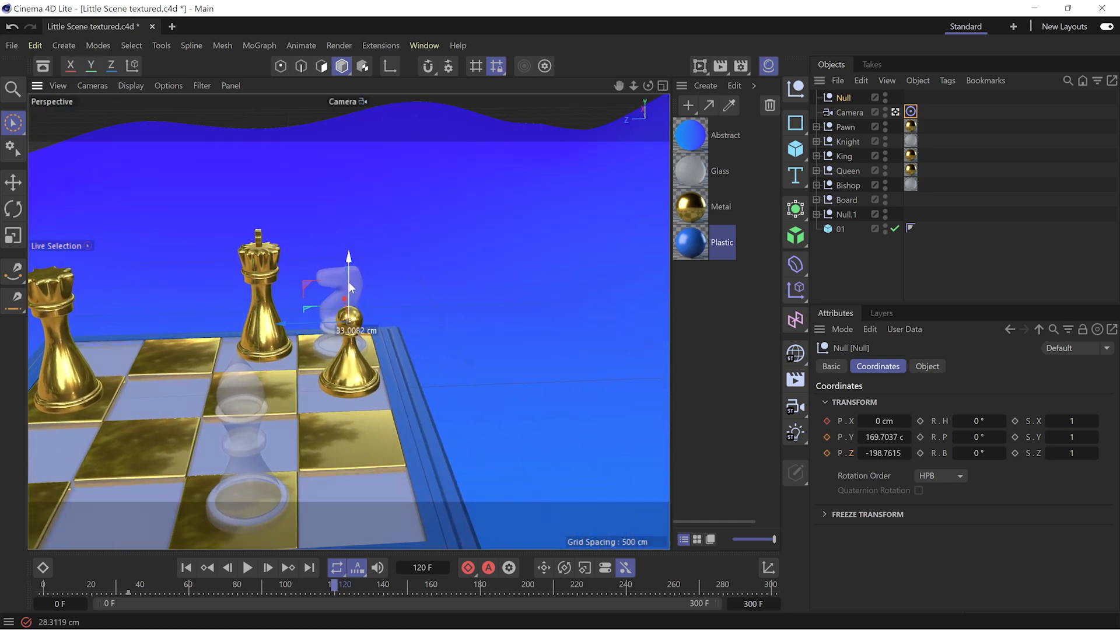
# Step: Move the Camera to about X -603.35, Y 316.16 and Z 494.14 cm, keyframe its position at frame 120, and preview the animation
pyautogui.click(849, 113)
pyautogui.moveTo(880, 437); pyautogui.dragTo(817, 453)
pyautogui.moveTo(883, 469); pyautogui.dragTo(834, 469)
pyautogui.moveTo(862, 469); pyautogui.dragTo(832, 454)
pyautogui.moveTo(862, 437); pyautogui.dragTo(1047, 438)
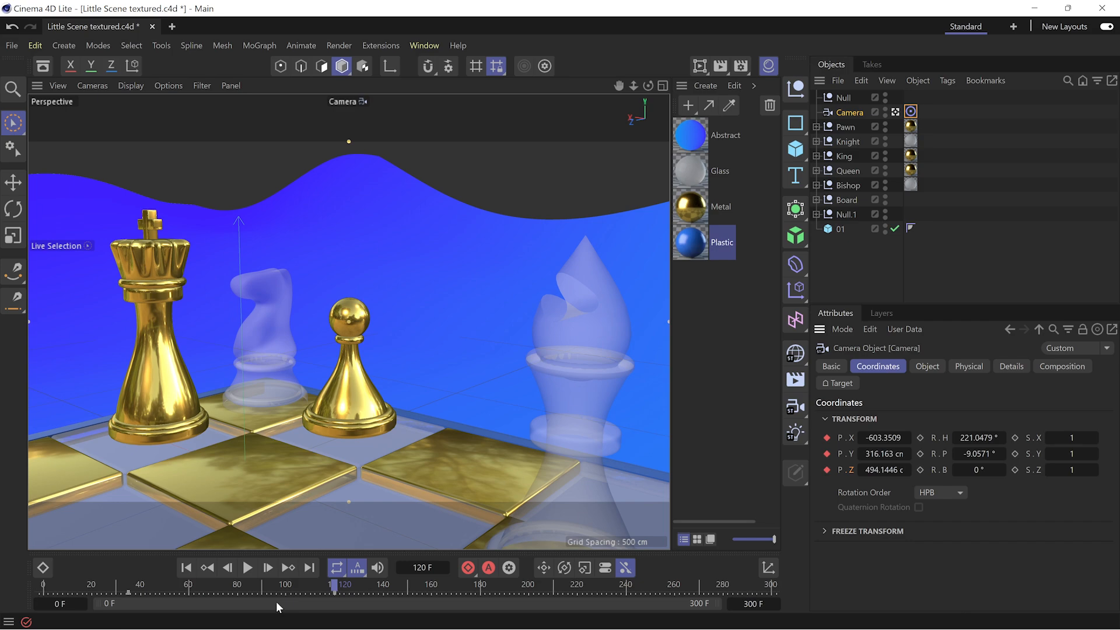
pyautogui.moveTo(317, 582); pyautogui.dragTo(149, 576)
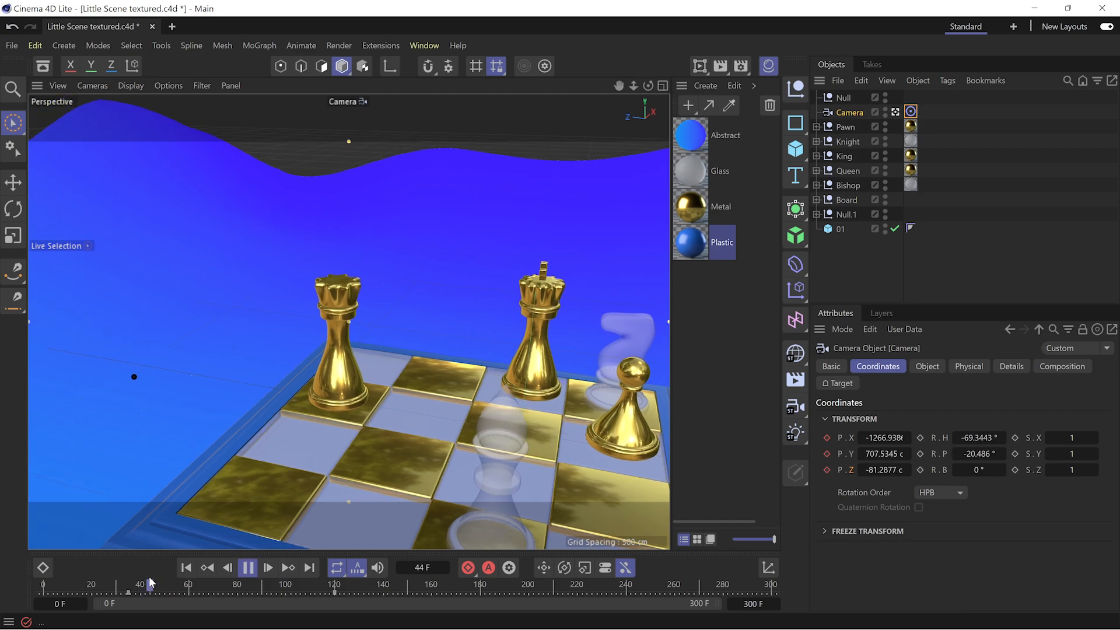
pyautogui.press('F8')
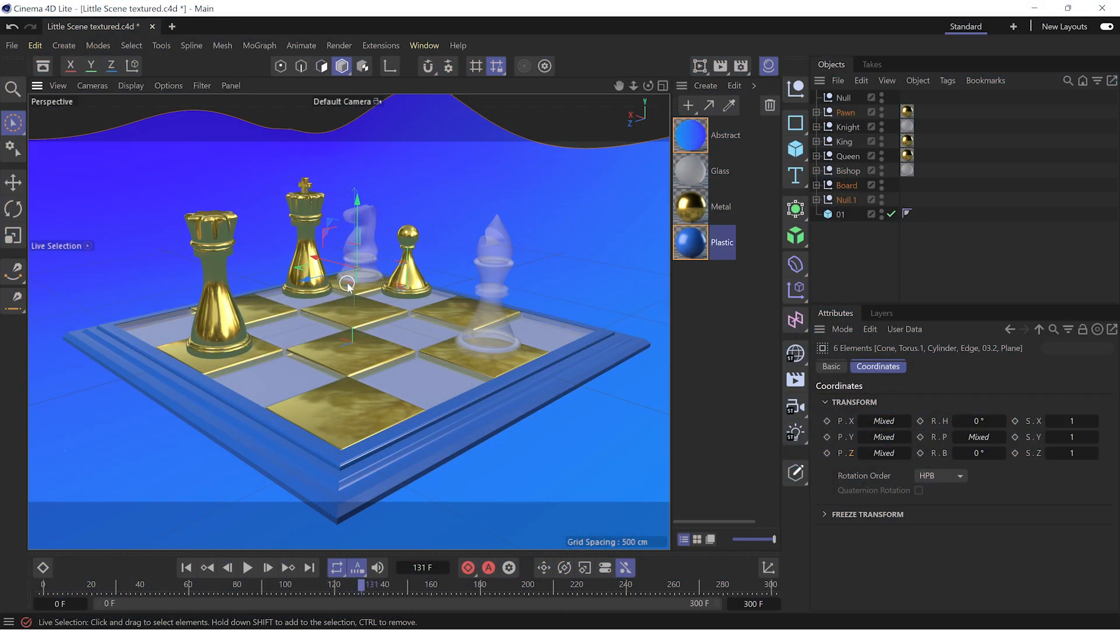
# Step: Add a Light above the chessboard at about X -93.66, Y 271.9 and Z -369.45 cm, and render the view
pyautogui.click(815, 260)
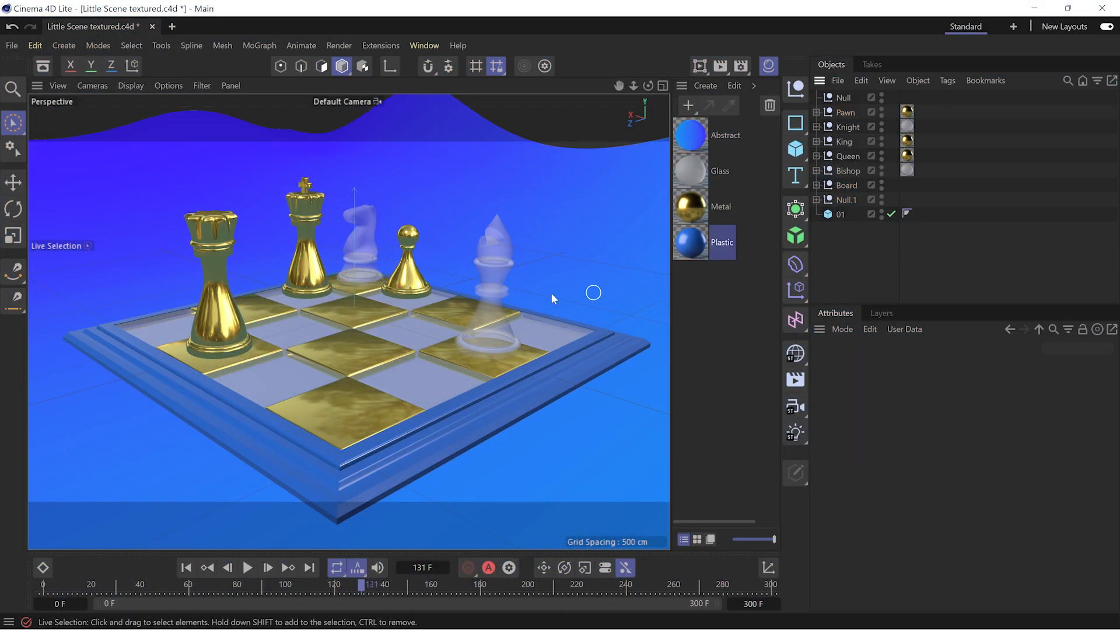
pyautogui.moveTo(394, 295)
pyautogui.keyDown('alt'); pyautogui.mouseDown()
pyautogui.moveTo(405, 300)
pyautogui.moveTo(402, 287)
pyautogui.mouseUp(); pyautogui.keyUp('alt')
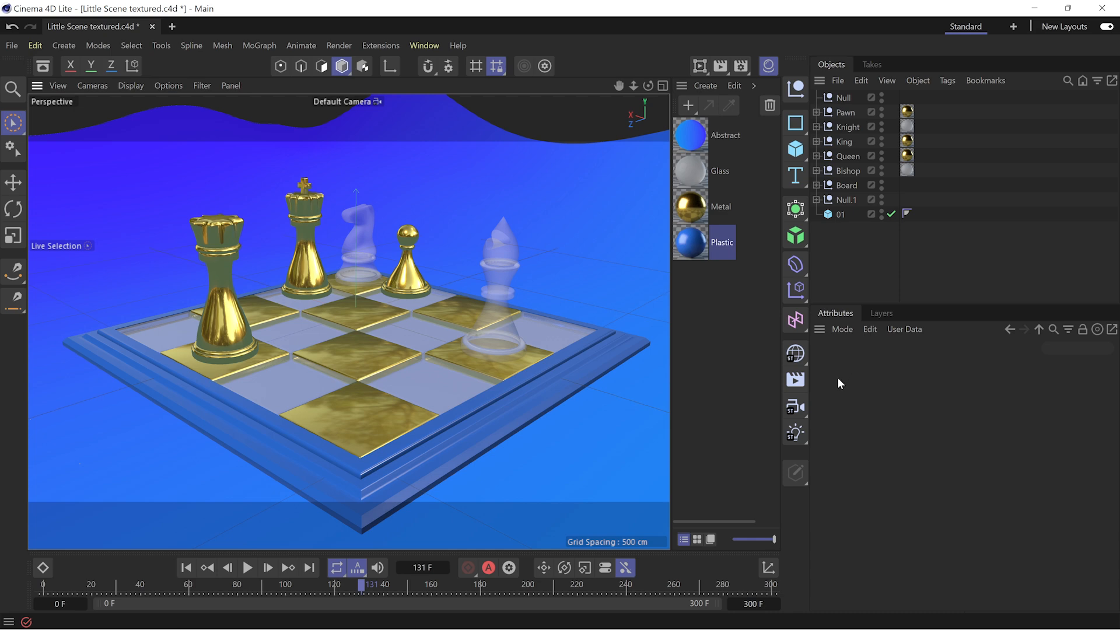
pyautogui.keyDown('alt'); pyautogui.moveTo(446, 334); pyautogui.dragTo(411, 321); pyautogui.keyUp('alt')
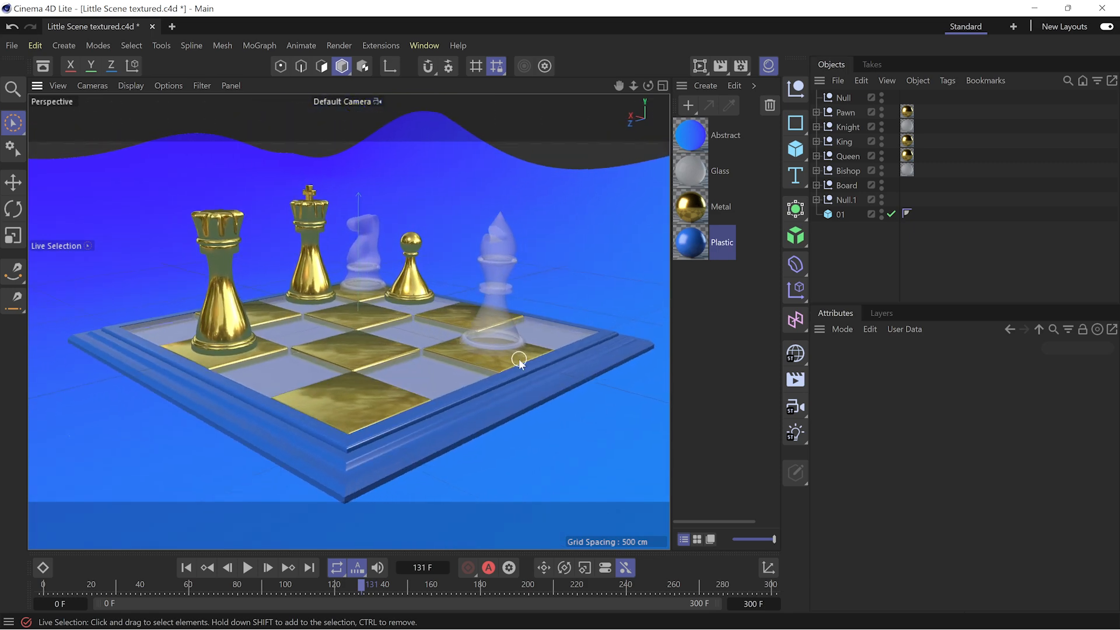
pyautogui.click(796, 434)
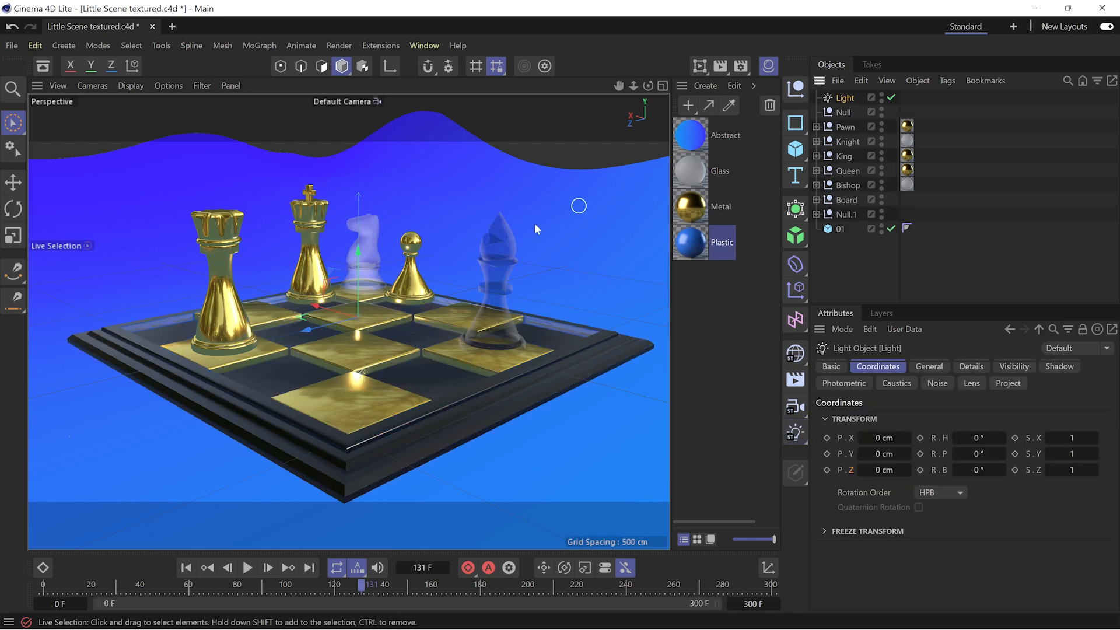
pyautogui.moveTo(359, 291); pyautogui.dragTo(372, 176)
pyautogui.moveTo(327, 220); pyautogui.dragTo(408, 269)
pyautogui.hotkey('ctrl', 'r')
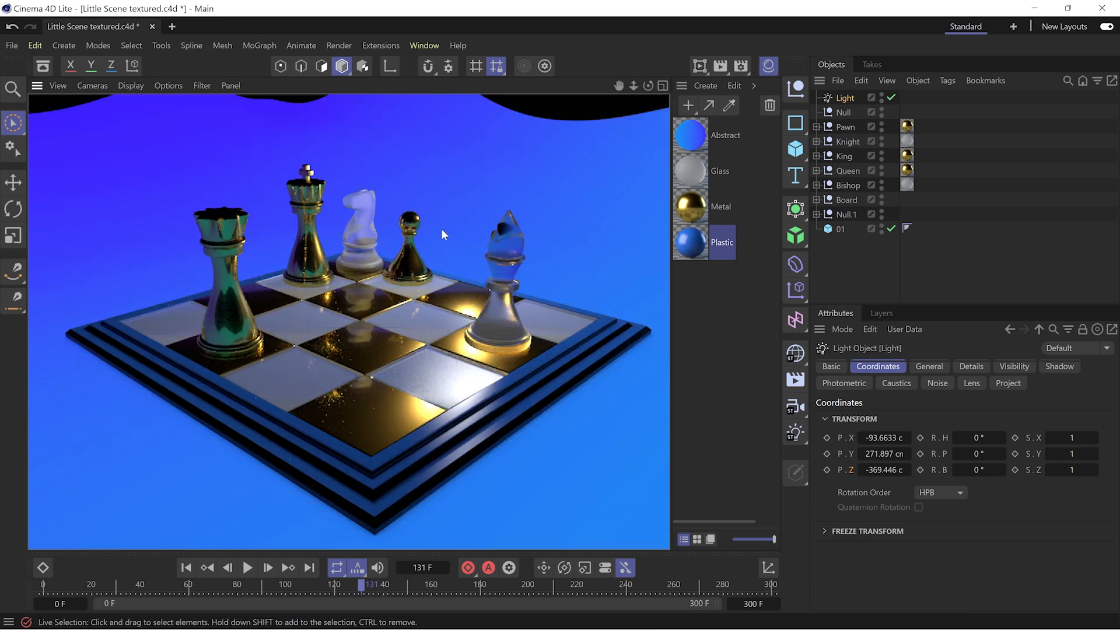
# Step: Set the light's shadow to Shadow Maps (Soft) and reposition the light above the board behind the pawn
pyautogui.moveTo(444, 211); pyautogui.dragTo(419, 204)
pyautogui.click(930, 366)
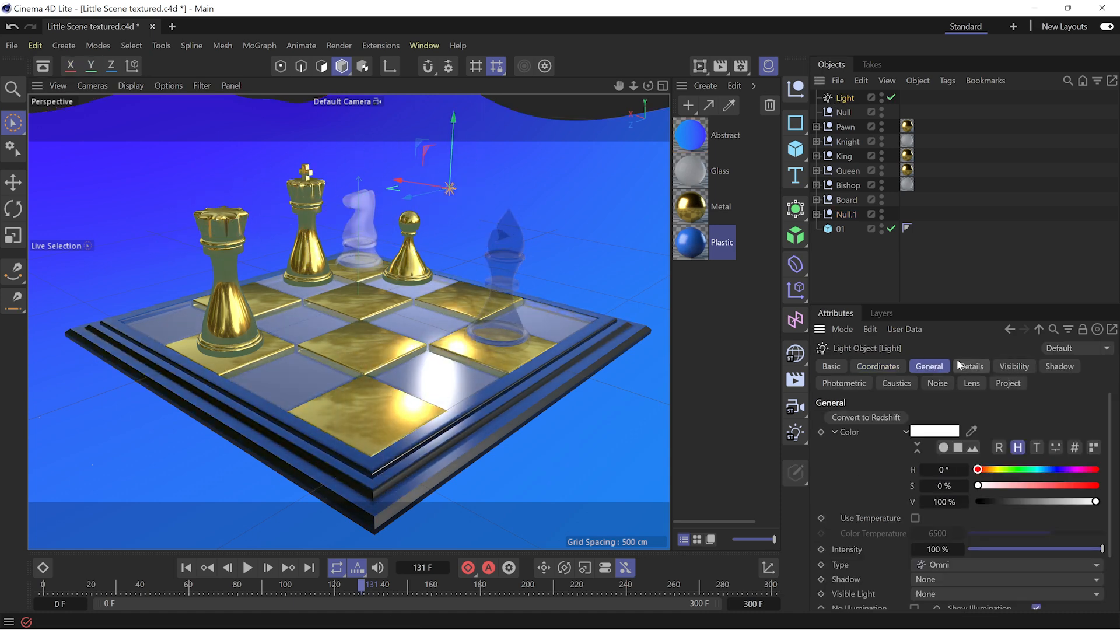
pyautogui.moveTo(978, 302); pyautogui.dragTo(978, 236)
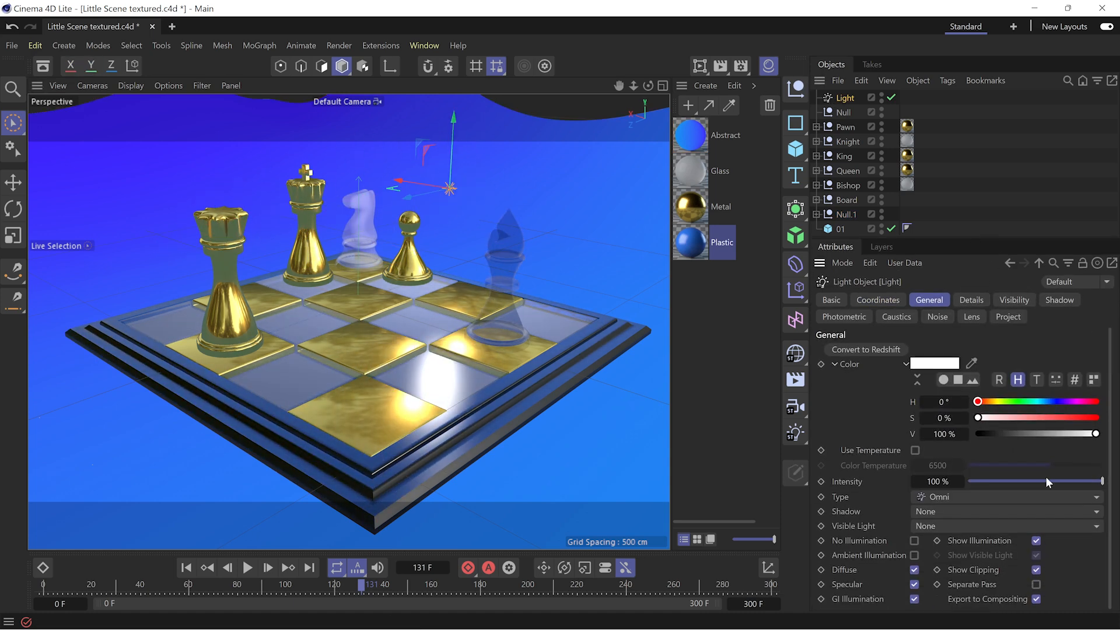
pyautogui.click(1015, 512)
pyautogui.click(995, 544)
pyautogui.moveTo(449, 189); pyautogui.dragTo(395, 204)
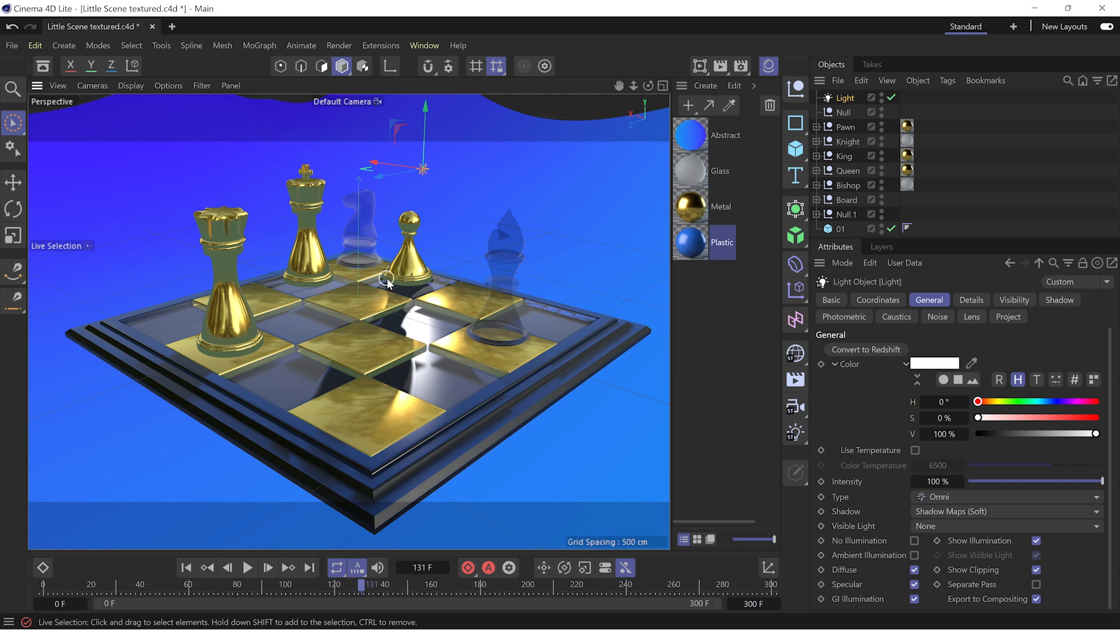
# Step: Try the light's color sliders and a color temperature of 3734, and return to plain white light
pyautogui.click(1055, 418)
pyautogui.moveTo(1035, 402); pyautogui.dragTo(981, 403)
pyautogui.click(914, 449)
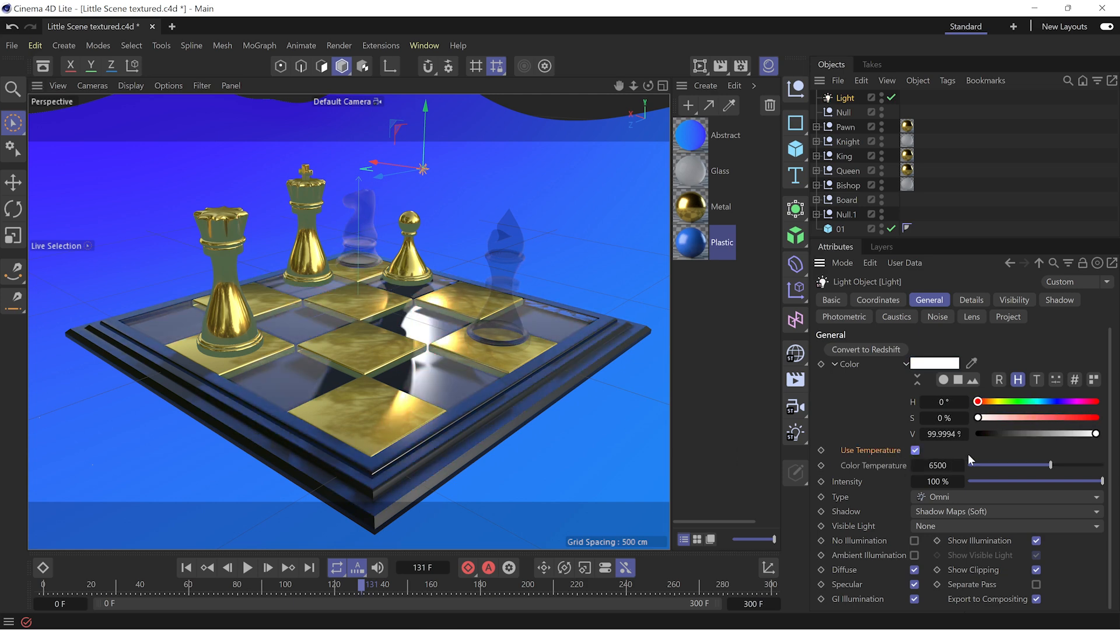
pyautogui.moveTo(998, 467)
pyautogui.mouseDown()
pyautogui.moveTo(975, 465)
pyautogui.moveTo(1074, 465)
pyautogui.moveTo(1009, 465)
pyautogui.mouseUp()
pyautogui.click(914, 449)
pyautogui.click(977, 418)
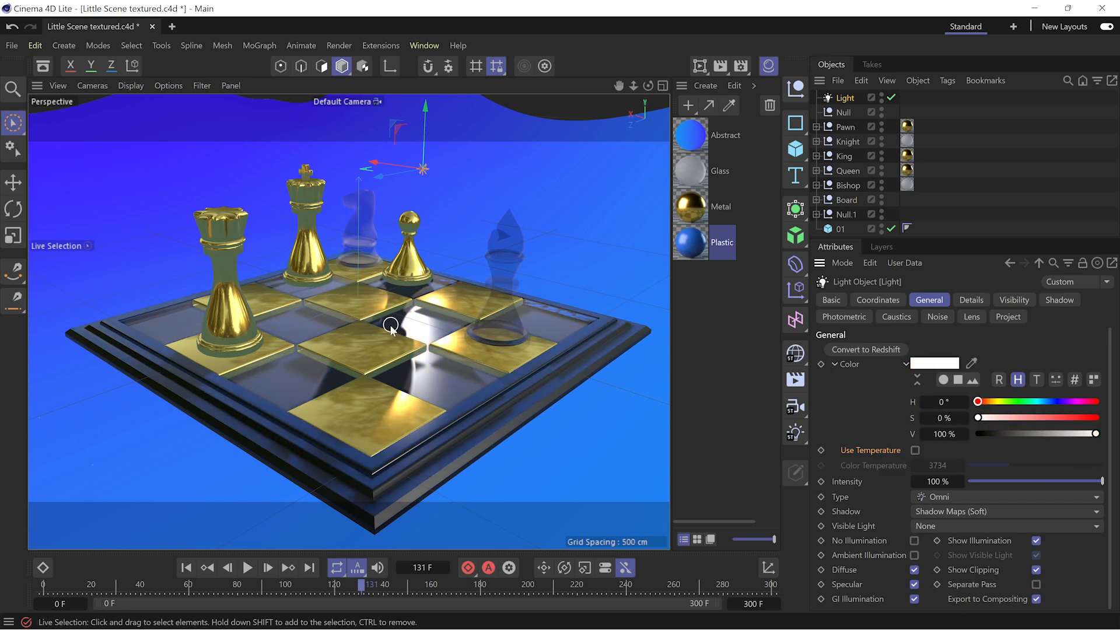
# Step: Try Inverse Square (Physically Accurate) falloff on the light with a radius of about 617 cm, and reset the falloff to None
pyautogui.click(971, 301)
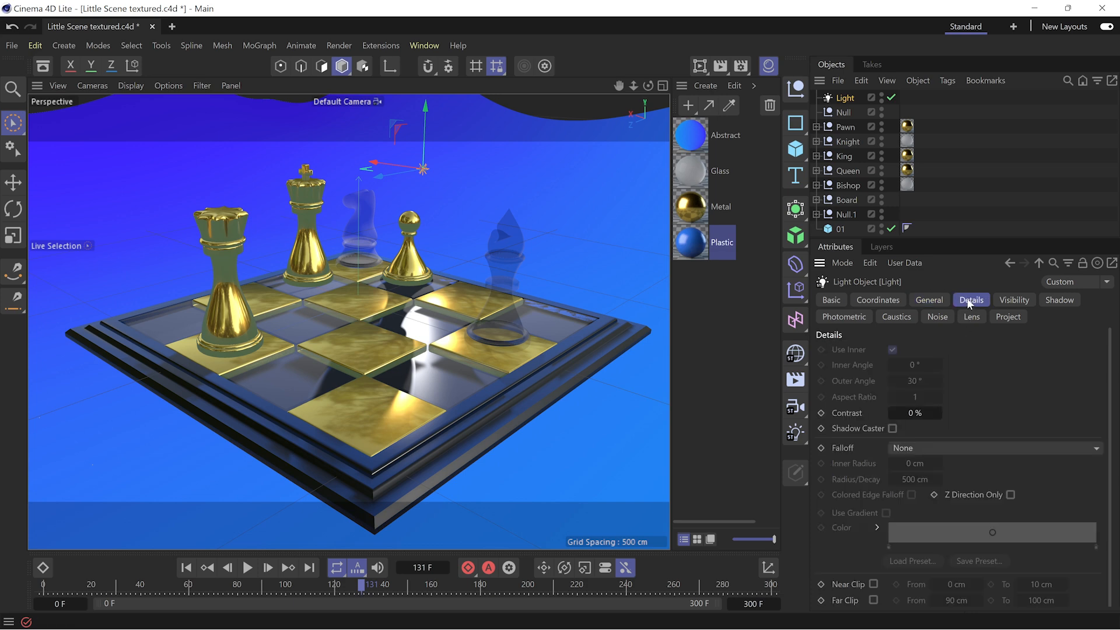
pyautogui.click(899, 446)
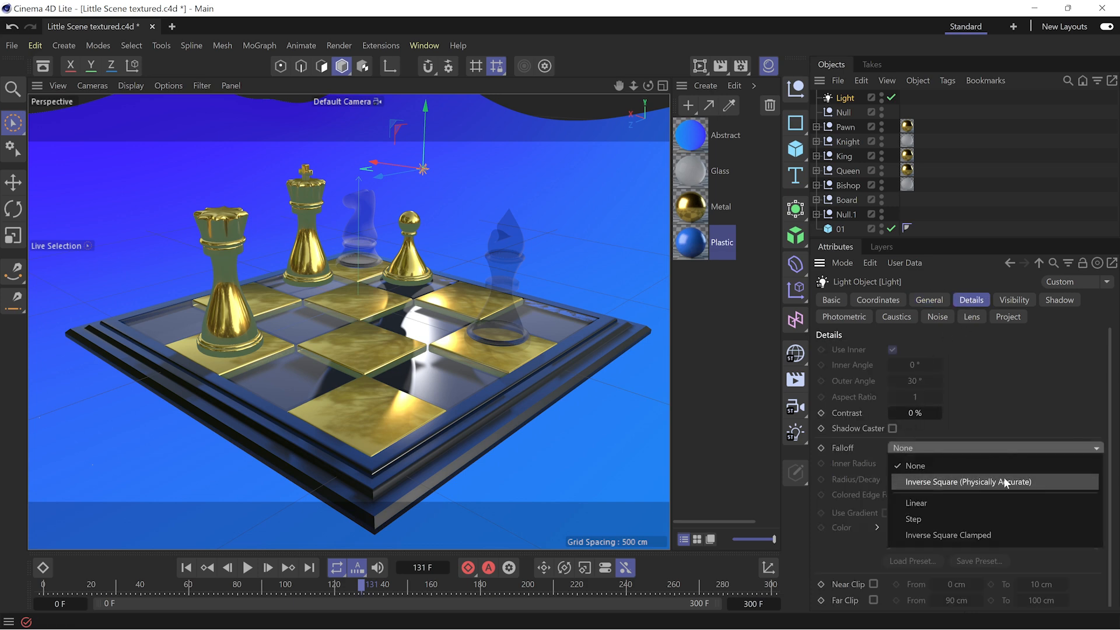
pyautogui.click(957, 482)
pyautogui.moveTo(934, 479)
pyautogui.mouseDown()
pyautogui.moveTo(977, 479)
pyautogui.moveTo(947, 479)
pyautogui.mouseUp()
pyautogui.click(913, 446)
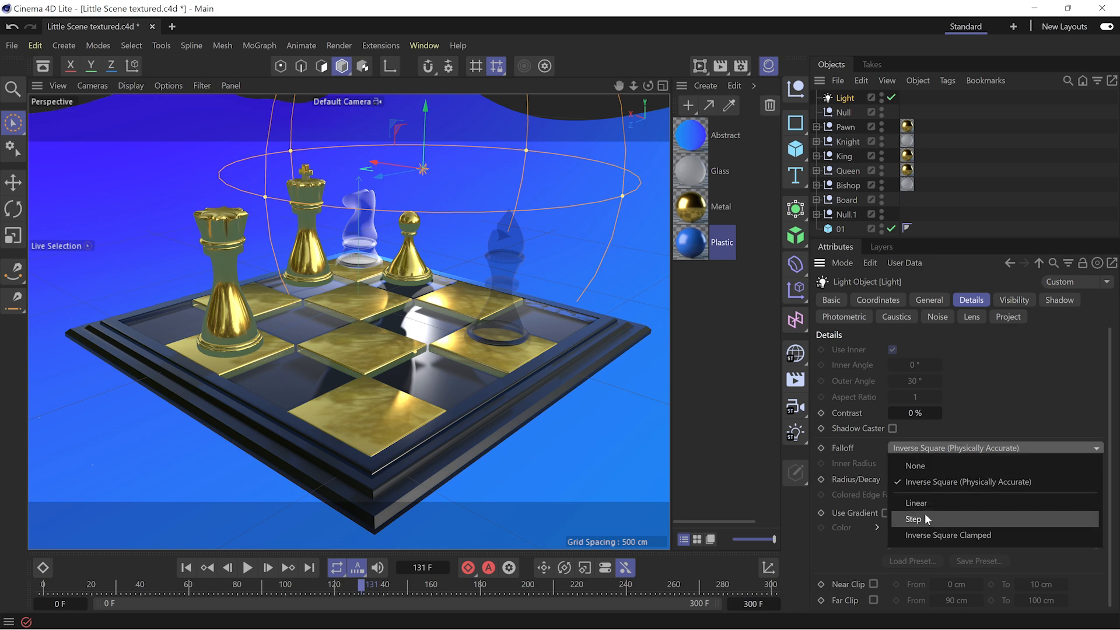
pyautogui.click(922, 466)
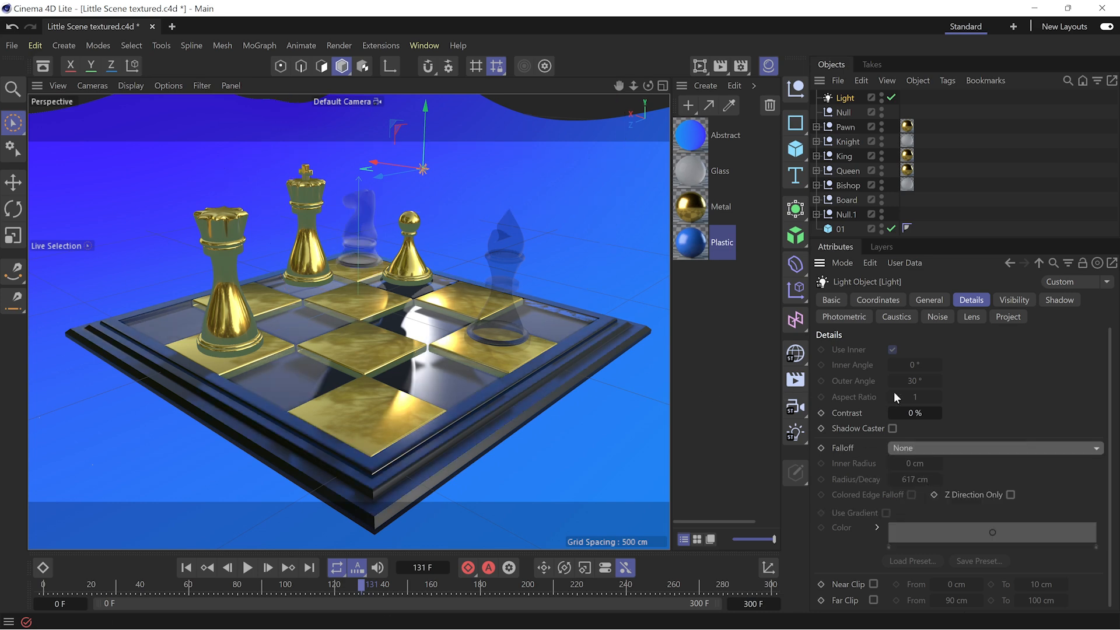
# Step: Try the Visible option for the light's Visible Light setting in a render, and set it back to None
pyautogui.click(930, 300)
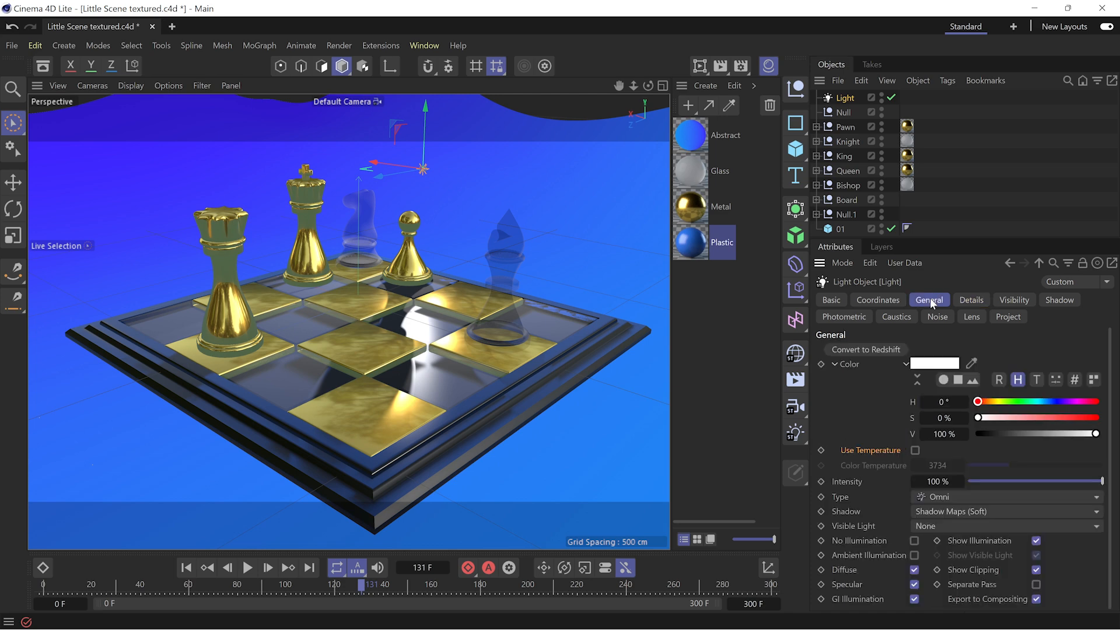
pyautogui.click(956, 526)
pyautogui.click(951, 549)
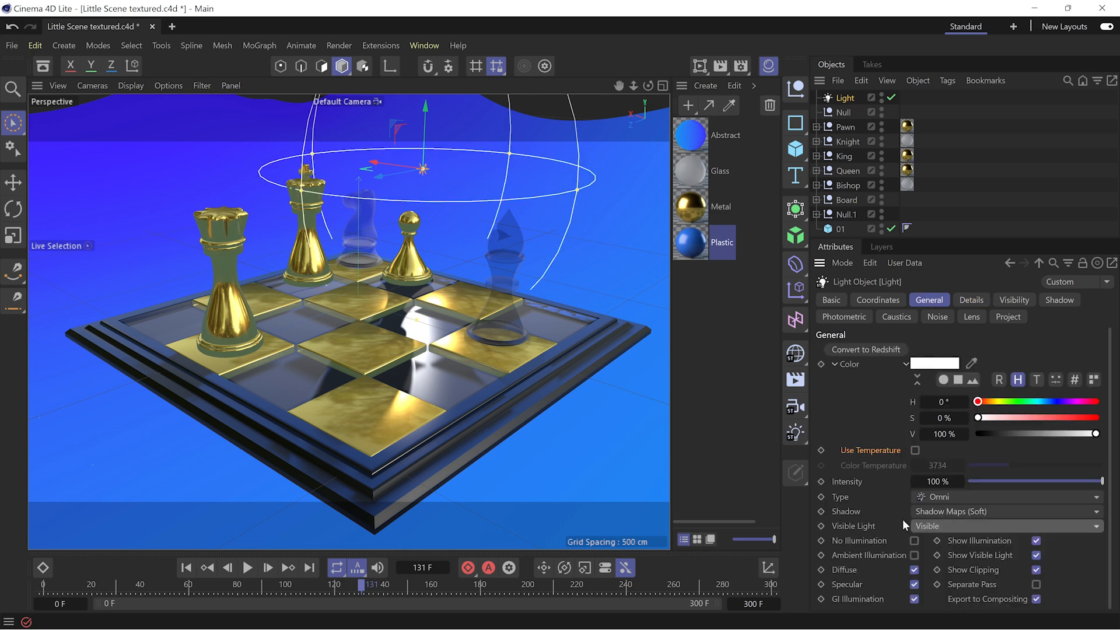
pyautogui.hotkey('ctrl', 'r')
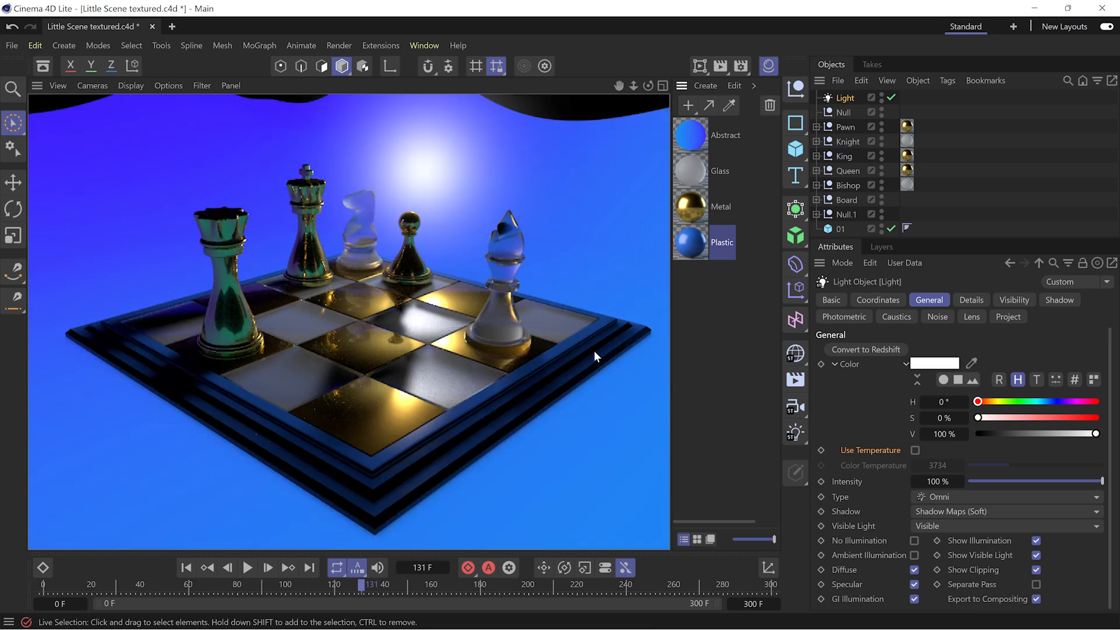
pyautogui.click(594, 352)
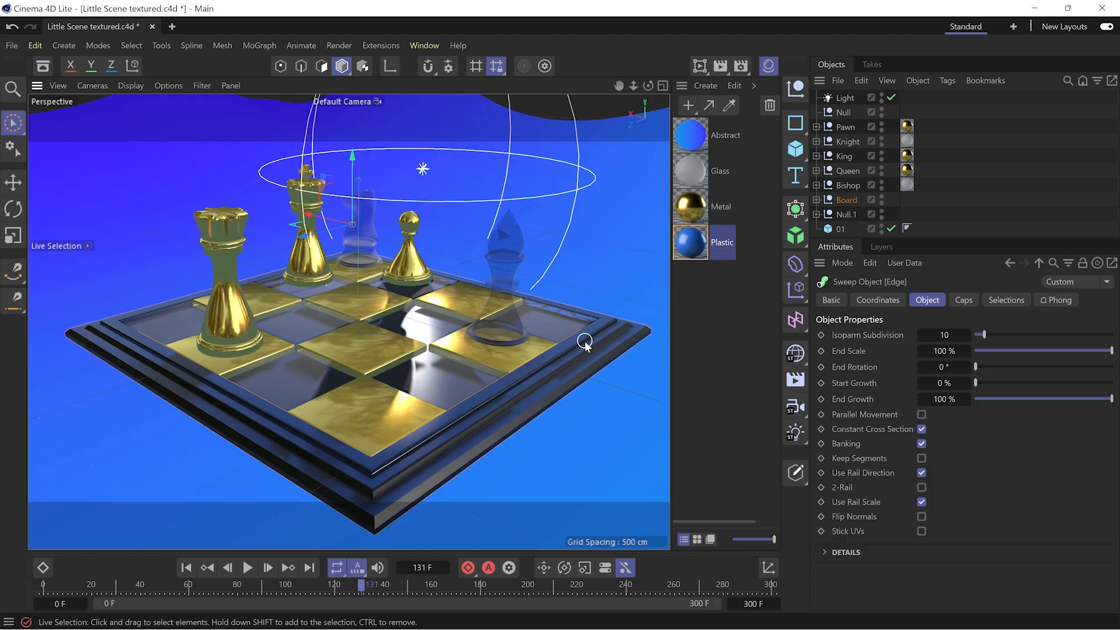
pyautogui.click(844, 99)
pyautogui.click(981, 527)
pyautogui.click(975, 544)
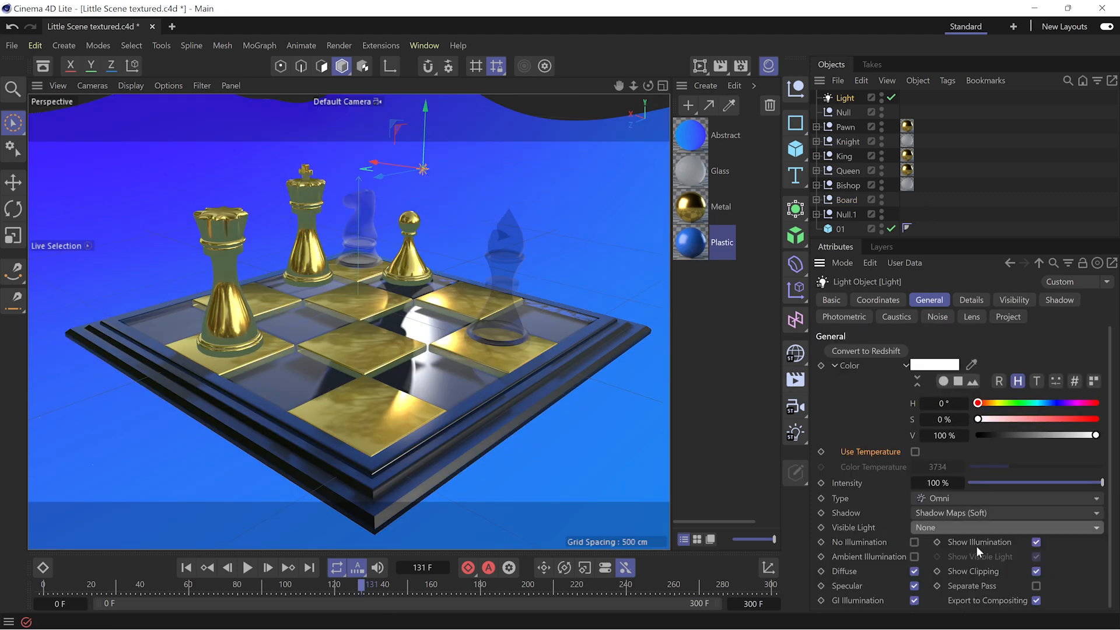
# Step: Try Raytraced (Hard) shadows on the light, and Area shadows with 89% accuracy
pyautogui.click(1070, 300)
pyautogui.click(935, 352)
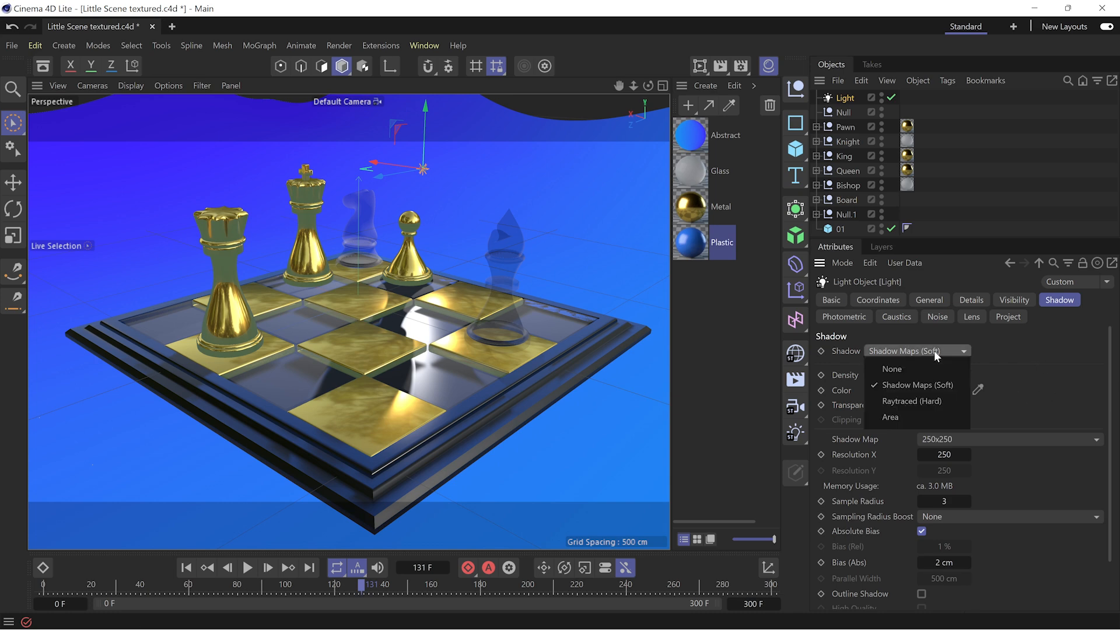
pyautogui.click(927, 402)
pyautogui.keyDown('alt'); pyautogui.moveTo(420, 317); pyautogui.dragTo(358, 367); pyautogui.keyUp('alt')
pyautogui.scroll(4, 365, 345)
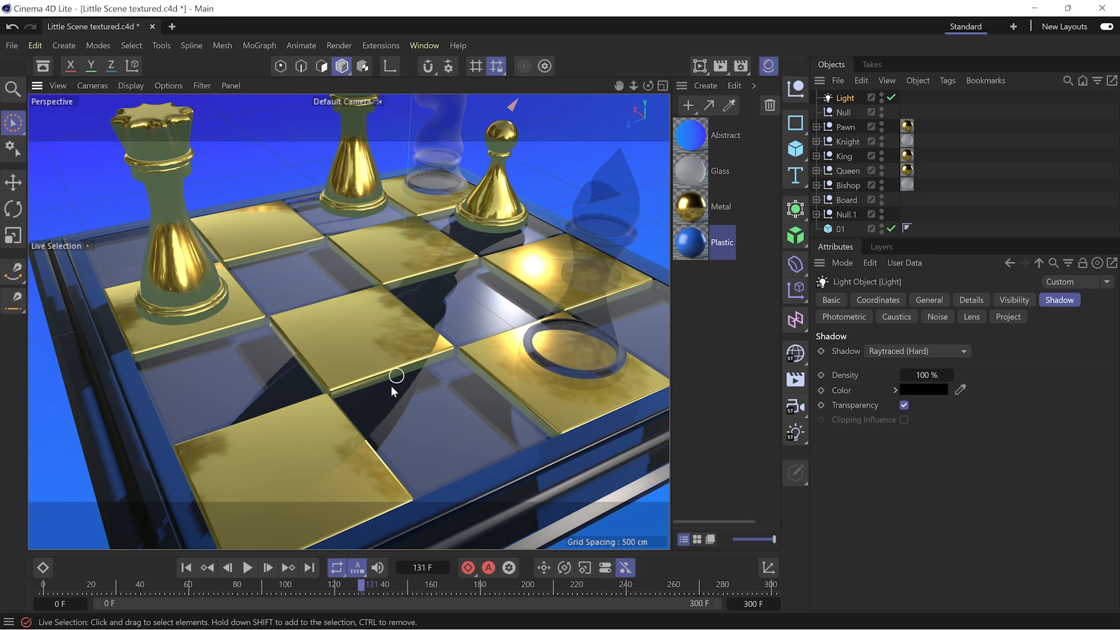
pyautogui.click(898, 350)
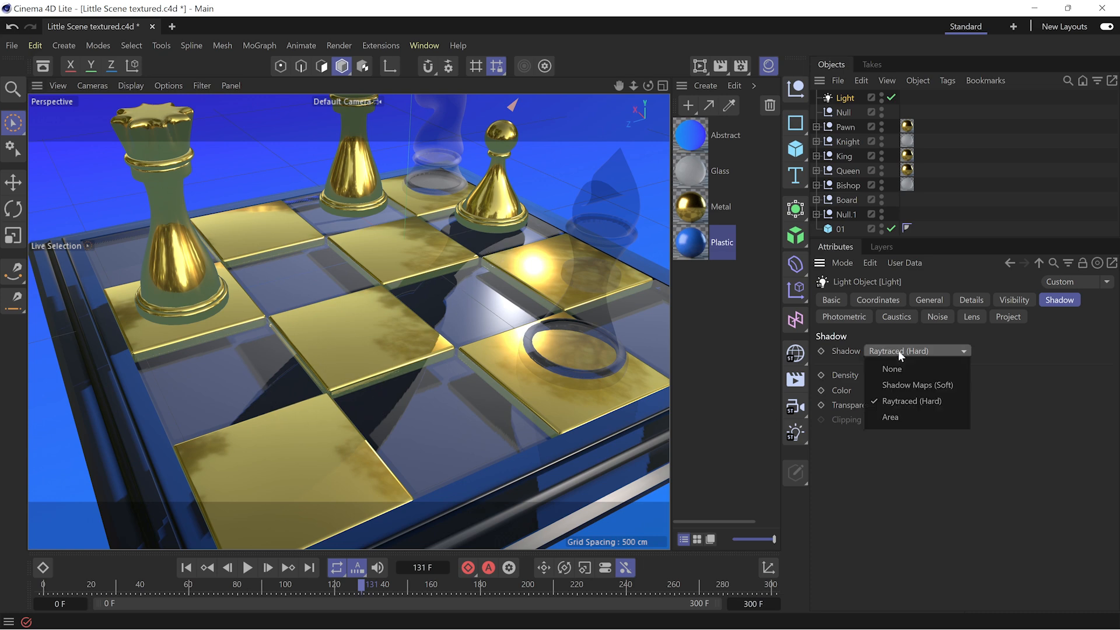
pyautogui.click(901, 418)
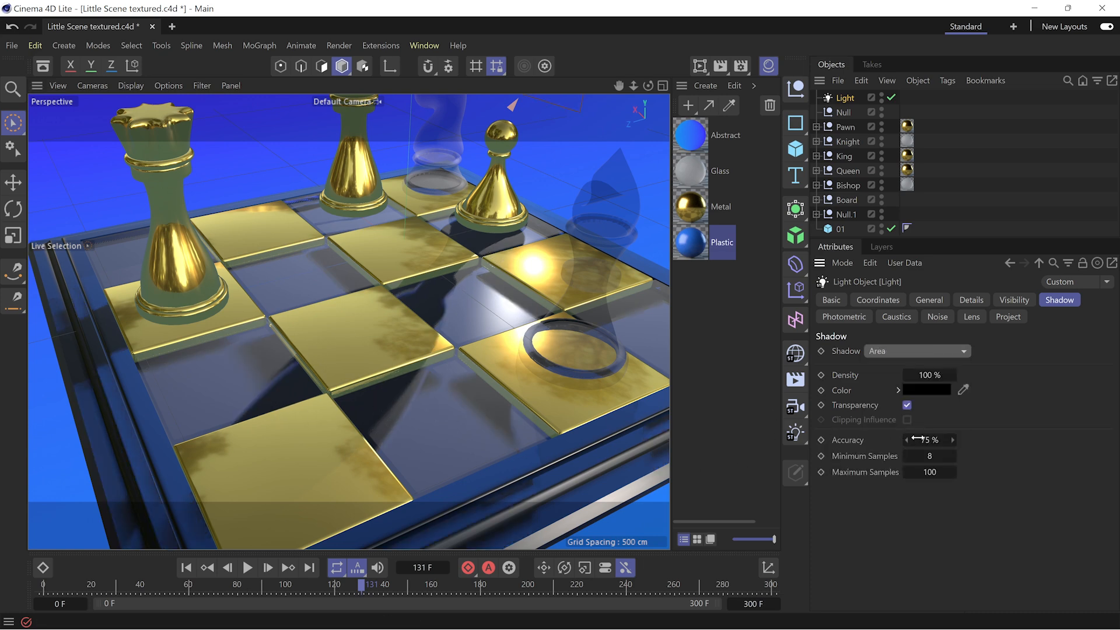
pyautogui.moveTo(930, 440); pyautogui.dragTo(957, 440)
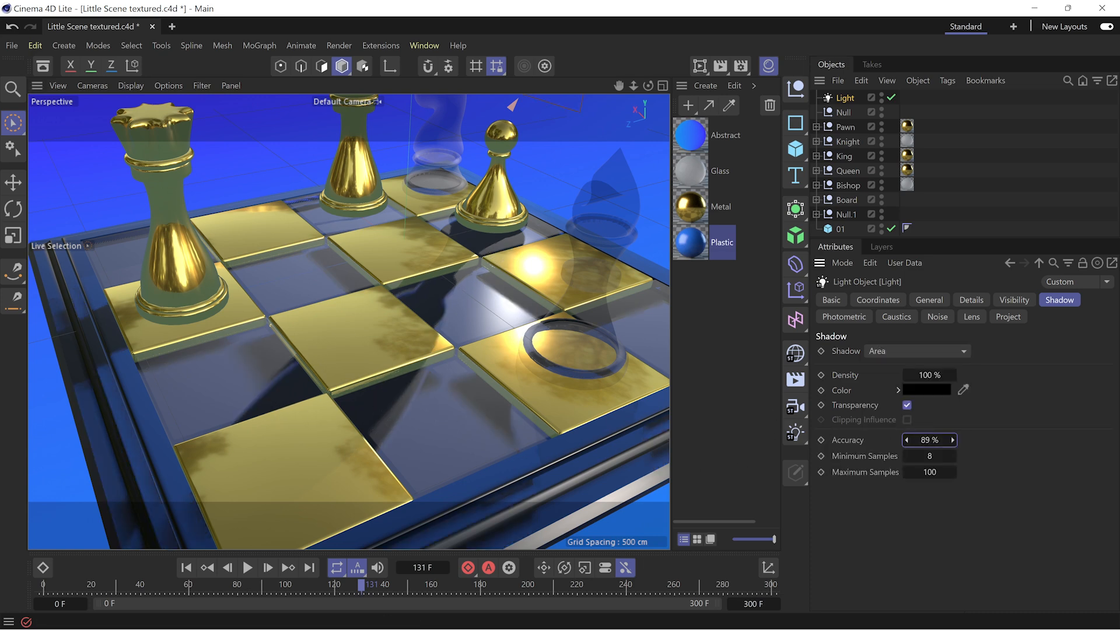
# Step: Set the light's shadow to Shadow Maps (Soft) with a 750x750 shadow map, and render the view
pyautogui.click(891, 351)
pyautogui.click(941, 387)
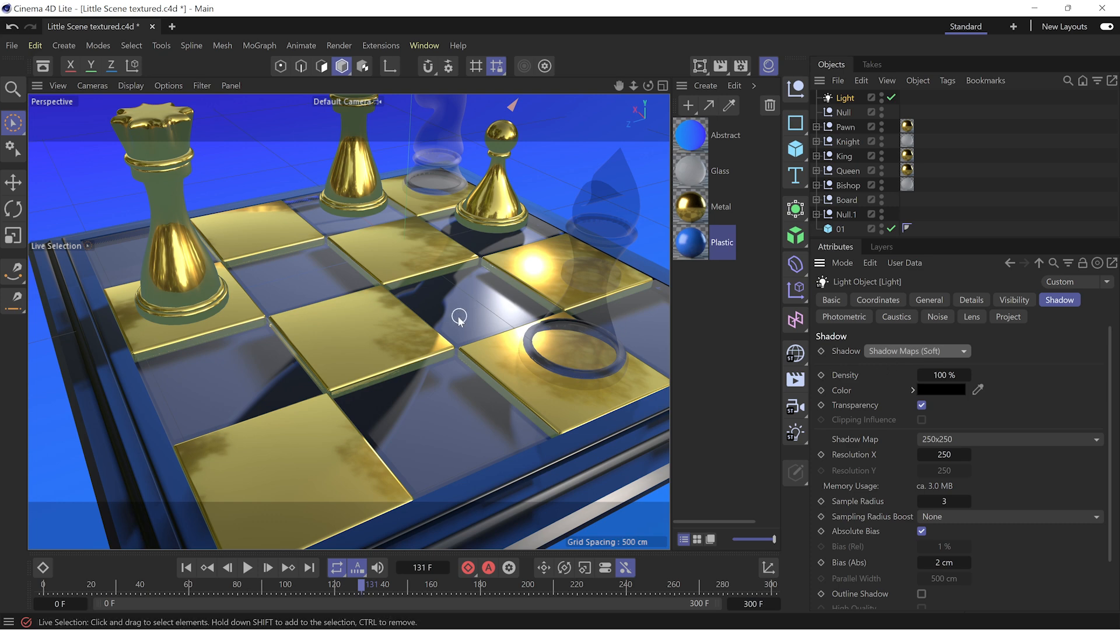
pyautogui.keyDown('alt'); pyautogui.moveTo(460, 318); pyautogui.dragTo(465, 318); pyautogui.keyUp('alt')
pyautogui.click(956, 436)
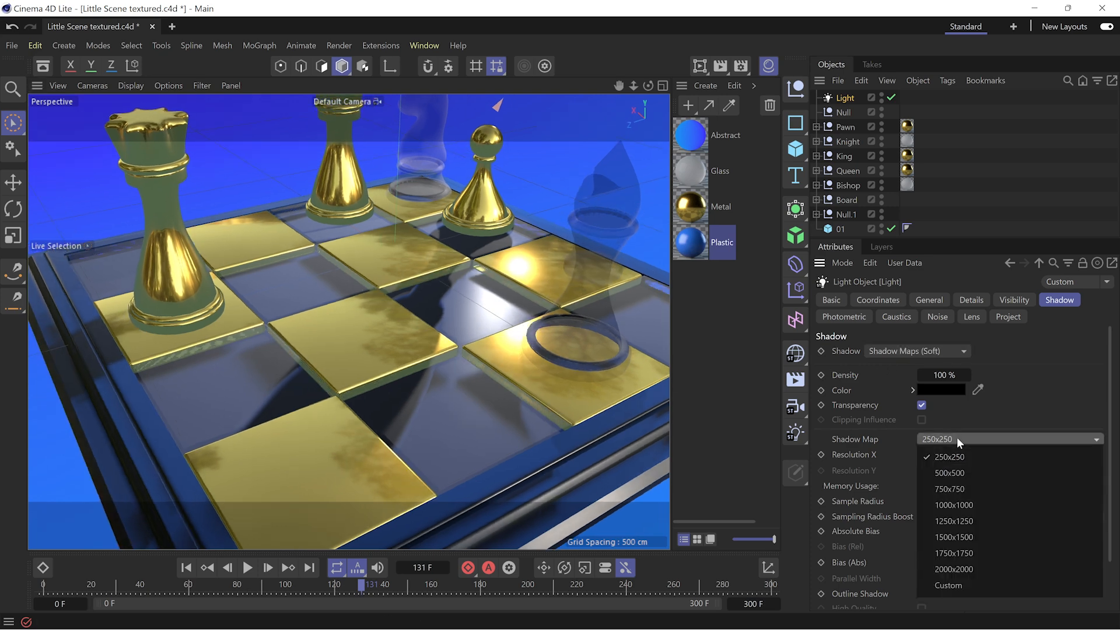
pyautogui.click(965, 474)
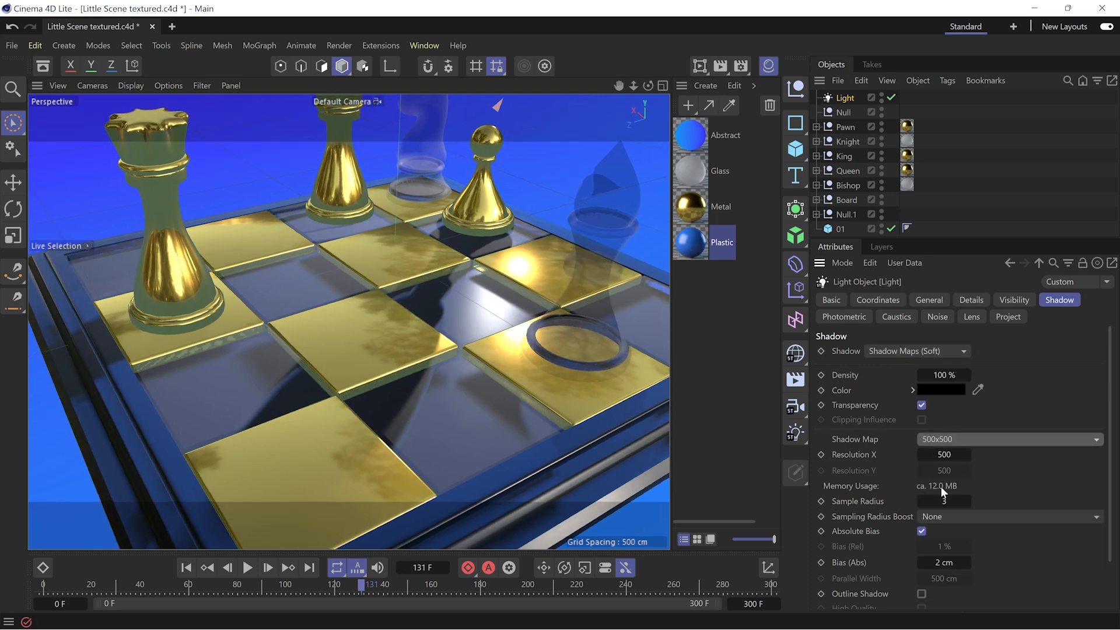
pyautogui.click(1016, 436)
pyautogui.click(996, 488)
pyautogui.hotkey('ctrl', 'r')
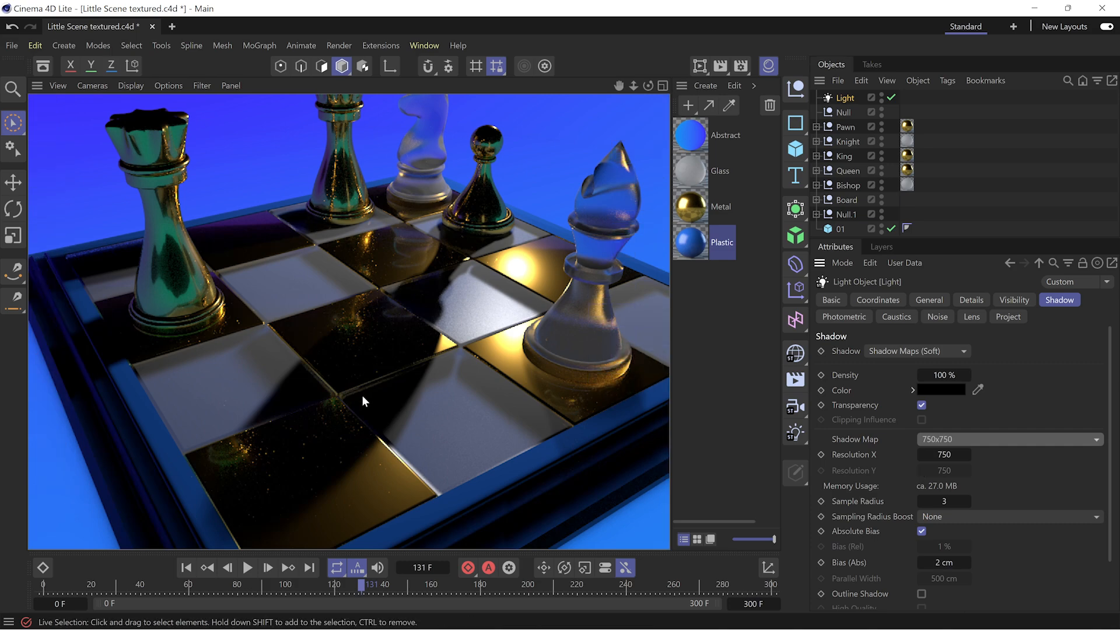
# Step: Change the existing Light's type to Spot
pyautogui.click(513, 277)
pyautogui.keyDown('alt'); pyautogui.moveTo(457, 295); pyautogui.dragTo(484, 275); pyautogui.keyUp('alt')
pyautogui.scroll(-3, 347, 320)
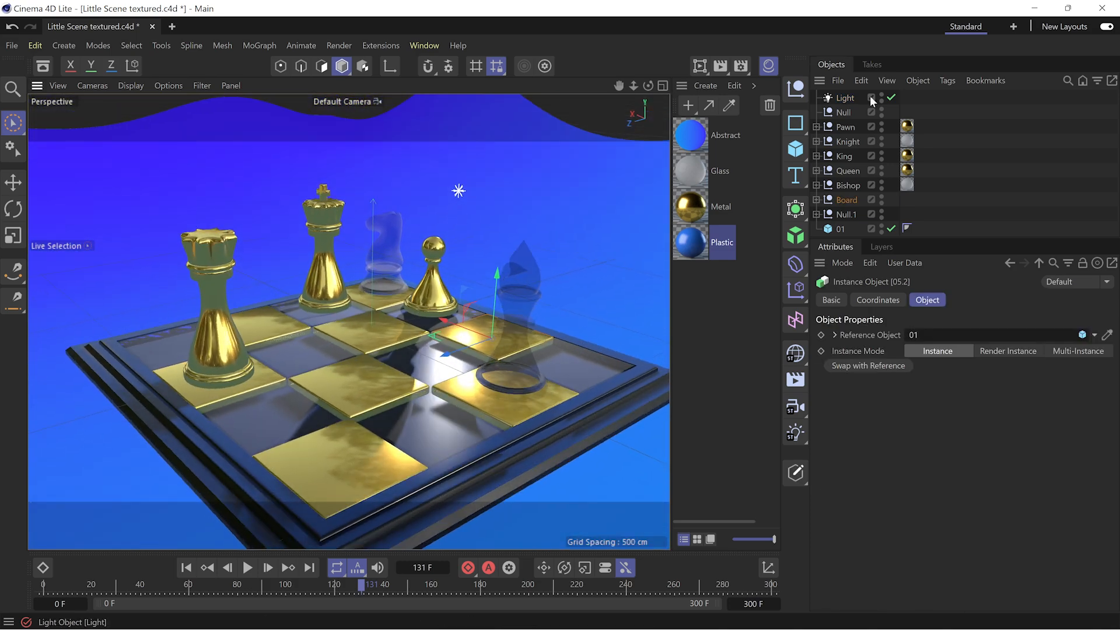
pyautogui.click(842, 98)
pyautogui.click(878, 300)
pyautogui.click(929, 299)
pyautogui.click(1015, 498)
pyautogui.click(957, 382)
# Step: Move and rotate the spot light to aim across the queen's side of the board, and render the view
pyautogui.moveTo(275, 220)
pyautogui.mouseDown()
pyautogui.moveTo(294, 216)
pyautogui.moveTo(263, 222)
pyautogui.mouseUp()
pyautogui.moveTo(365, 244)
pyautogui.keyDown('alt'); pyautogui.mouseDown()
pyautogui.moveTo(344, 269)
pyautogui.moveTo(356, 257)
pyautogui.mouseUp(); pyautogui.keyUp('alt')
pyautogui.moveTo(386, 228); pyautogui.dragTo(299, 199)
pyautogui.click(13, 209)
pyautogui.press('e')
pyautogui.moveTo(310, 254); pyautogui.dragTo(315, 216)
pyautogui.moveTo(205, 291); pyautogui.dragTo(161, 271)
pyautogui.keyDown('alt'); pyautogui.moveTo(208, 298); pyautogui.dragTo(296, 260, button='middle'); pyautogui.keyUp('alt')
pyautogui.hotkey('ctrl', 'r')
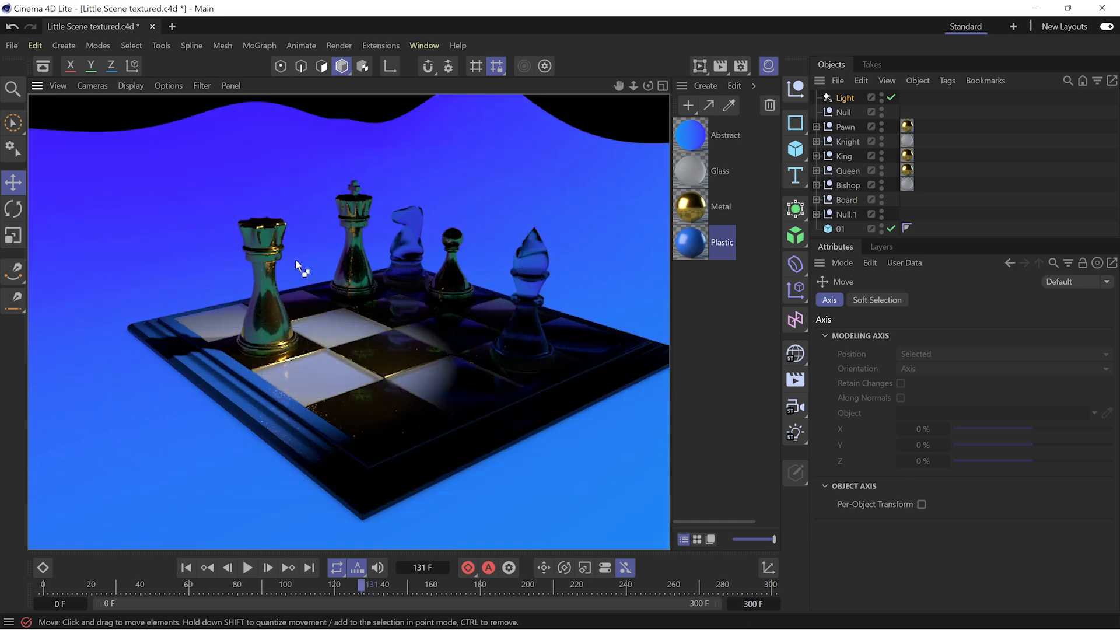
# Step: Change the existing Light's type from the spot setting to Area
pyautogui.click(295, 260)
pyautogui.scroll(-4, 350, 322)
pyautogui.click(845, 97)
pyautogui.click(969, 500)
pyautogui.click(940, 409)
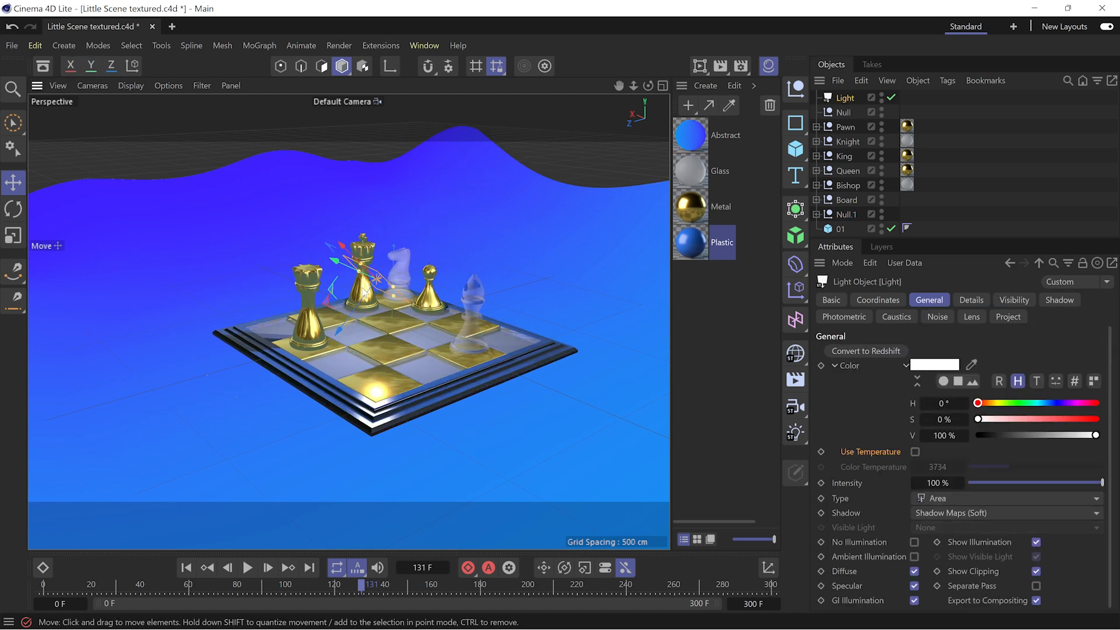
pyautogui.press('r')
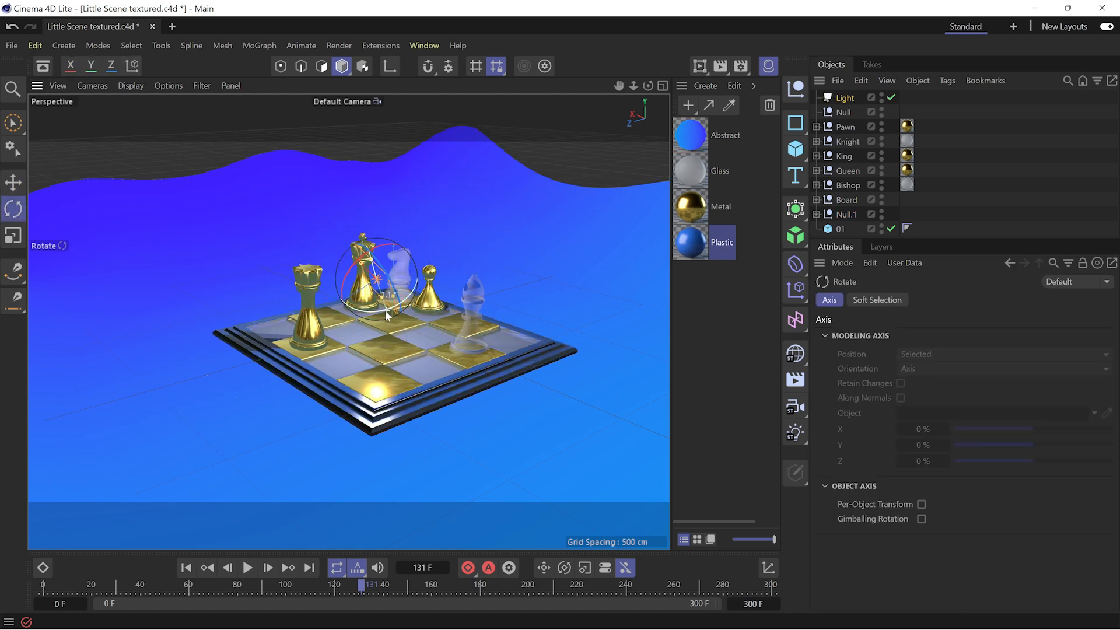
pyautogui.scroll(2, 391, 302)
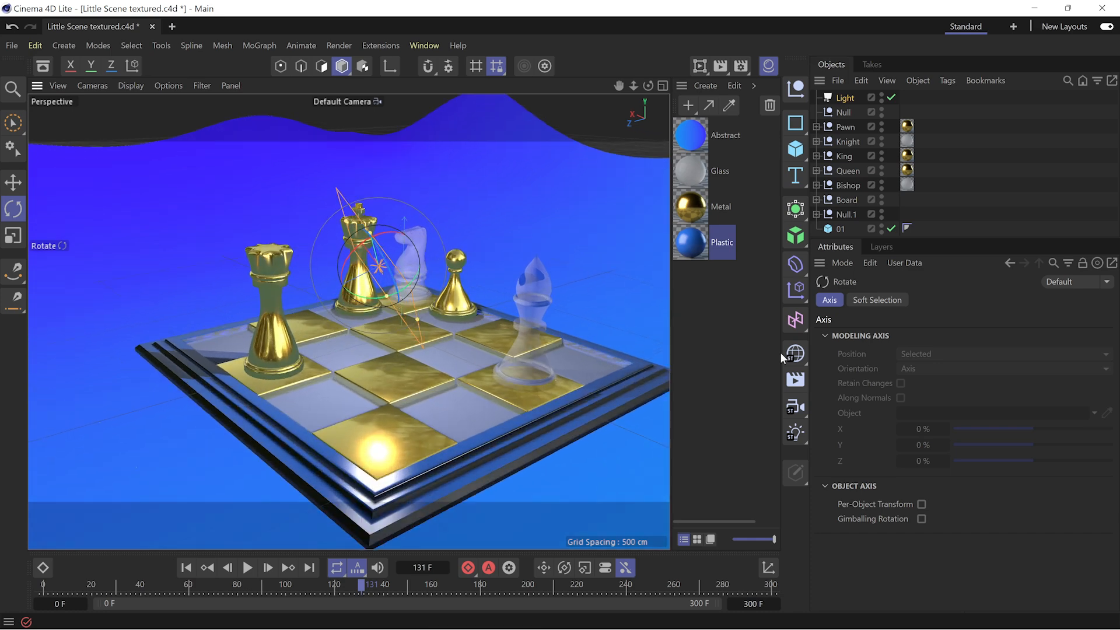
# Step: Set the area light's Area Shape to Disc and render the view
pyautogui.click(845, 98)
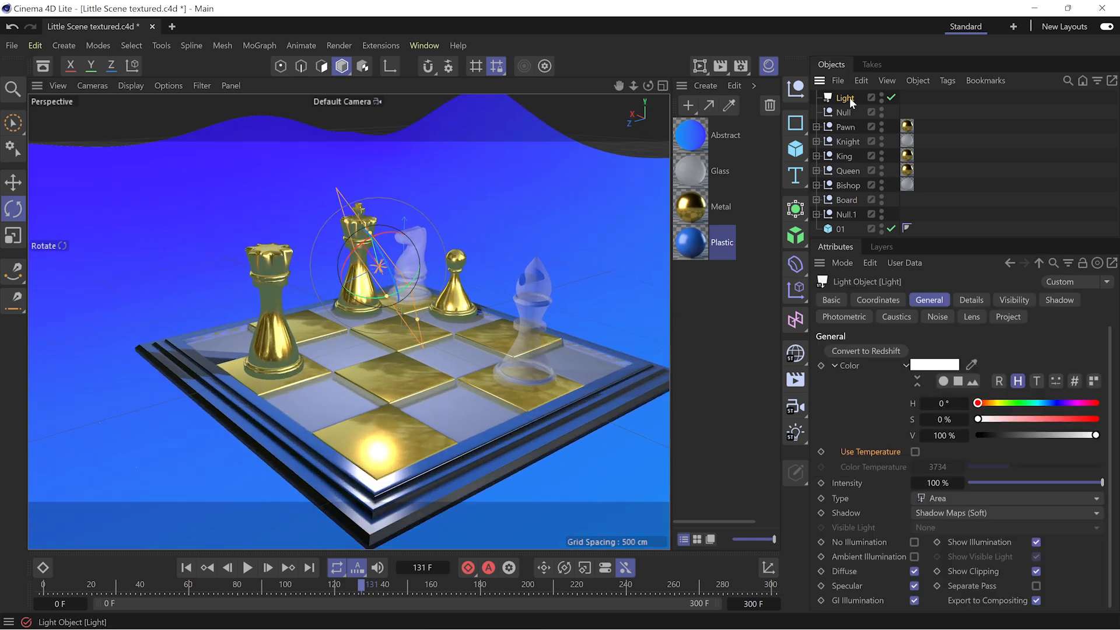
pyautogui.click(972, 299)
pyautogui.click(1015, 432)
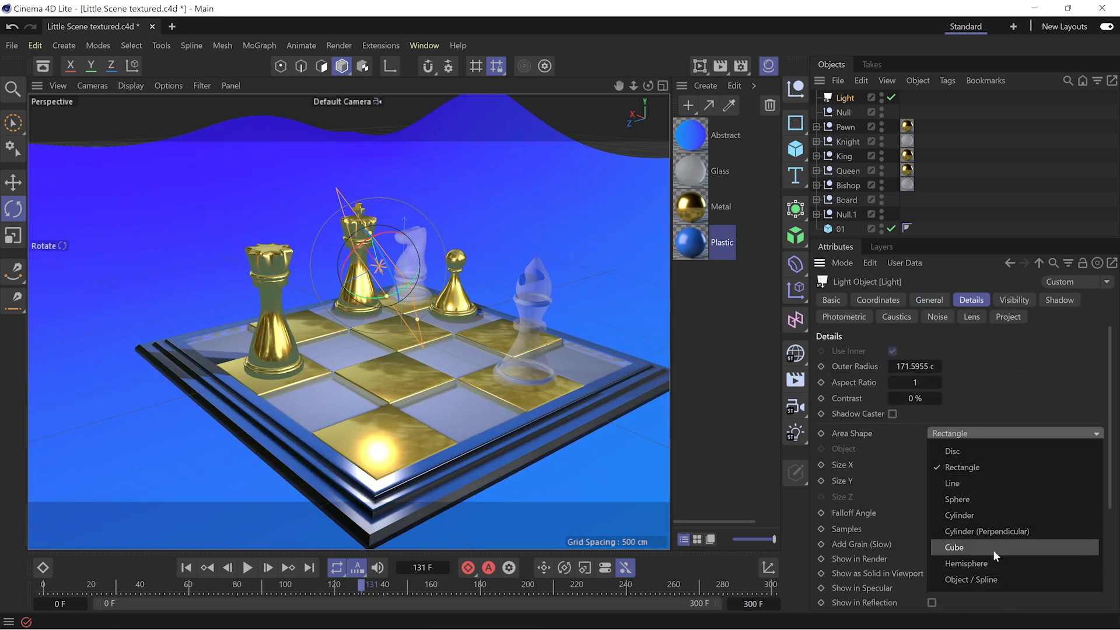
pyautogui.click(972, 450)
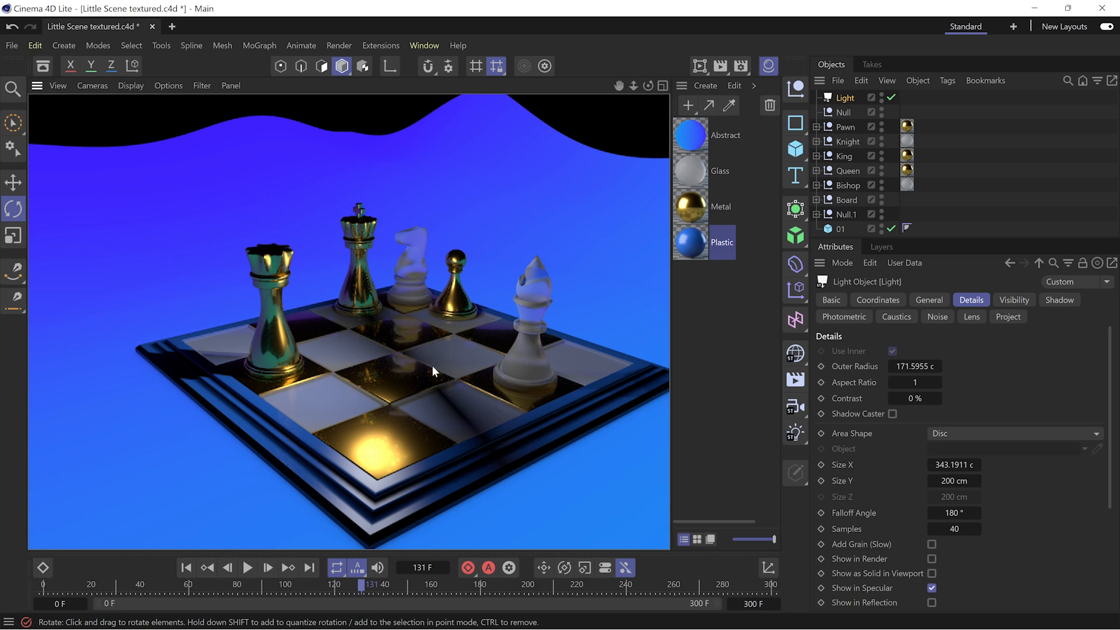
pyautogui.click(432, 365)
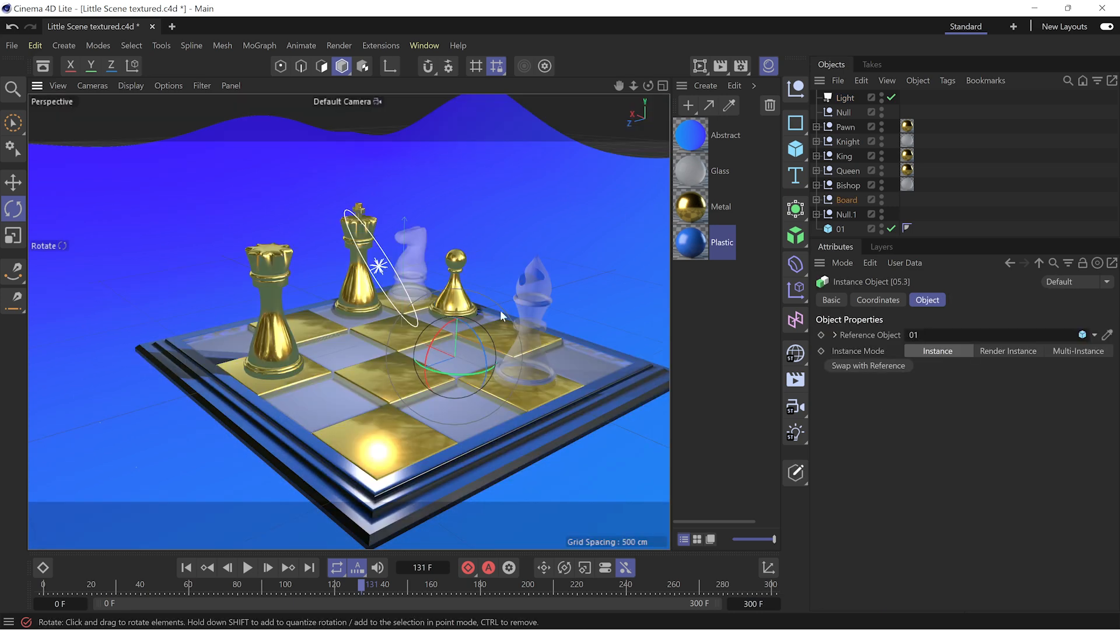
# Step: Change the light's type to Infinite, rotate it to shine down on the board, and render the view
pyautogui.click(837, 97)
pyautogui.click(929, 300)
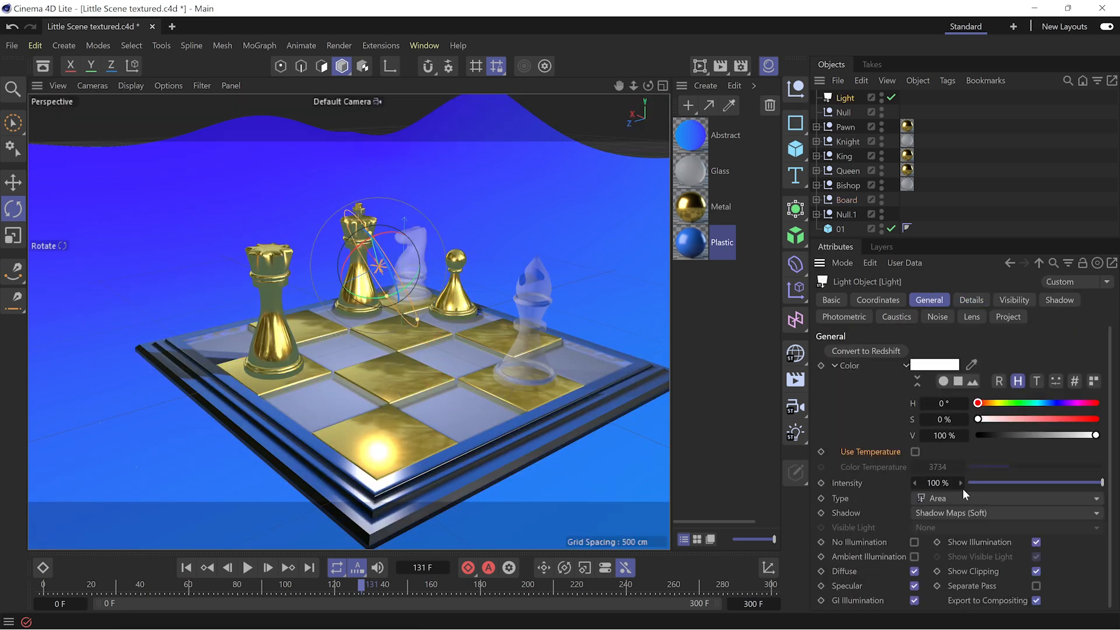
pyautogui.click(970, 498)
pyautogui.click(948, 394)
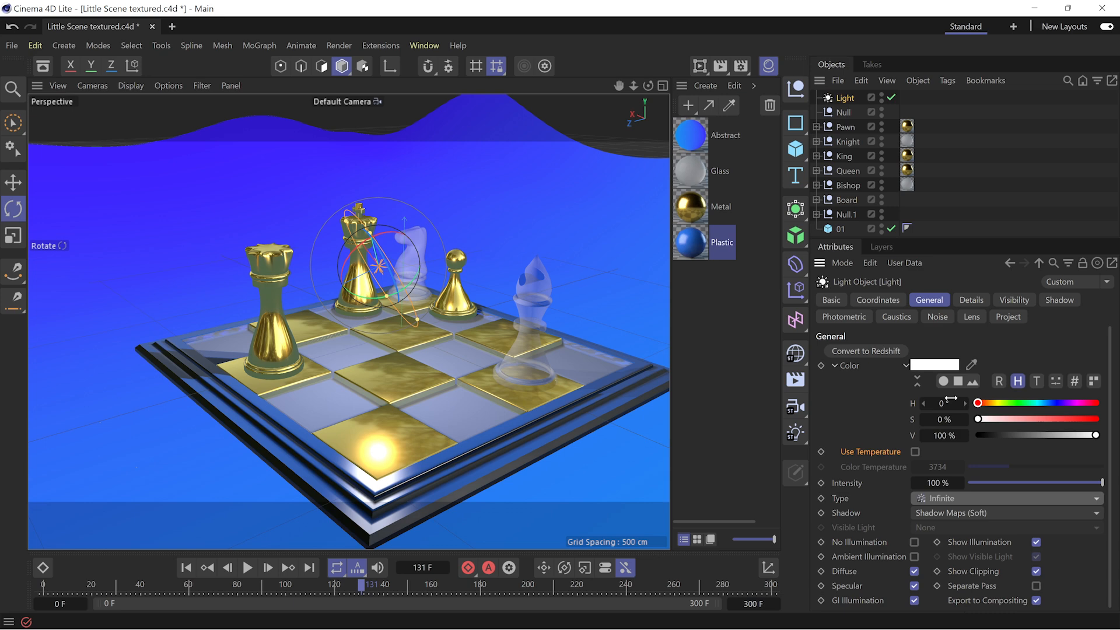
pyautogui.moveTo(95, 407); pyautogui.dragTo(206, 353)
pyautogui.moveTo(352, 256); pyautogui.dragTo(385, 291)
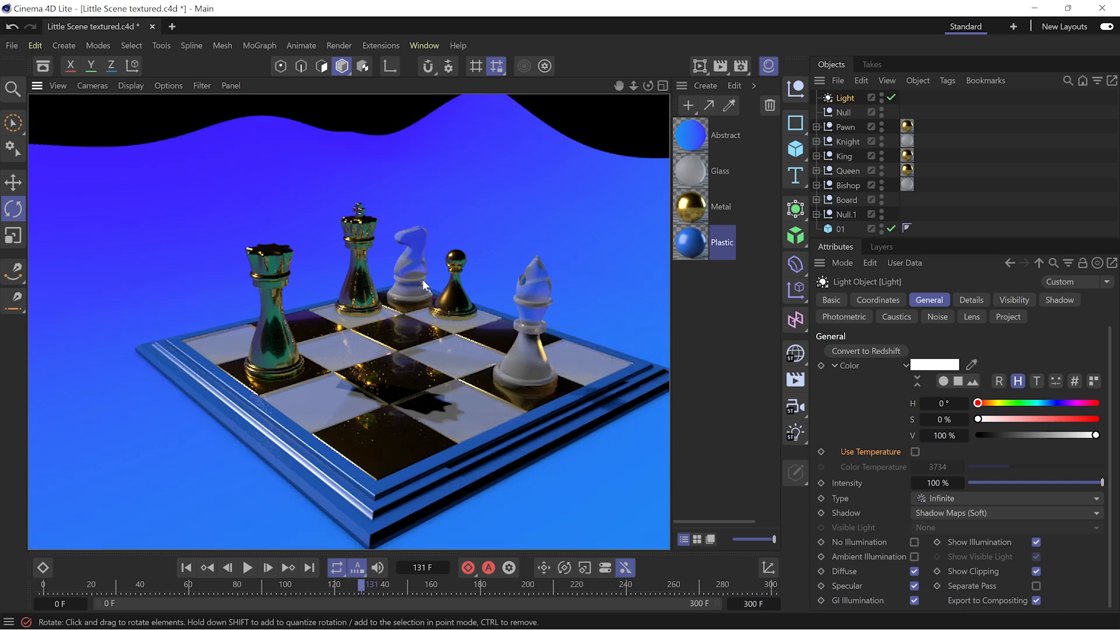
pyautogui.click(400, 279)
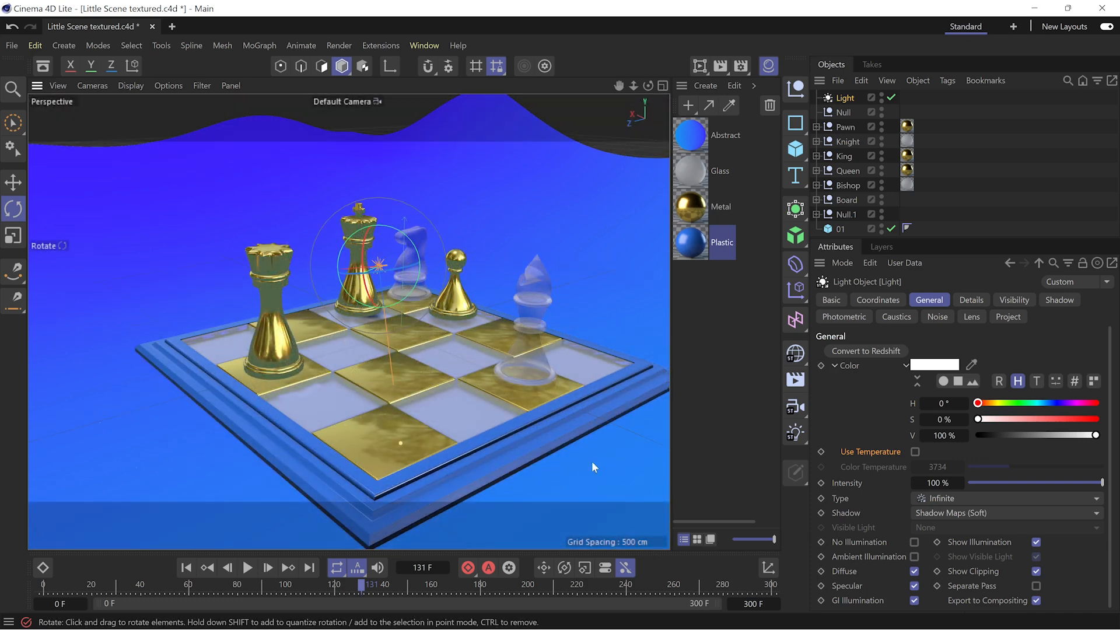
# Step: Set the Light's type back to Spot
pyautogui.click(794, 435)
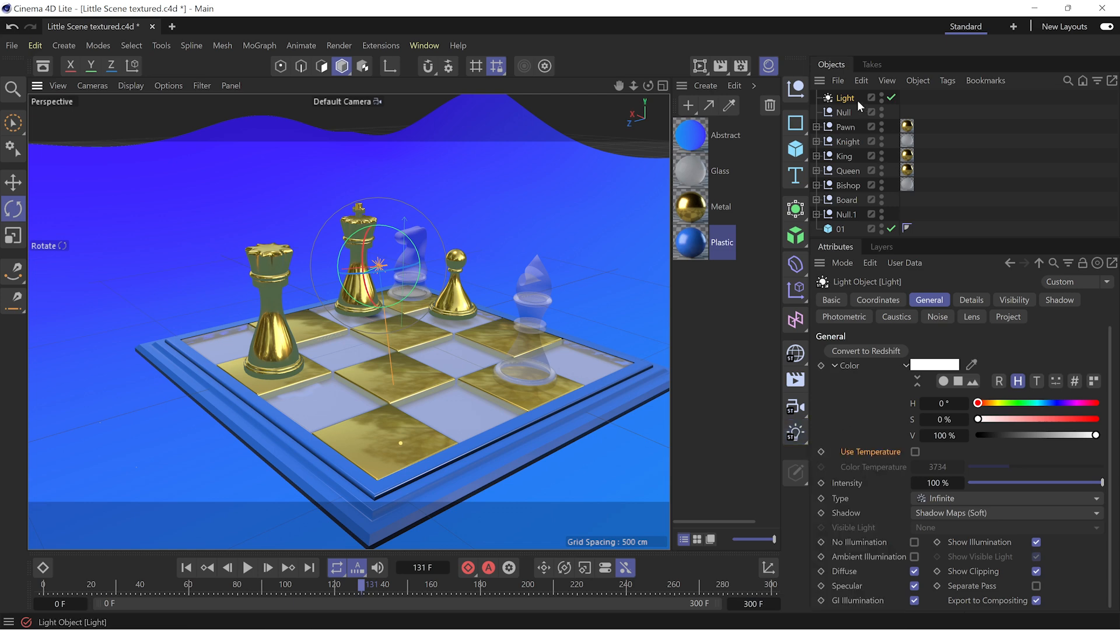
pyautogui.click(1003, 498)
pyautogui.click(875, 375)
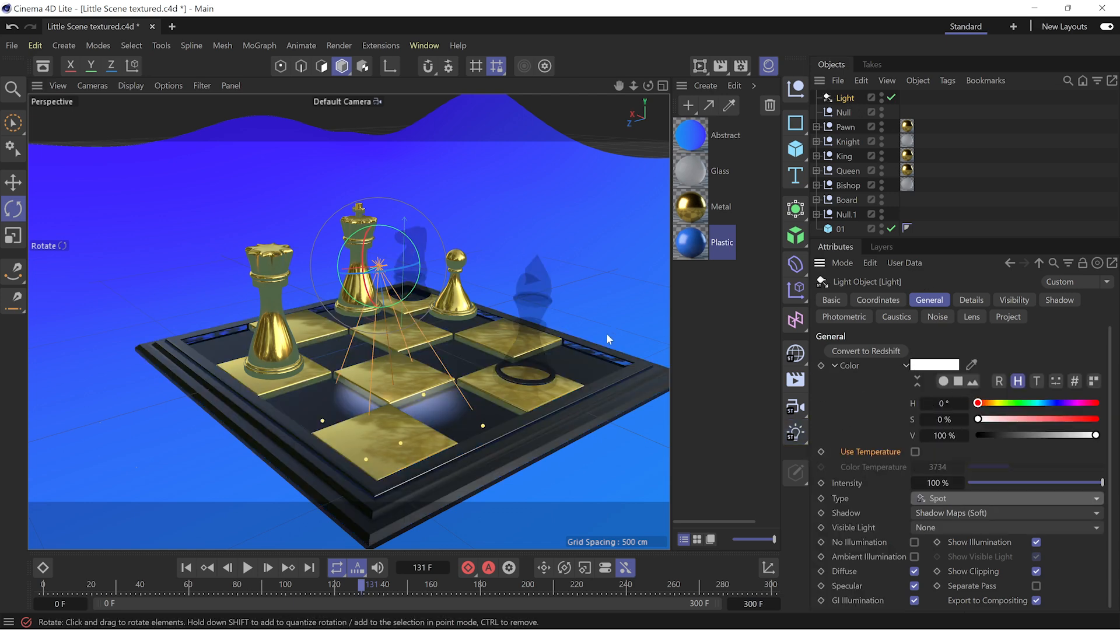
# Step: Add a Target tag to the spot light and assign the King as its target object
pyautogui.rightClick(846, 98)
pyautogui.write('tar')
pyautogui.moveTo(894, 95)
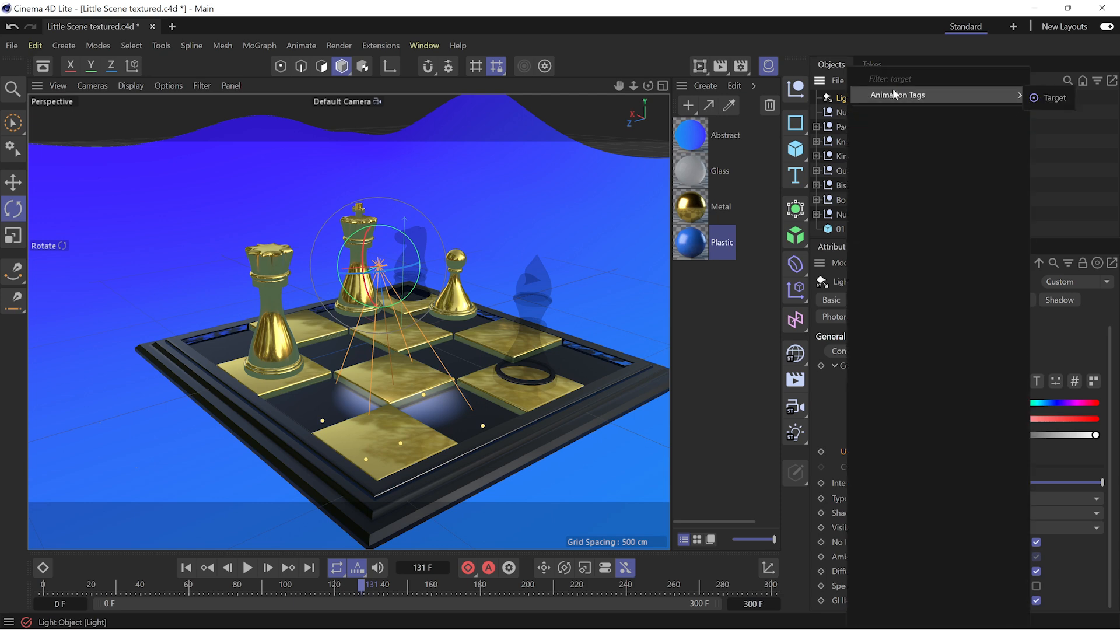
pyautogui.click(1044, 98)
pyautogui.click(1107, 337)
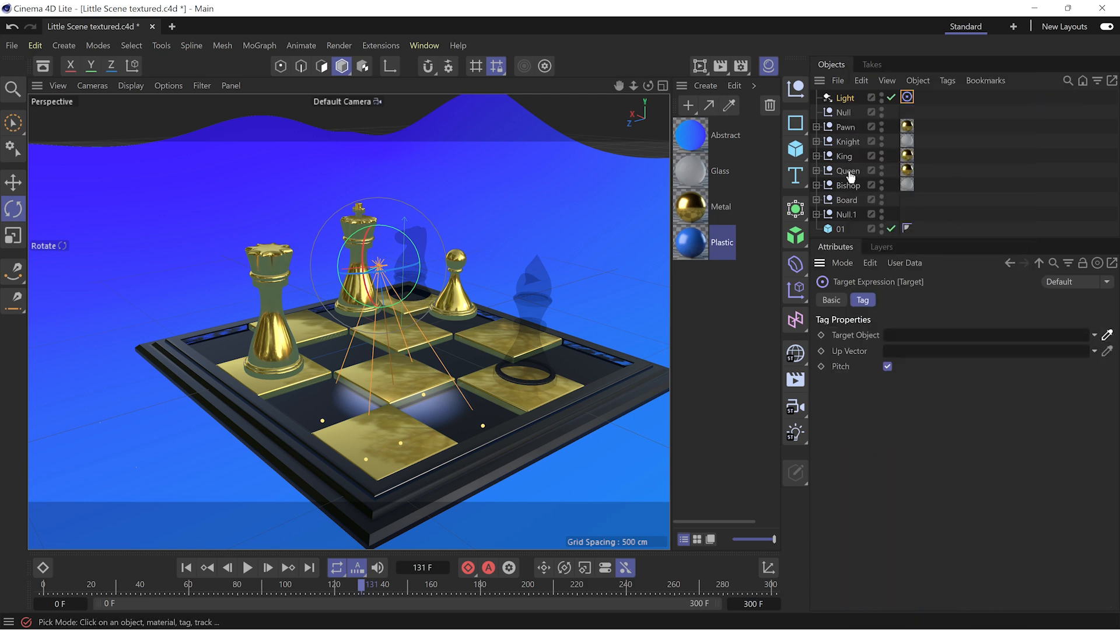
pyautogui.click(844, 155)
# Step: Move the targeted spot light along the world axes to one side above the board, and set its intensity to 99%
pyautogui.click(14, 185)
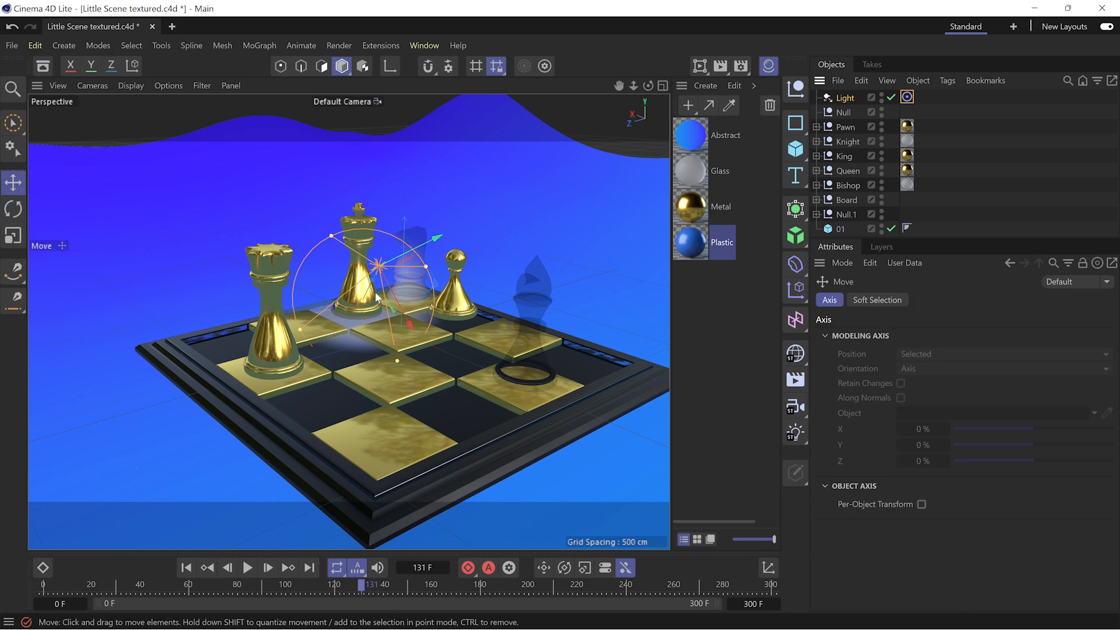
pyautogui.click(132, 66)
pyautogui.moveTo(377, 281); pyautogui.dragTo(407, 386)
pyautogui.keyDown('alt'); pyautogui.moveTo(283, 344); pyautogui.dragTo(507, 341, button='right'); pyautogui.keyUp('alt')
pyautogui.keyDown('alt'); pyautogui.moveTo(506, 341); pyautogui.dragTo(492, 354); pyautogui.keyUp('alt')
pyautogui.moveTo(585, 100); pyautogui.dragTo(566, 210)
pyautogui.click(843, 99)
pyautogui.moveTo(1100, 483)
pyautogui.mouseDown()
pyautogui.moveTo(1026, 483)
pyautogui.moveTo(1103, 473)
pyautogui.mouseUp()
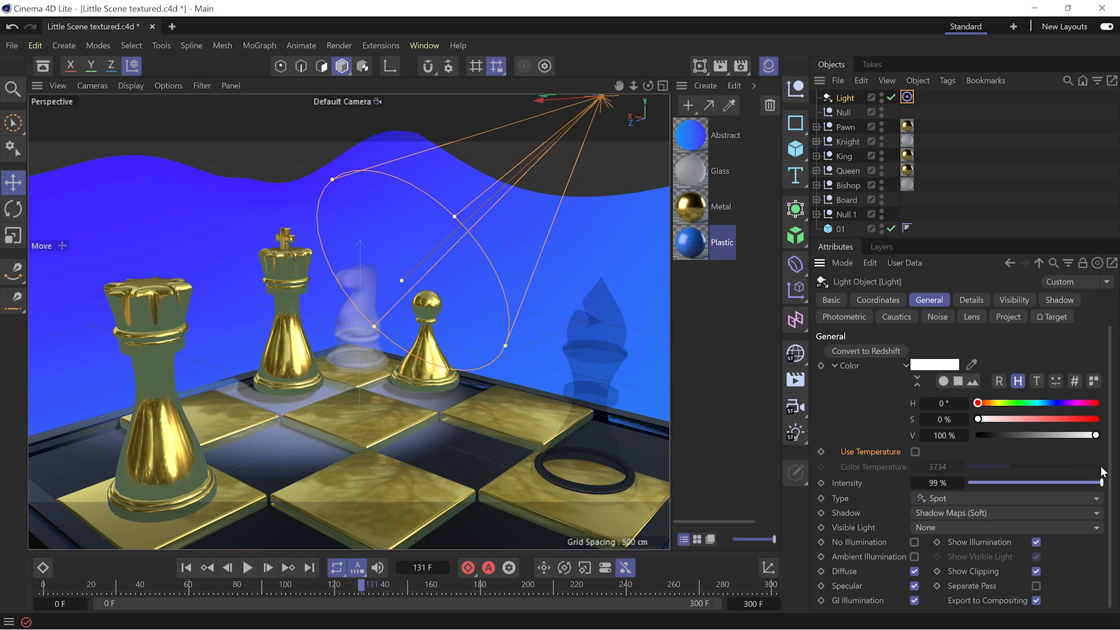
# Step: Duplicate the targeted spot light to the opposite side, behind the queen, and set the copy's intensity to 28%
pyautogui.keyDown('alt'); pyautogui.moveTo(432, 357); pyautogui.dragTo(415, 369); pyautogui.keyUp('alt')
pyautogui.keyDown('alt'); pyautogui.moveTo(415, 369); pyautogui.dragTo(367, 369, button='right'); pyautogui.keyUp('alt')
pyautogui.moveTo(513, 171); pyautogui.dragTo(119, 245)
pyautogui.scroll(-2, 419, 254)
pyautogui.moveTo(119, 245)
pyautogui.mouseDown()
pyautogui.moveTo(57, 246)
pyautogui.moveTo(100, 247)
pyautogui.mouseUp()
pyautogui.moveTo(1070, 480); pyautogui.dragTo(1027, 486)
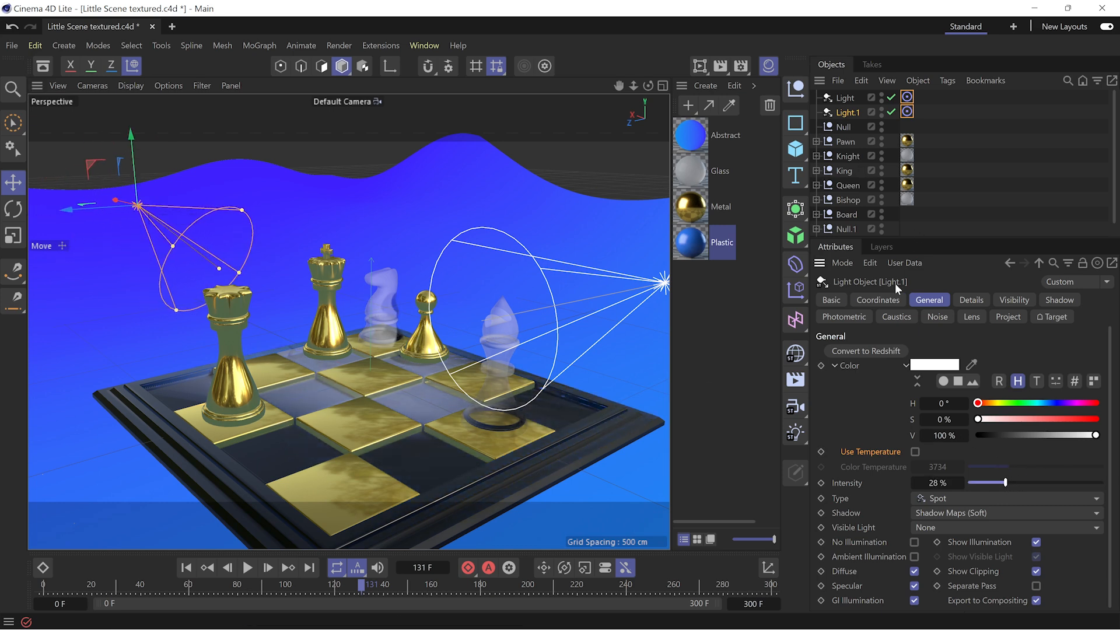
# Step: Add an Area light and raise it about 500 cm above the centre of the board
pyautogui.moveTo(802, 435); pyautogui.dragTo(860, 519)
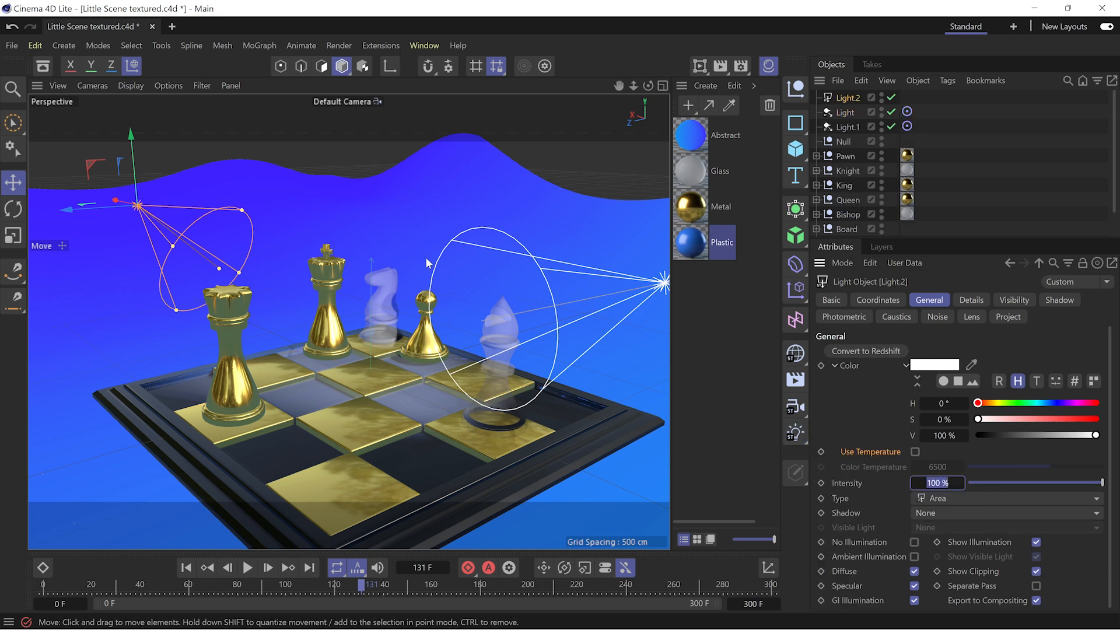
pyautogui.click(849, 100)
pyautogui.moveTo(371, 317); pyautogui.dragTo(365, 124)
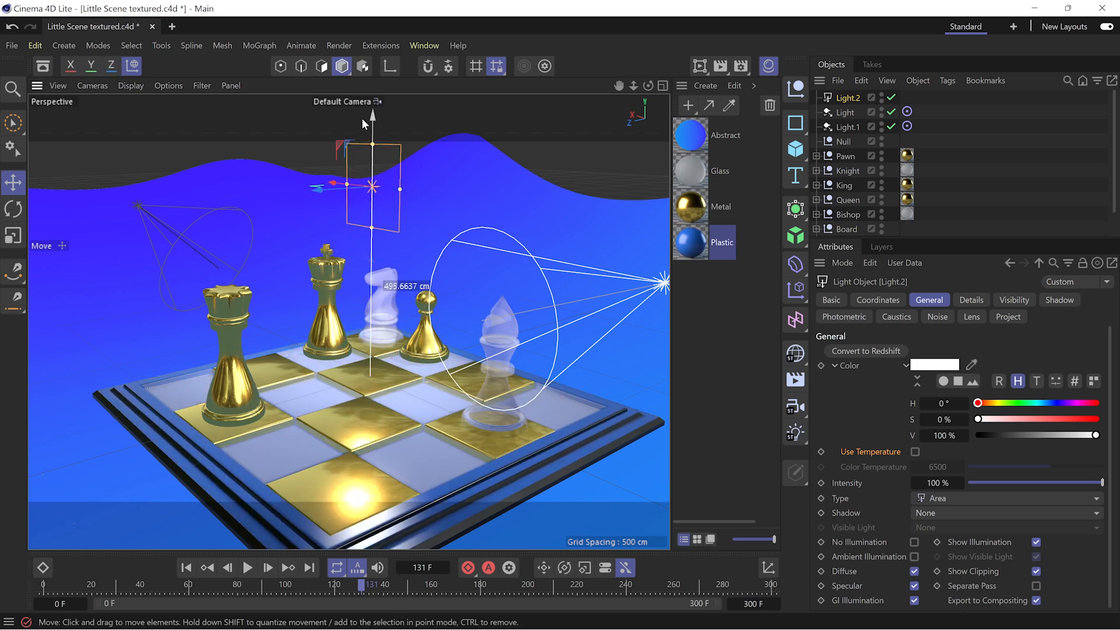
# Step: Rotate the new area light to lie flat above the board and enlarge its rectangle to span the chess pieces
pyautogui.click(13, 209)
pyautogui.moveTo(340, 208); pyautogui.dragTo(355, 107)
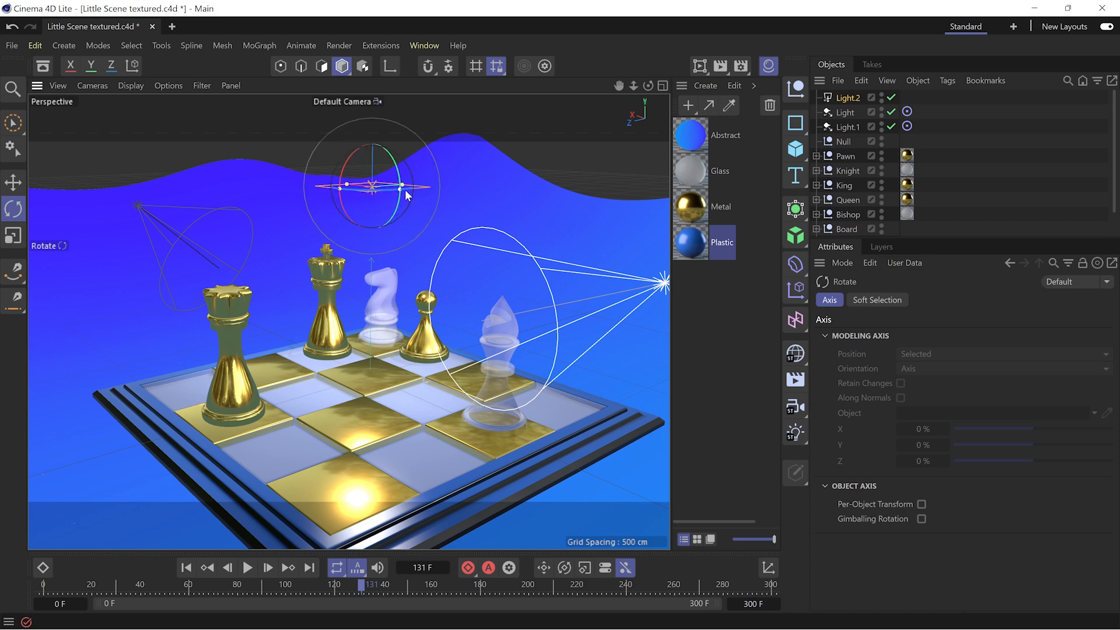
pyautogui.moveTo(416, 204); pyautogui.dragTo(505, 153)
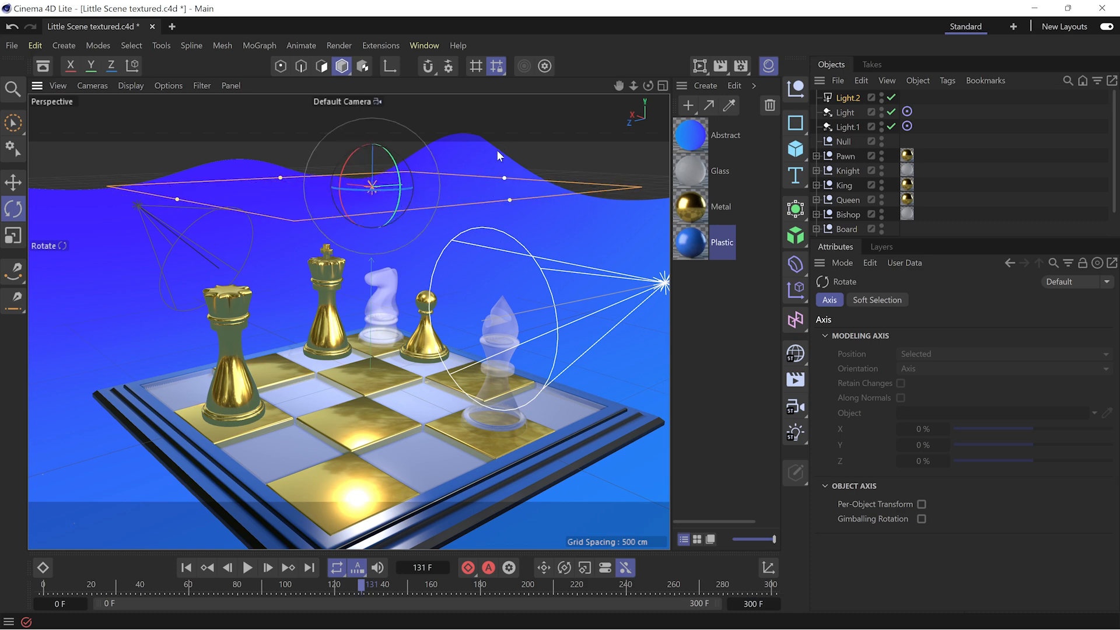
# Step: Raise the overhead area light higher above the pieces and render a closer view of the board
pyautogui.click(13, 182)
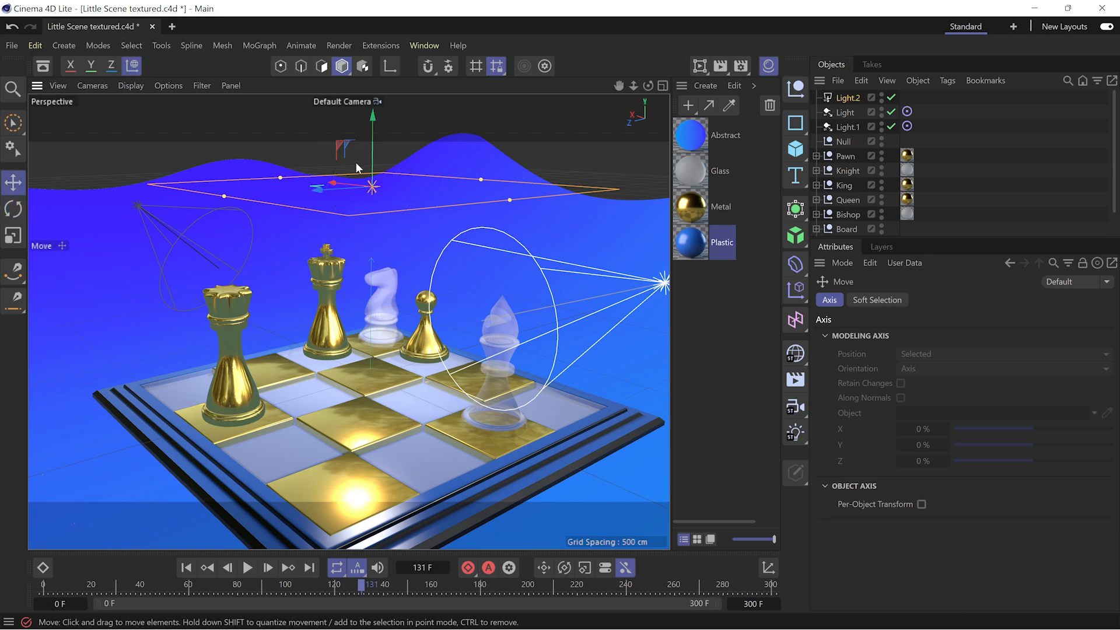
pyautogui.moveTo(372, 162); pyautogui.dragTo(372, 162)
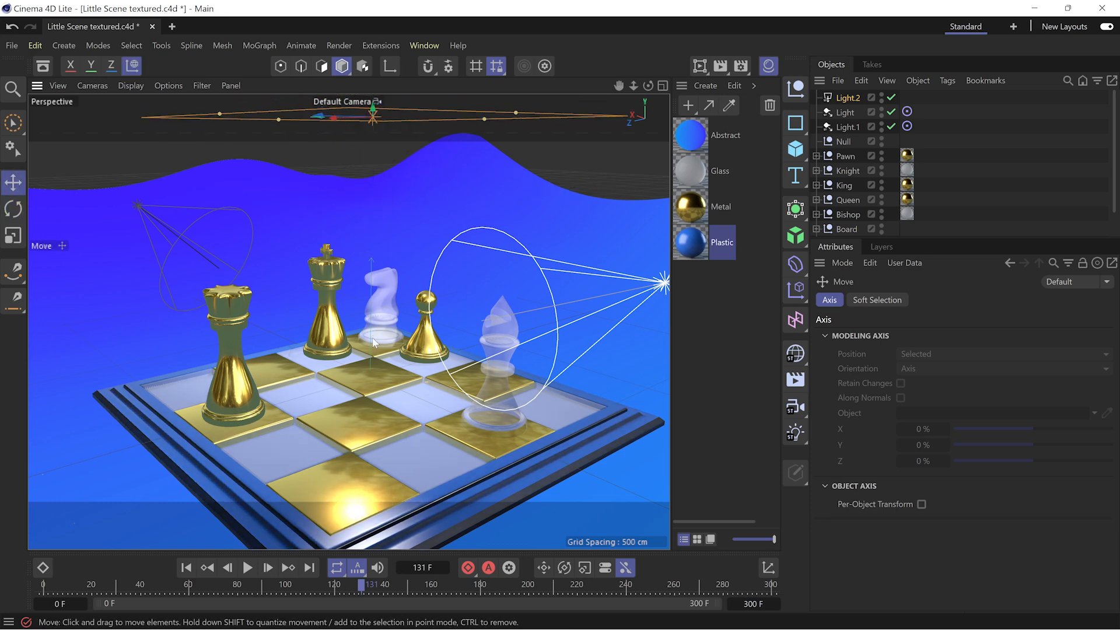
pyautogui.keyDown('alt'); pyautogui.moveTo(373, 350); pyautogui.dragTo(376, 359); pyautogui.keyUp('alt')
pyautogui.keyDown('alt'); pyautogui.moveTo(375, 359); pyautogui.dragTo(399, 359, button='right'); pyautogui.keyUp('alt')
pyautogui.keyDown('alt'); pyautogui.moveTo(399, 359); pyautogui.dragTo(387, 297, button='middle'); pyautogui.keyUp('alt')
pyautogui.keyDown('alt'); pyautogui.moveTo(386, 296); pyautogui.dragTo(386, 285); pyautogui.keyUp('alt')
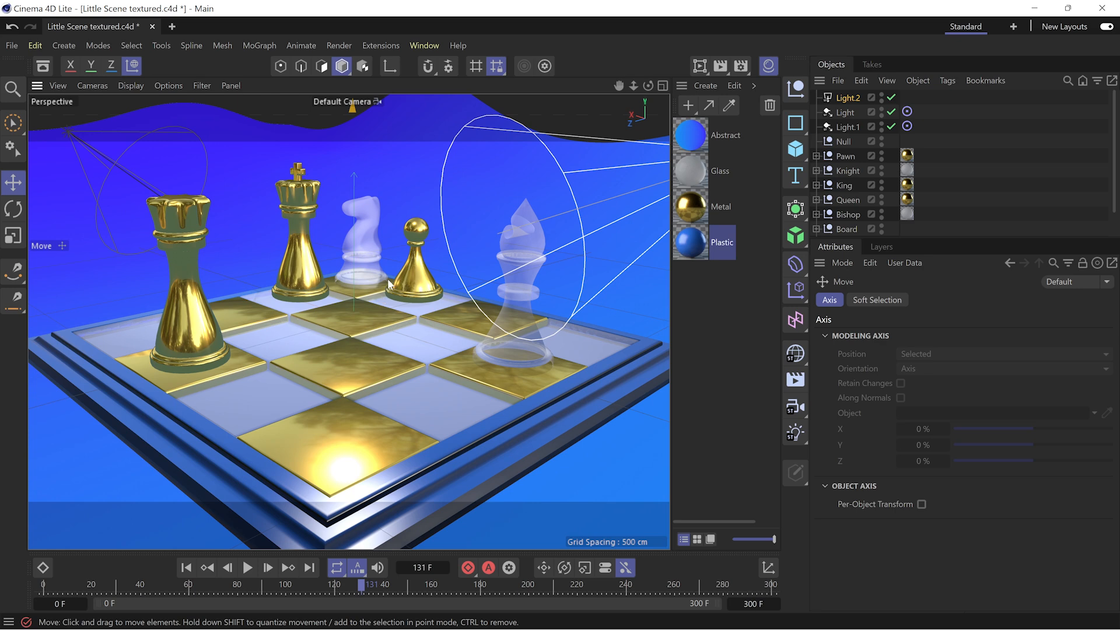
pyautogui.hotkey('ctrl', 'r')
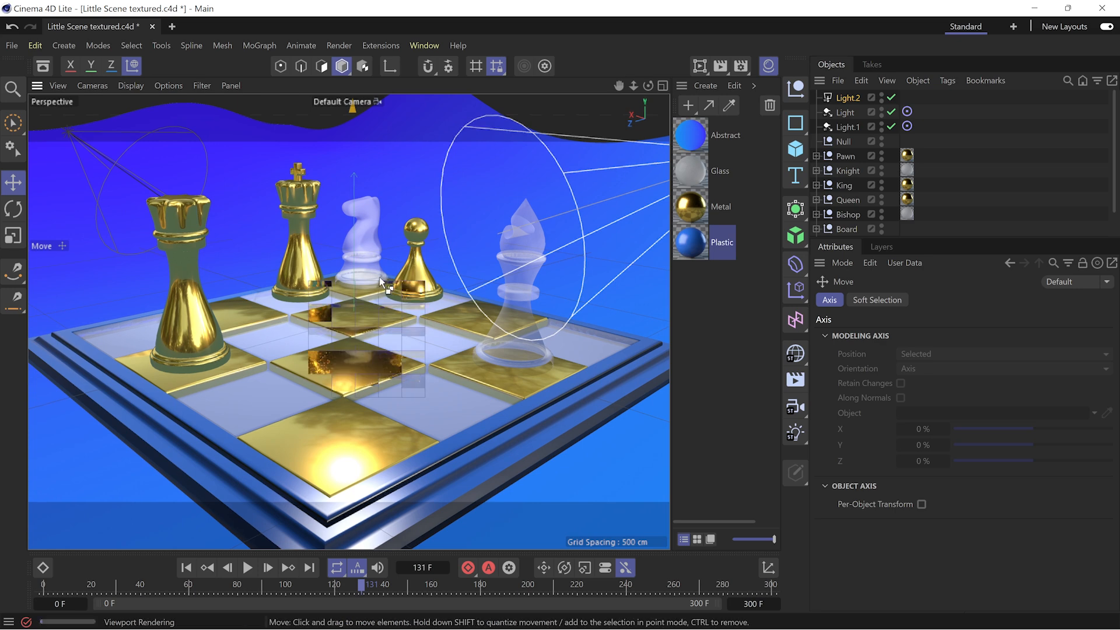